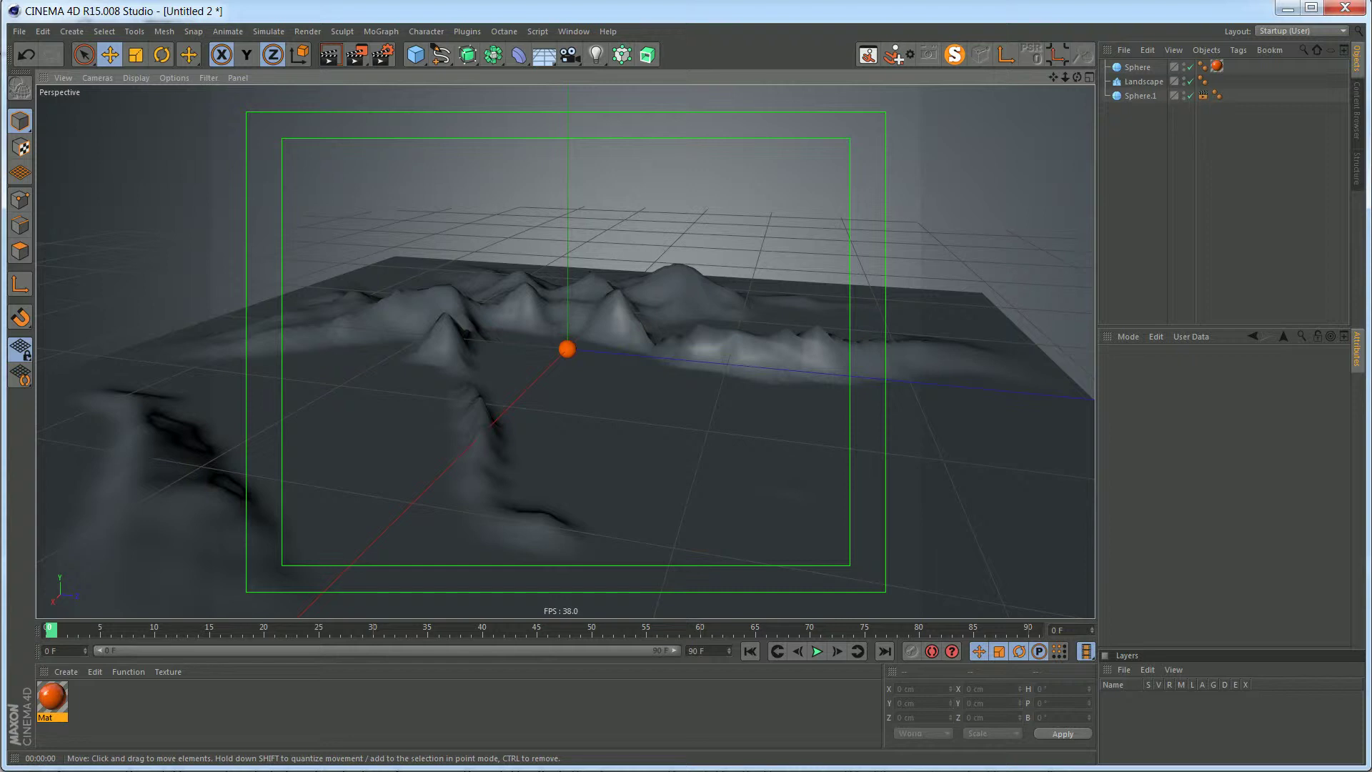
Examine the landscape scene and select the large backdrop sphere that surrounds it.
alt+drag(464, 342, 541, 371)
alt+drag(443, 379, 486, 397)
click(958, 179)
click(1214, 172)
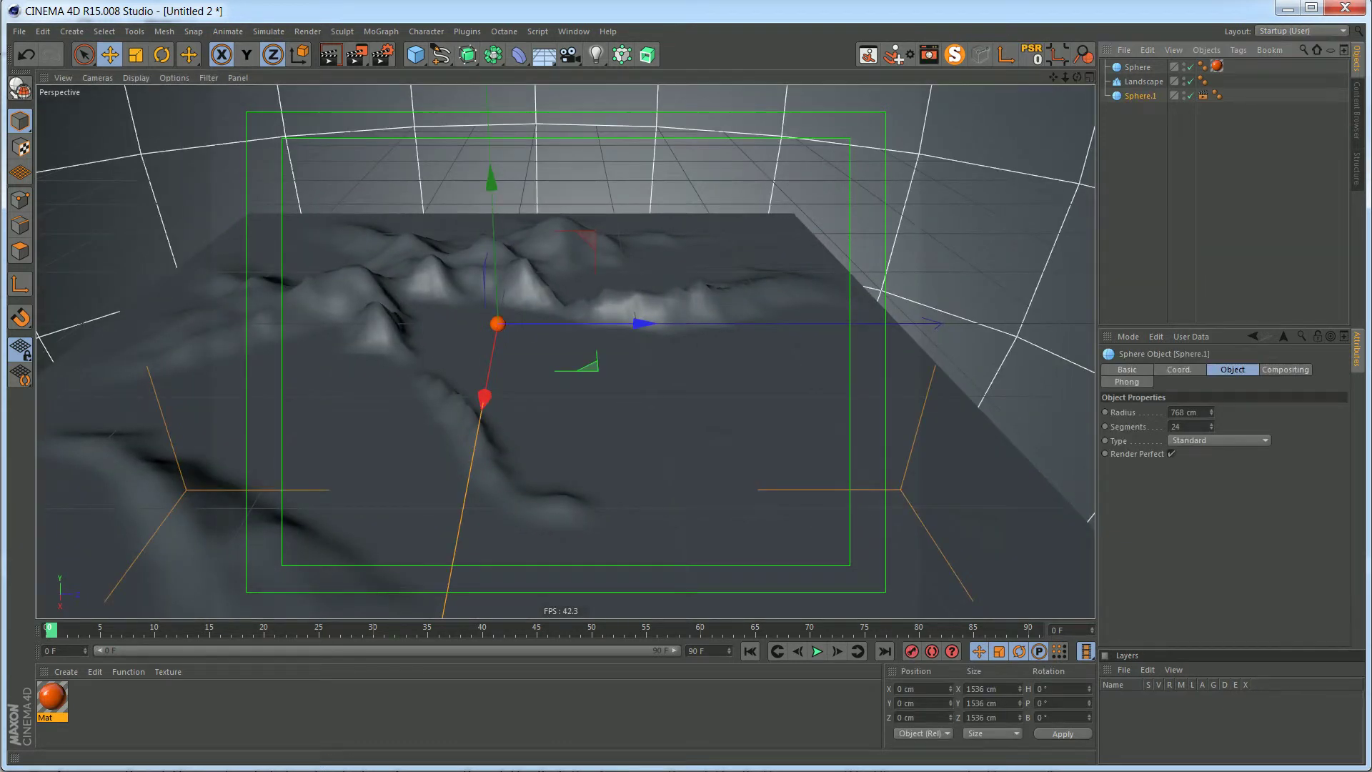
Animate the small orange sphere across the landscape, keyframing its position at frames 0, 49 and 87.
click(497, 324)
alt+drag(615, 389, 536, 402)
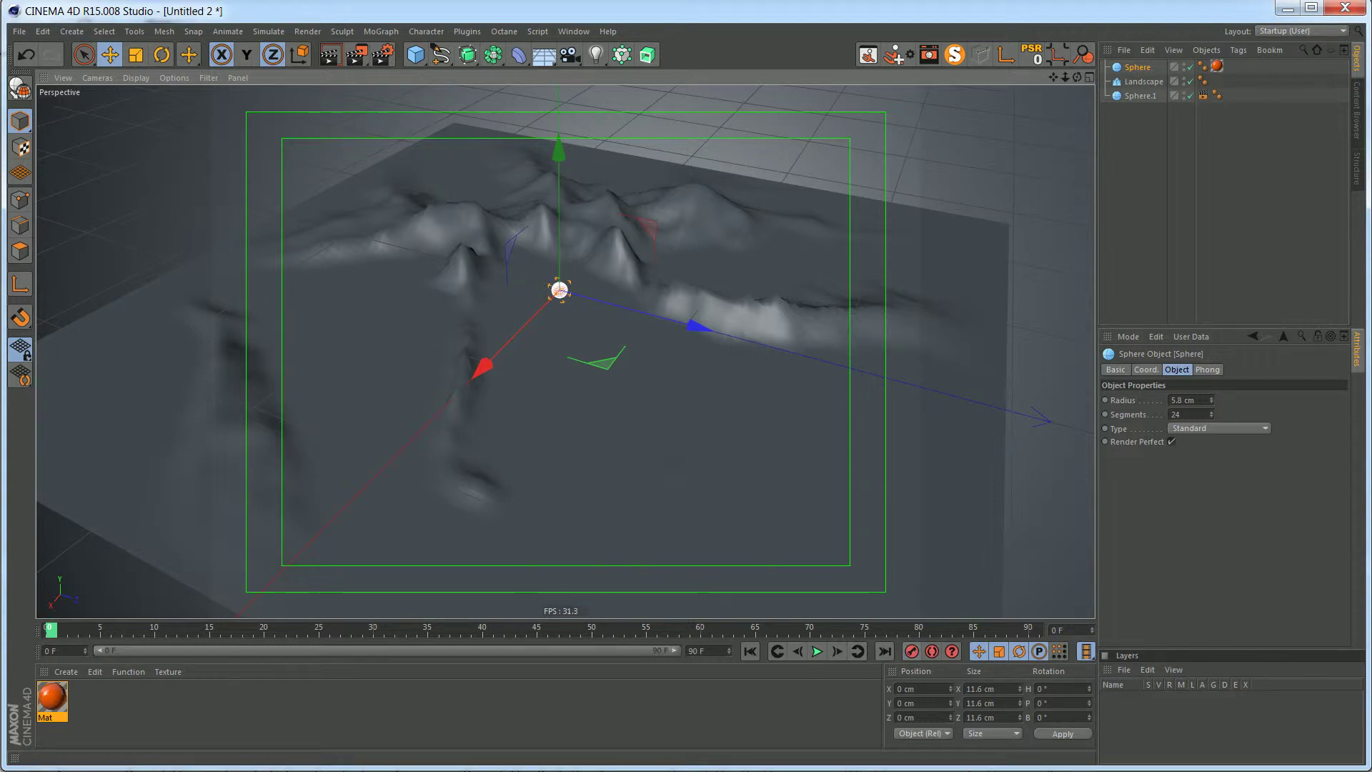
drag(532, 629, 585, 628)
drag(559, 290, 581, 350)
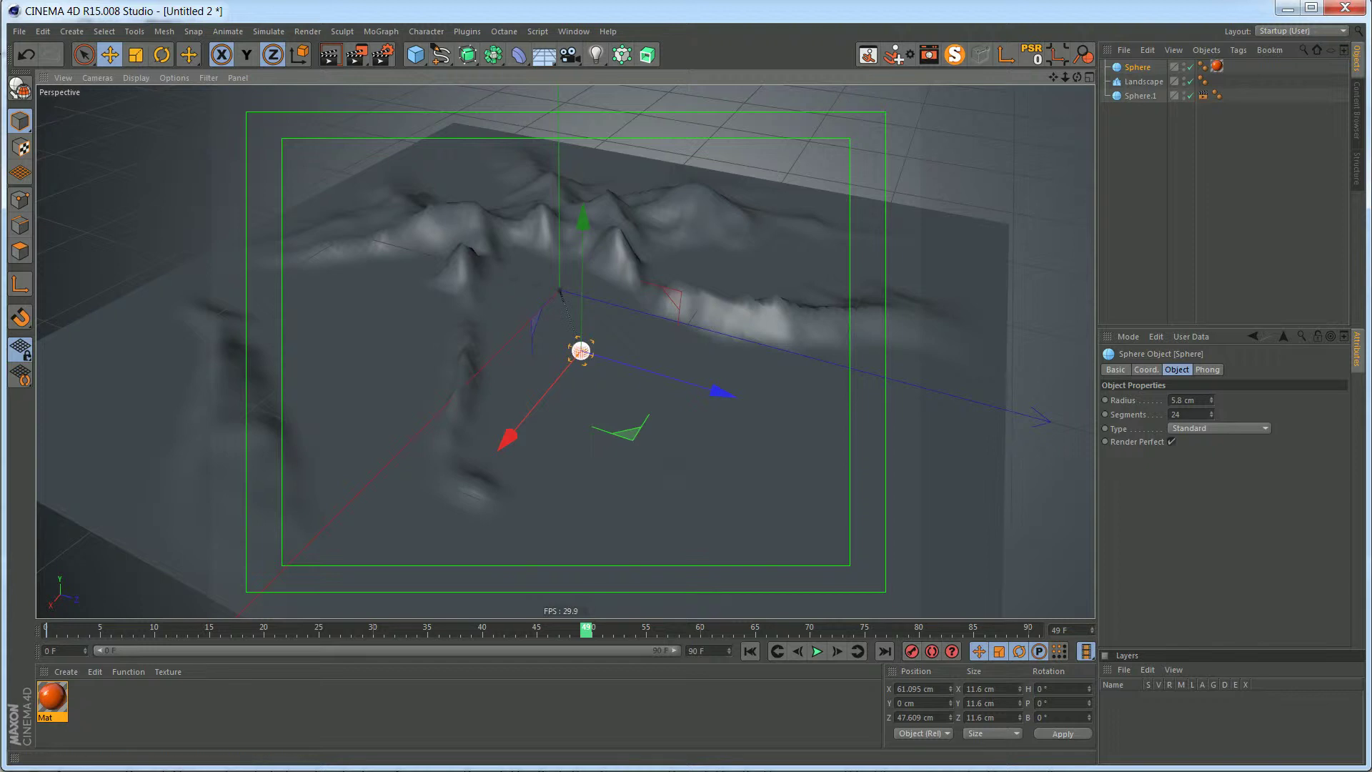
drag(979, 629, 1000, 629)
drag(581, 350, 497, 396)
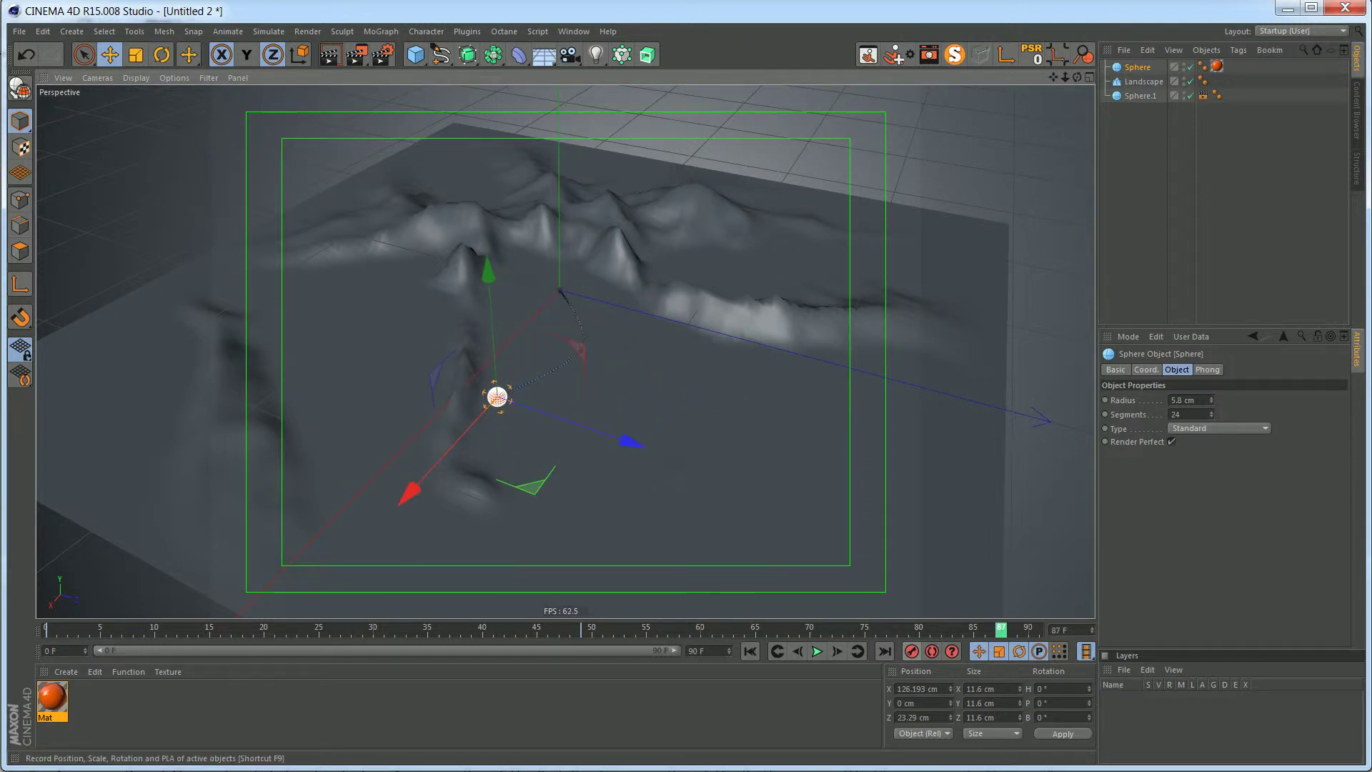
Play back the sphere's animation, stop it, park the timeline at frame 46 and view the path from another side.
drag(1000, 630, 95, 630)
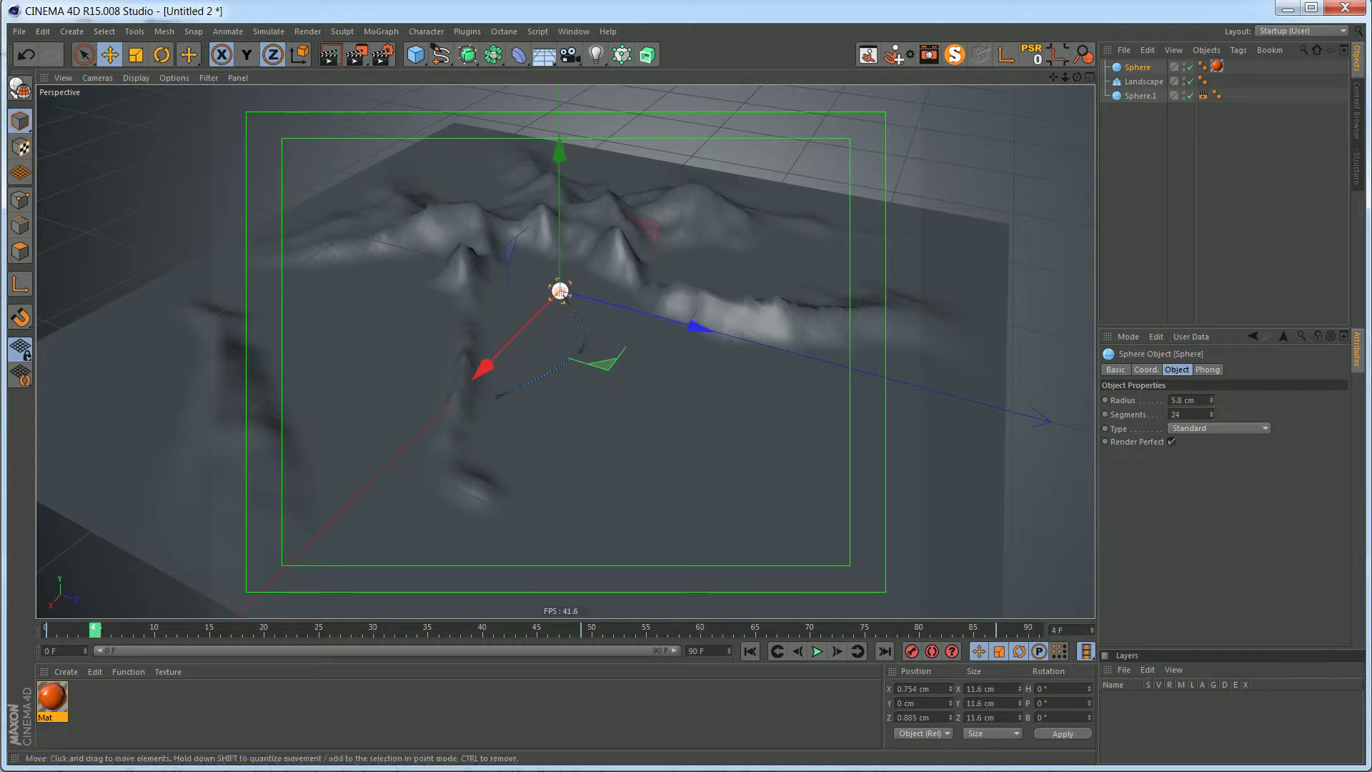
click(816, 651)
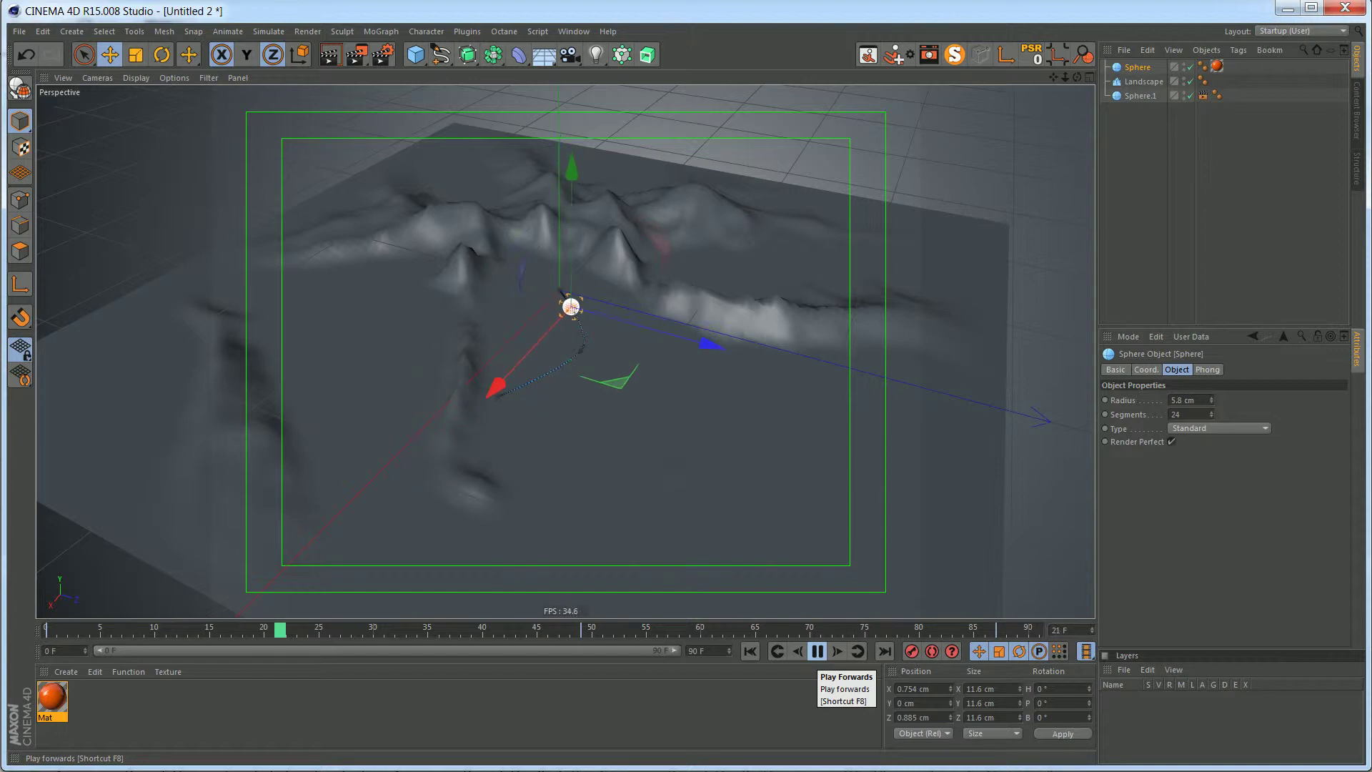
click(817, 651)
drag(389, 629, 553, 630)
alt+drag(551, 502, 619, 453)
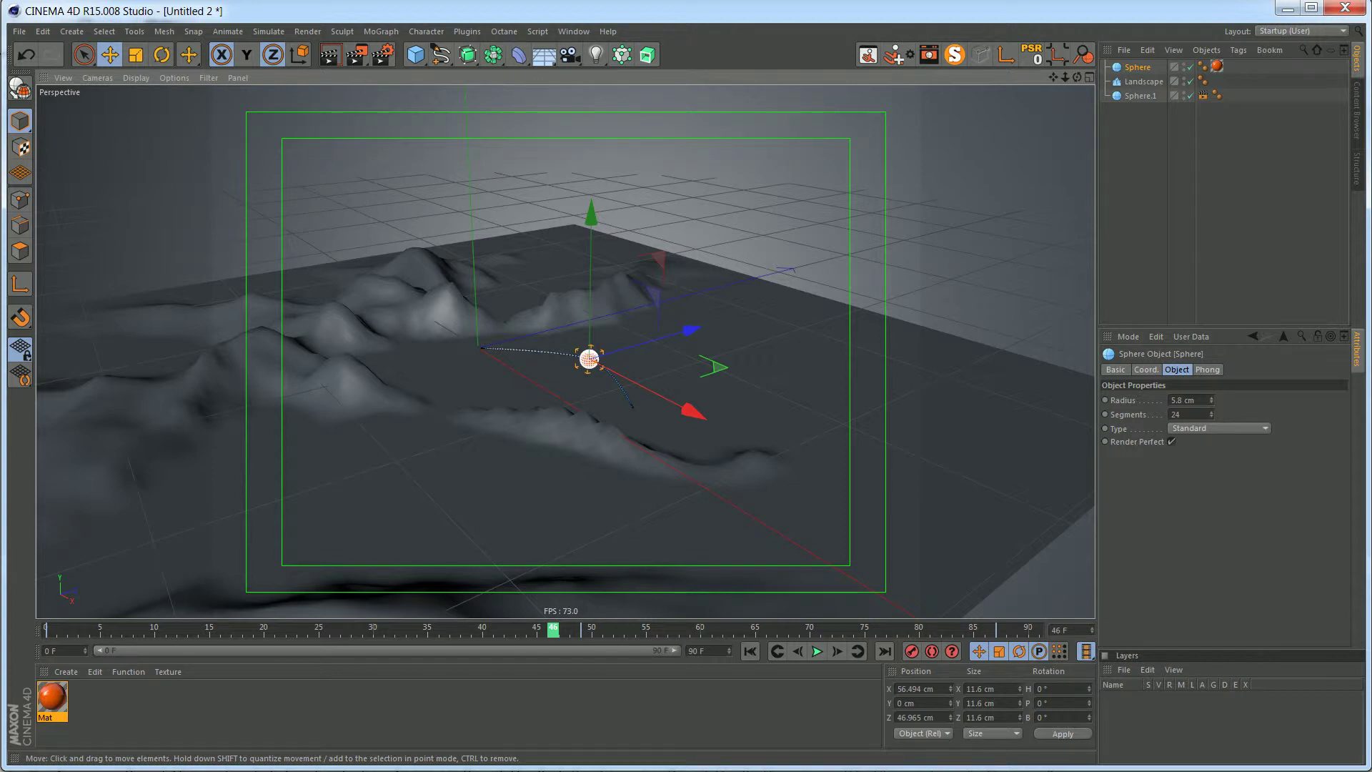
alt+drag(730, 531, 761, 504)
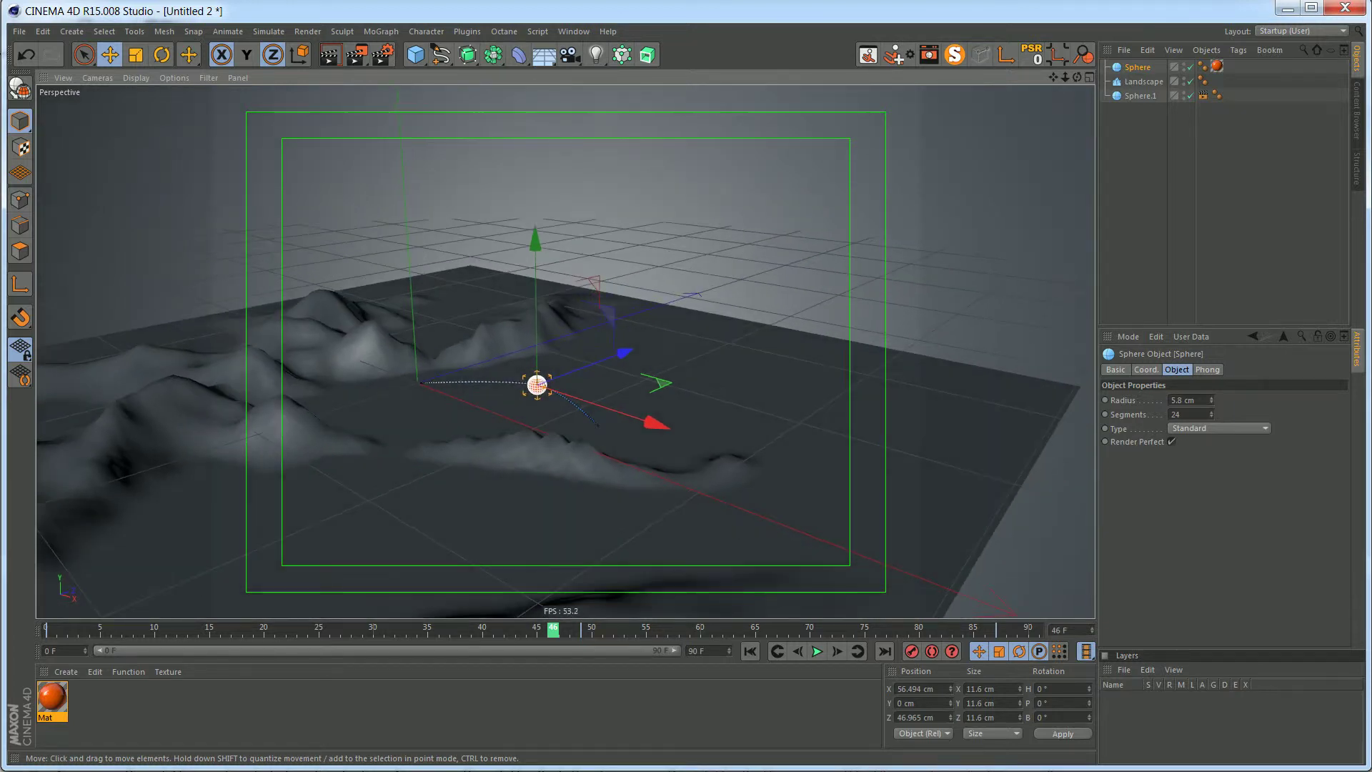
click(383, 55)
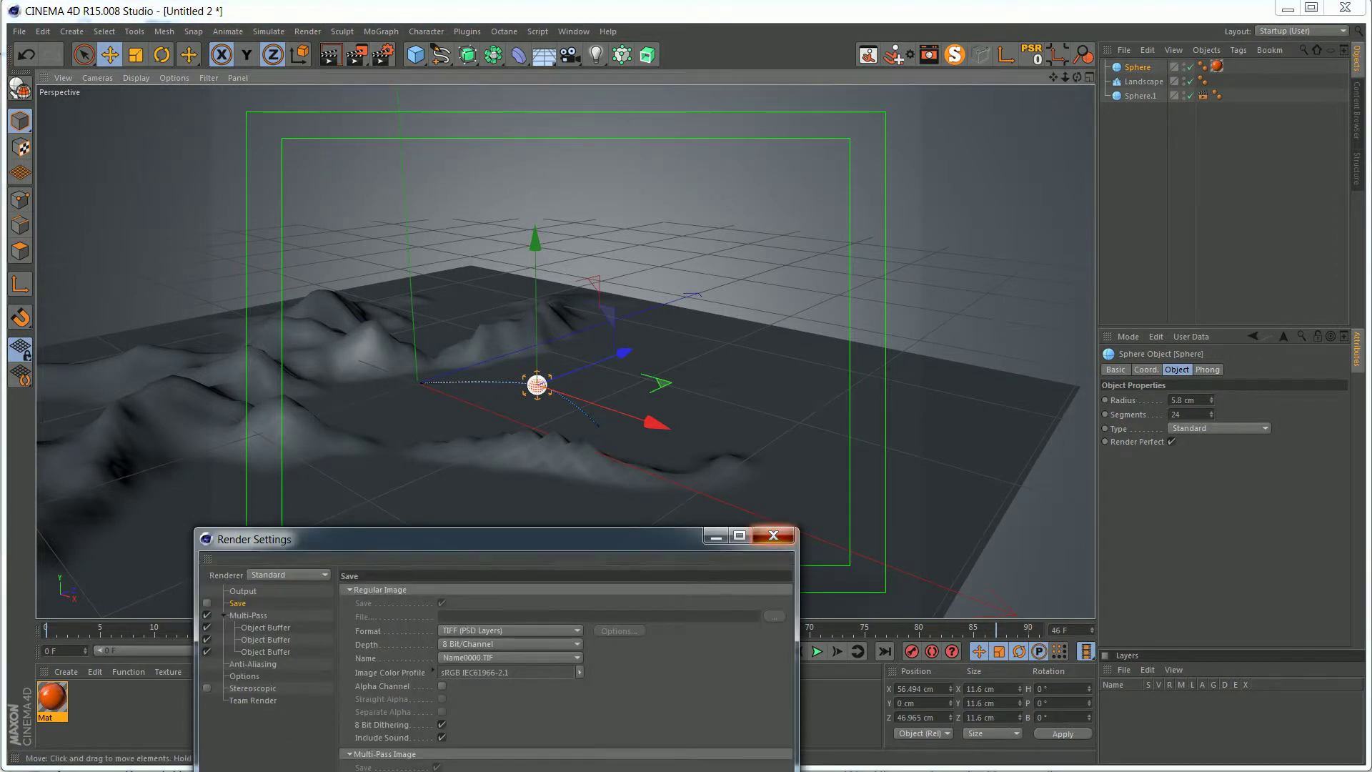
click(773, 536)
click(1128, 336)
click(1157, 587)
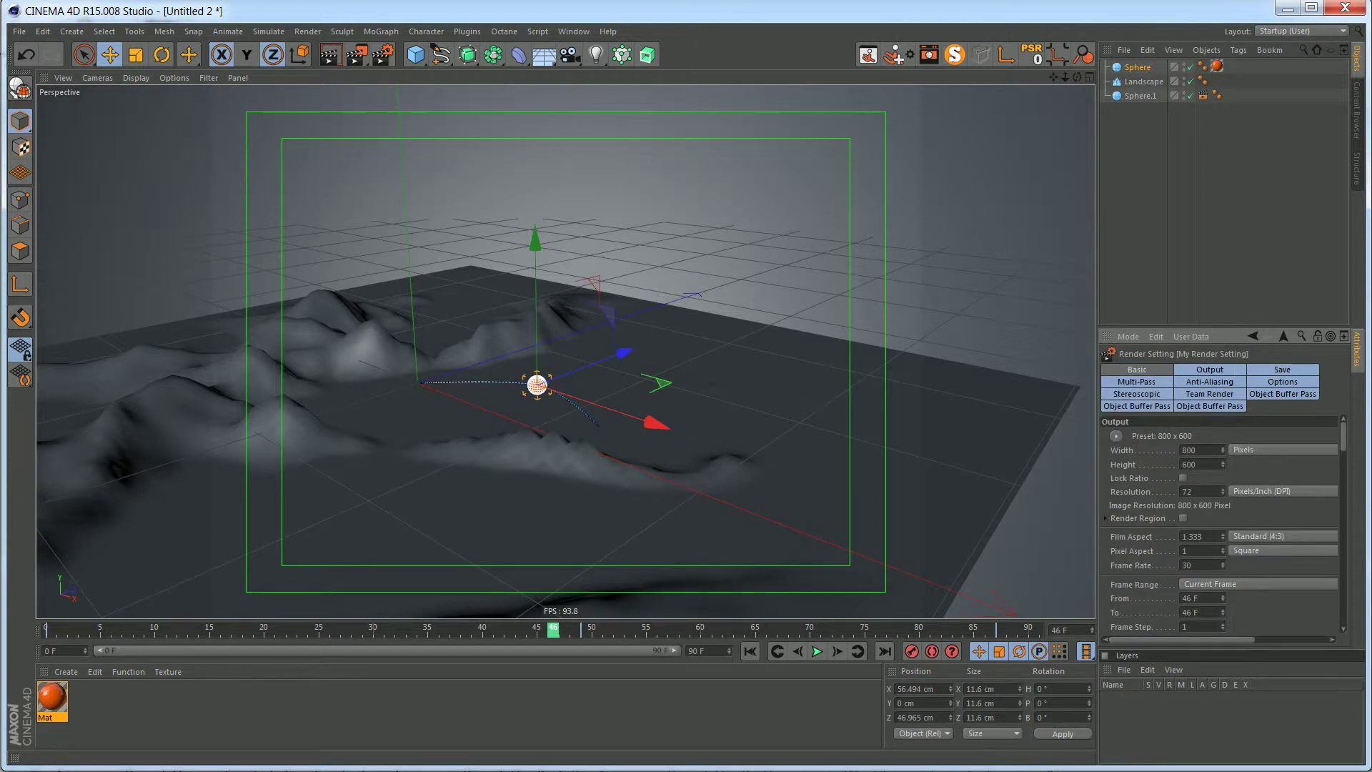
click(1137, 369)
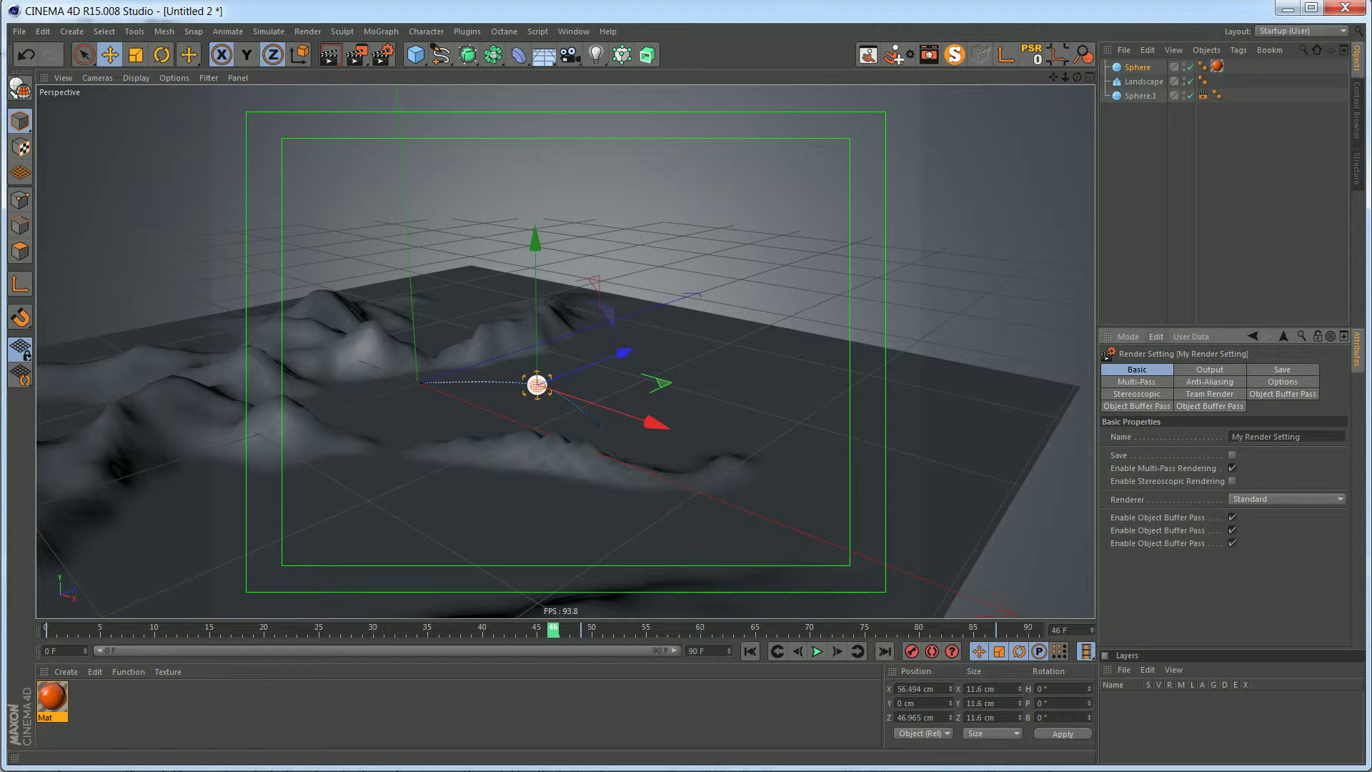
Disable title safe and action safe for the perspective viewport and set the tinted border's opacity to 100%.
click(1127, 336)
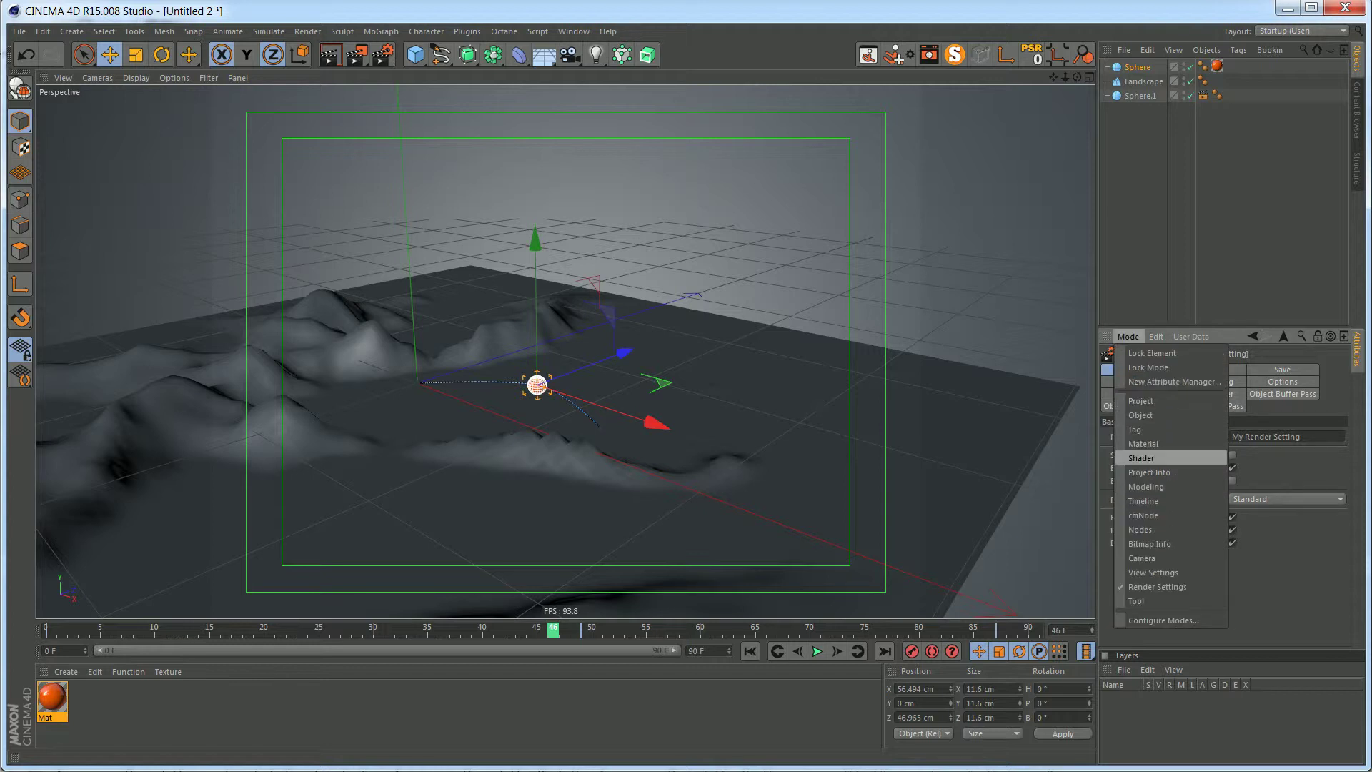
click(1152, 573)
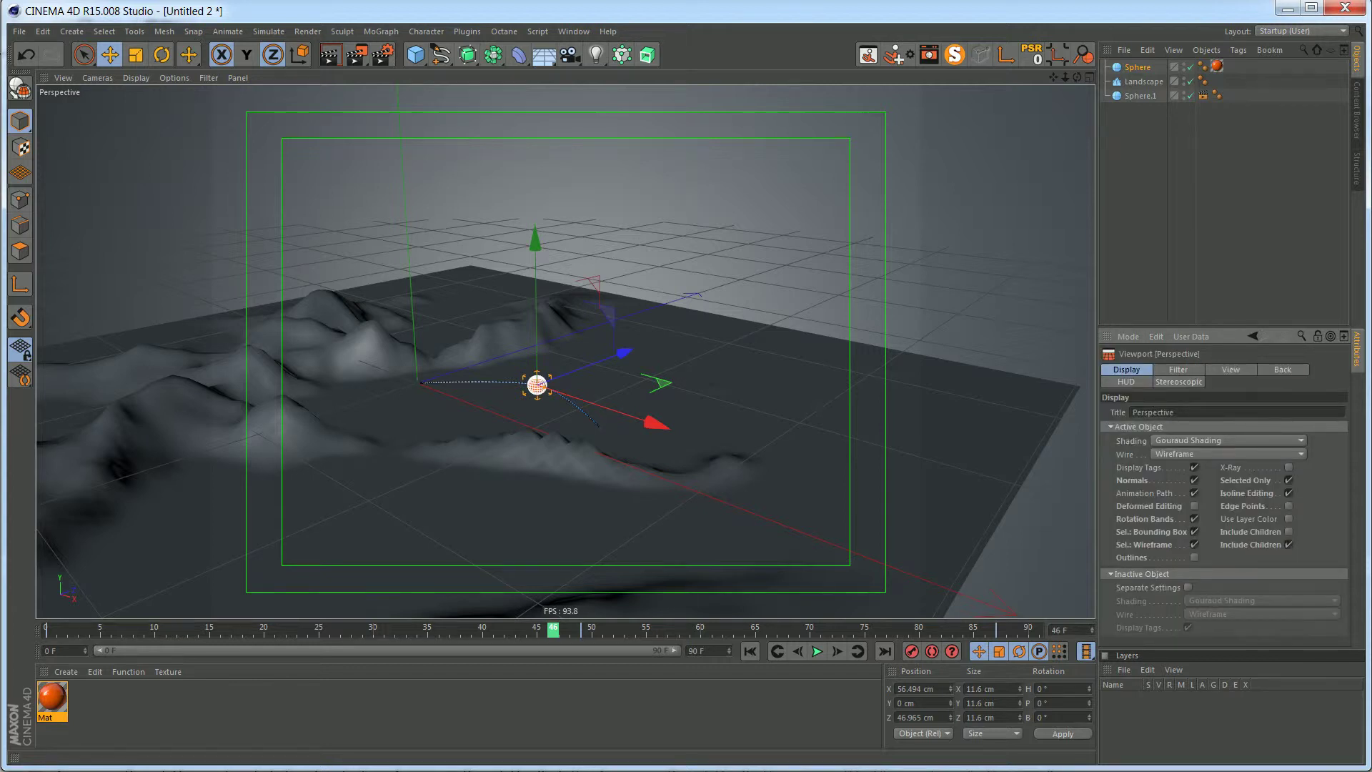
click(1178, 369)
click(1231, 369)
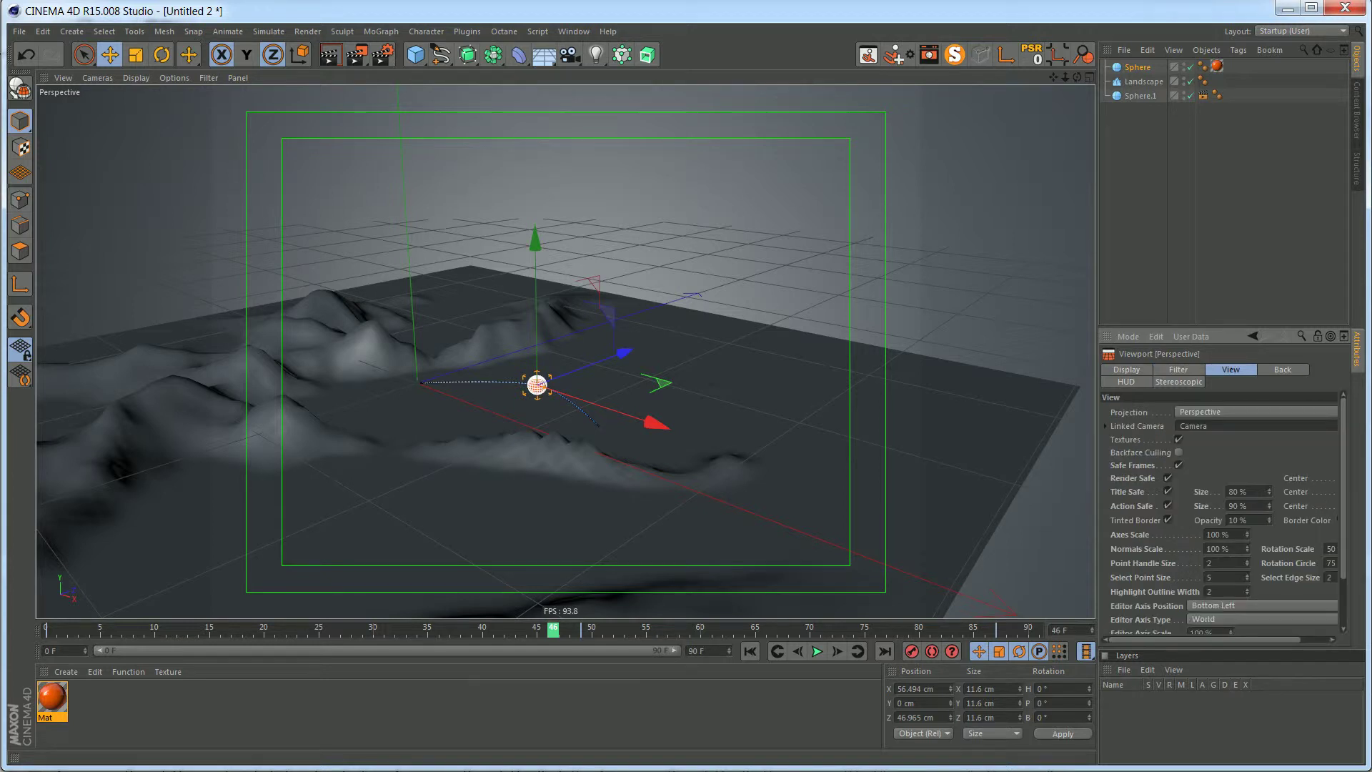
click(1168, 477)
click(1167, 477)
click(1168, 505)
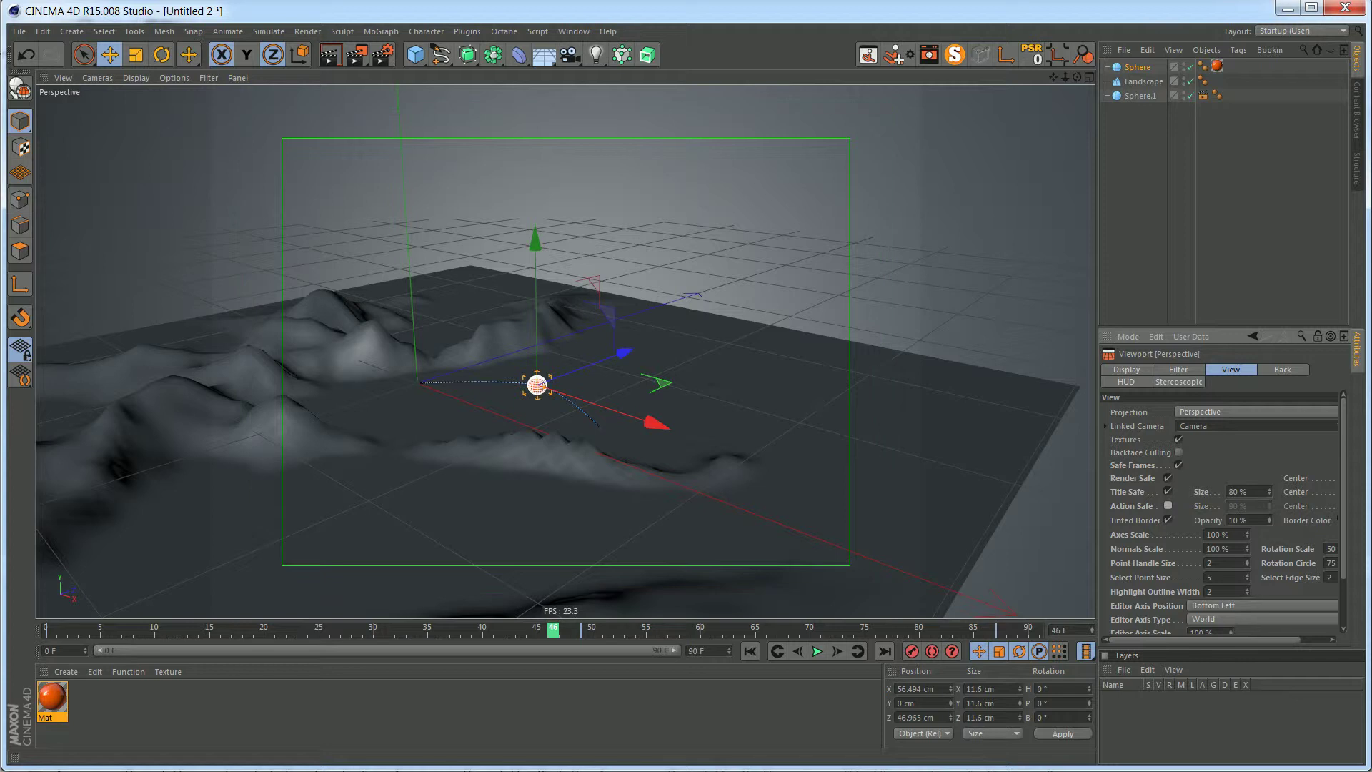
click(1167, 492)
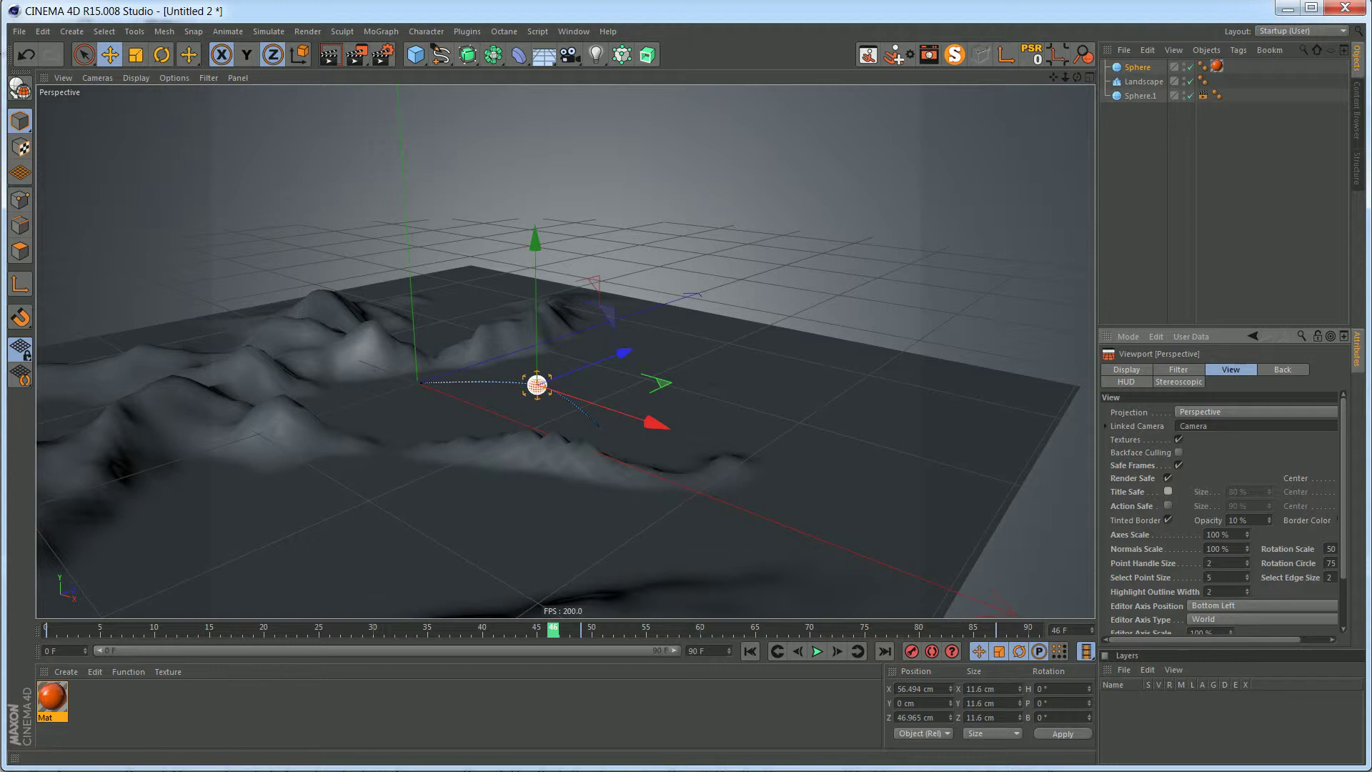
drag(1269, 520, 1269, 450)
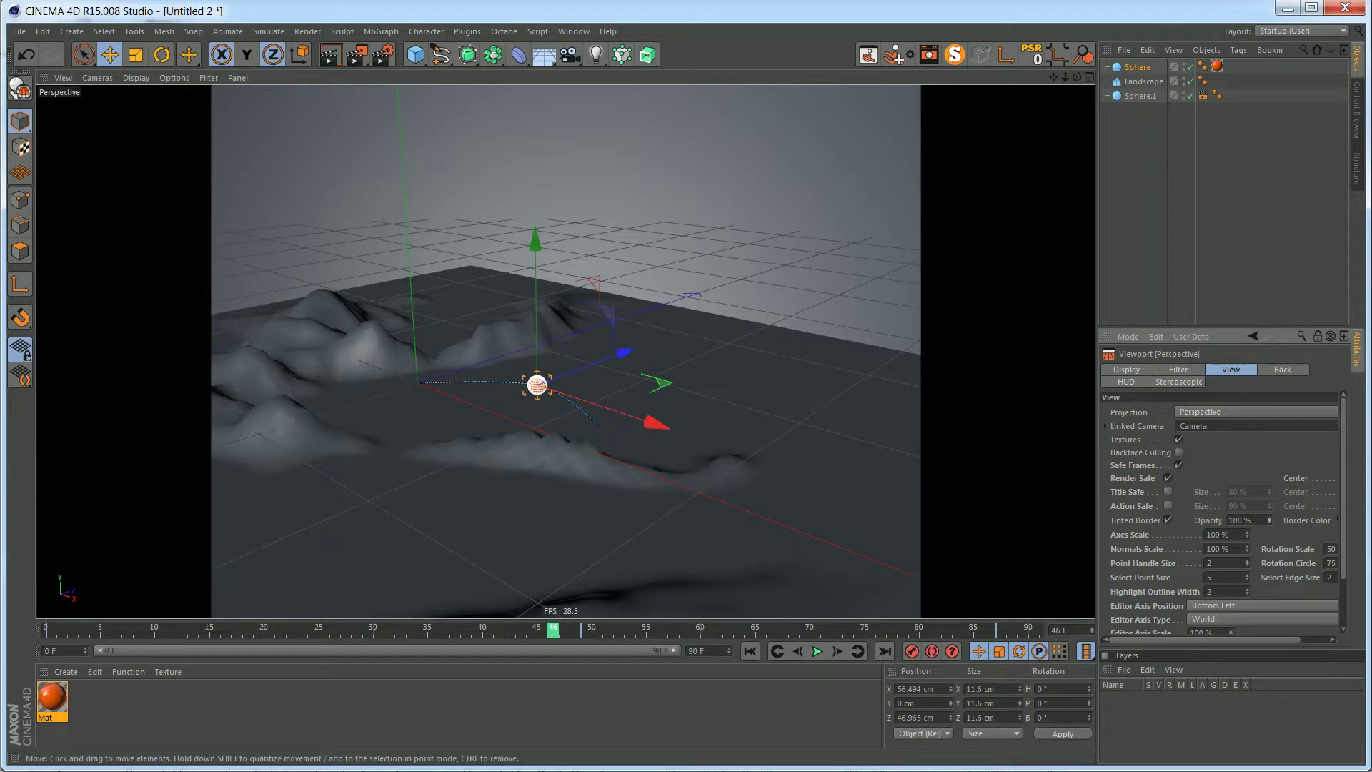
Examine a close, low-angle framing of the orange sphere against the mountains within the opaque border.
scroll(485, 410, up, 3)
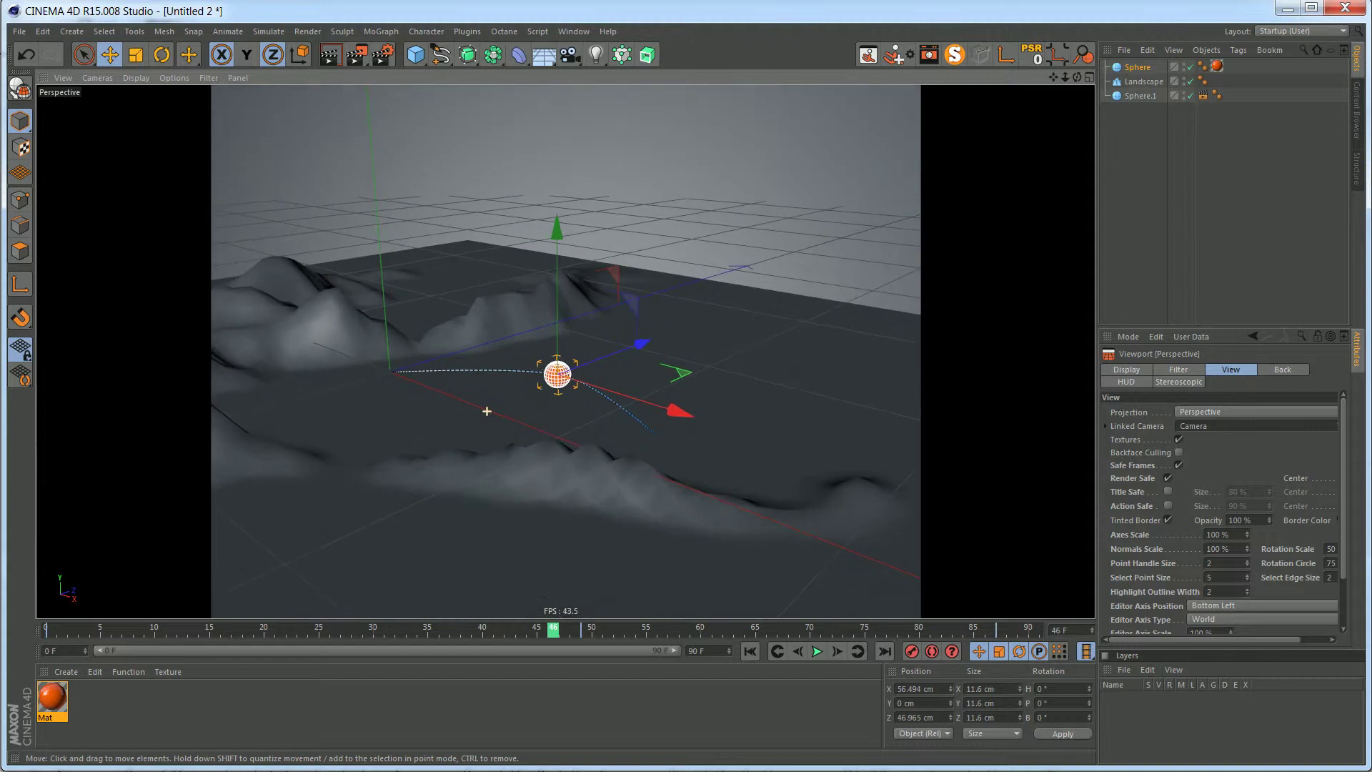
scroll(559, 376, up, 2)
scroll(558, 375, up, 4)
alt+drag(623, 418, 675, 417)
scroll(570, 346, up, 3)
alt+drag(570, 346, 493, 323)
mouse_move(564, 350)
alt+middle_down()
mouse_move(677, 236)
mouse_move(565, 302)
mouse_move(643, 302)
mouse_move(633, 312)
alt+middle_up()
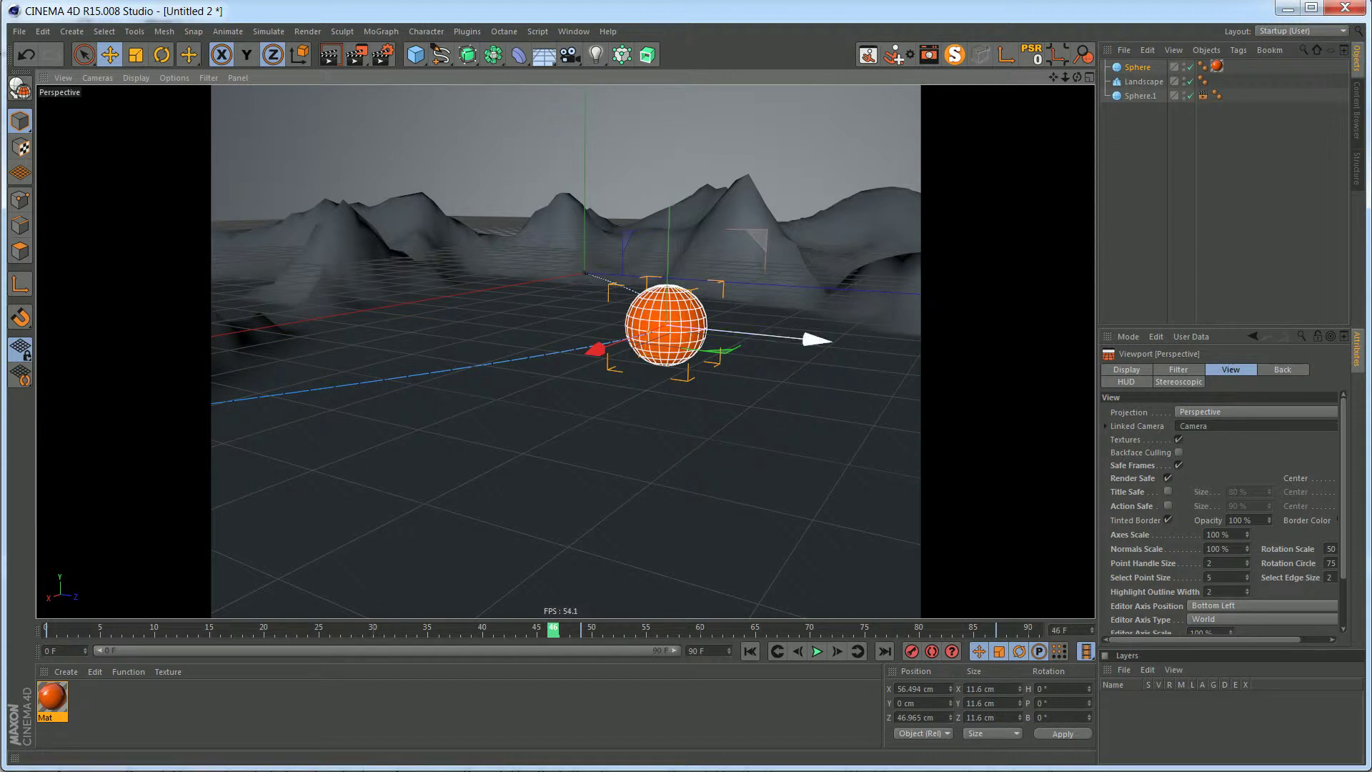
alt+middle_drag(633, 312, 539, 330)
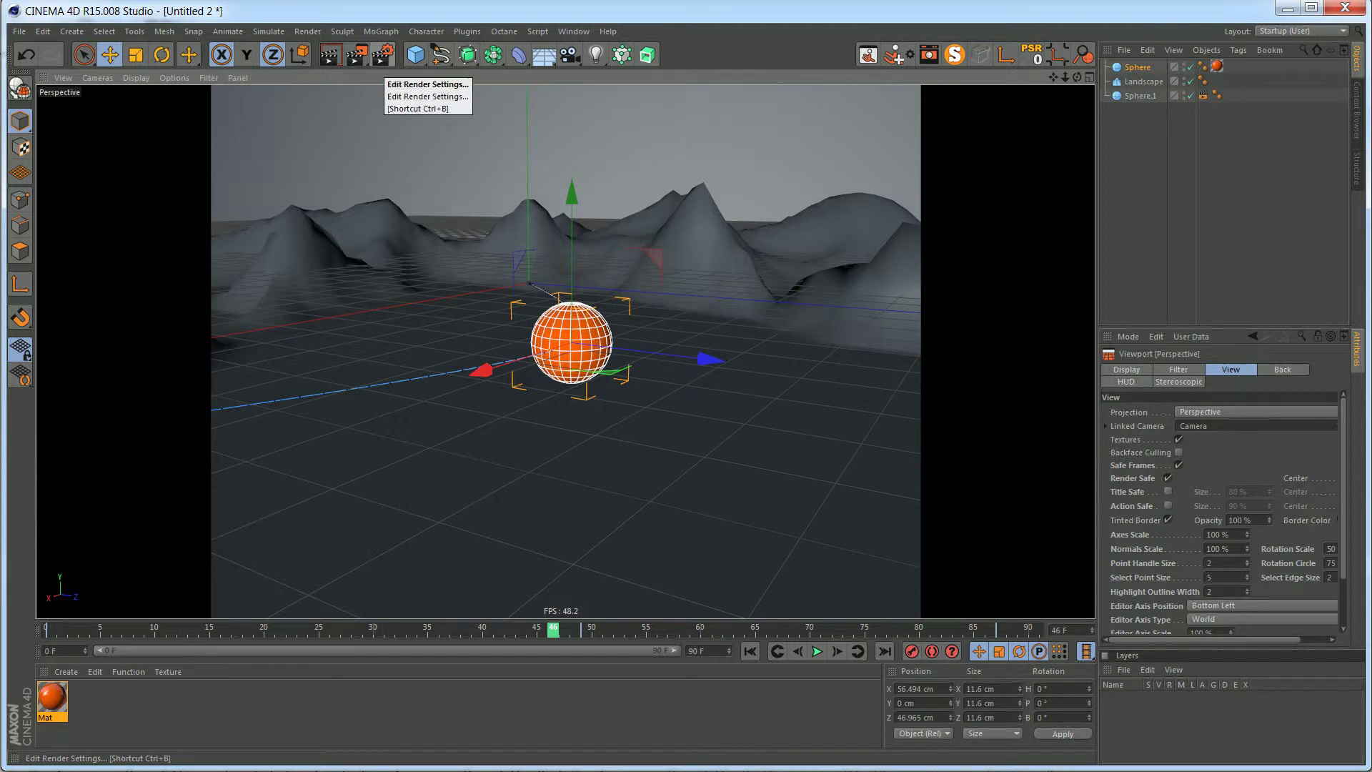
Set the render output resolution to 1920 × 1080 pixels.
click(382, 54)
drag(464, 540, 578, 245)
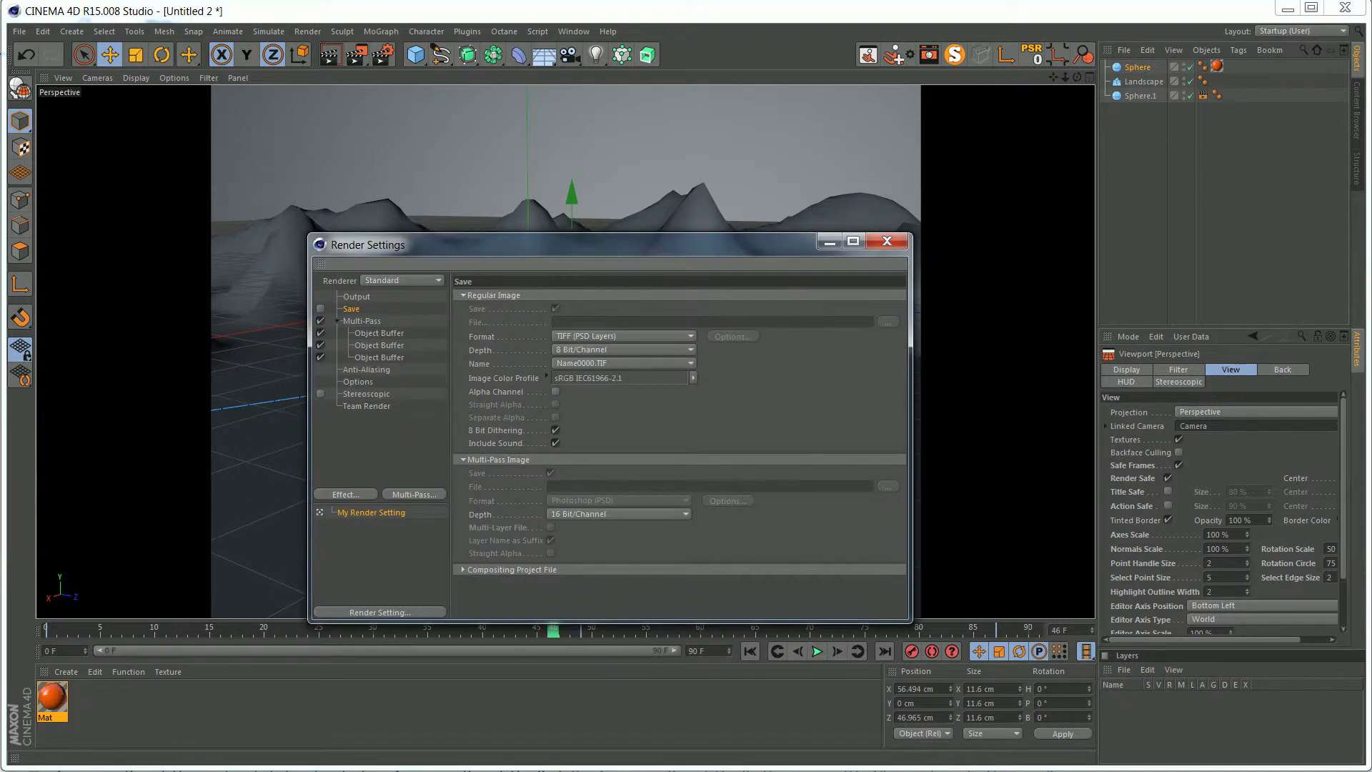
click(356, 297)
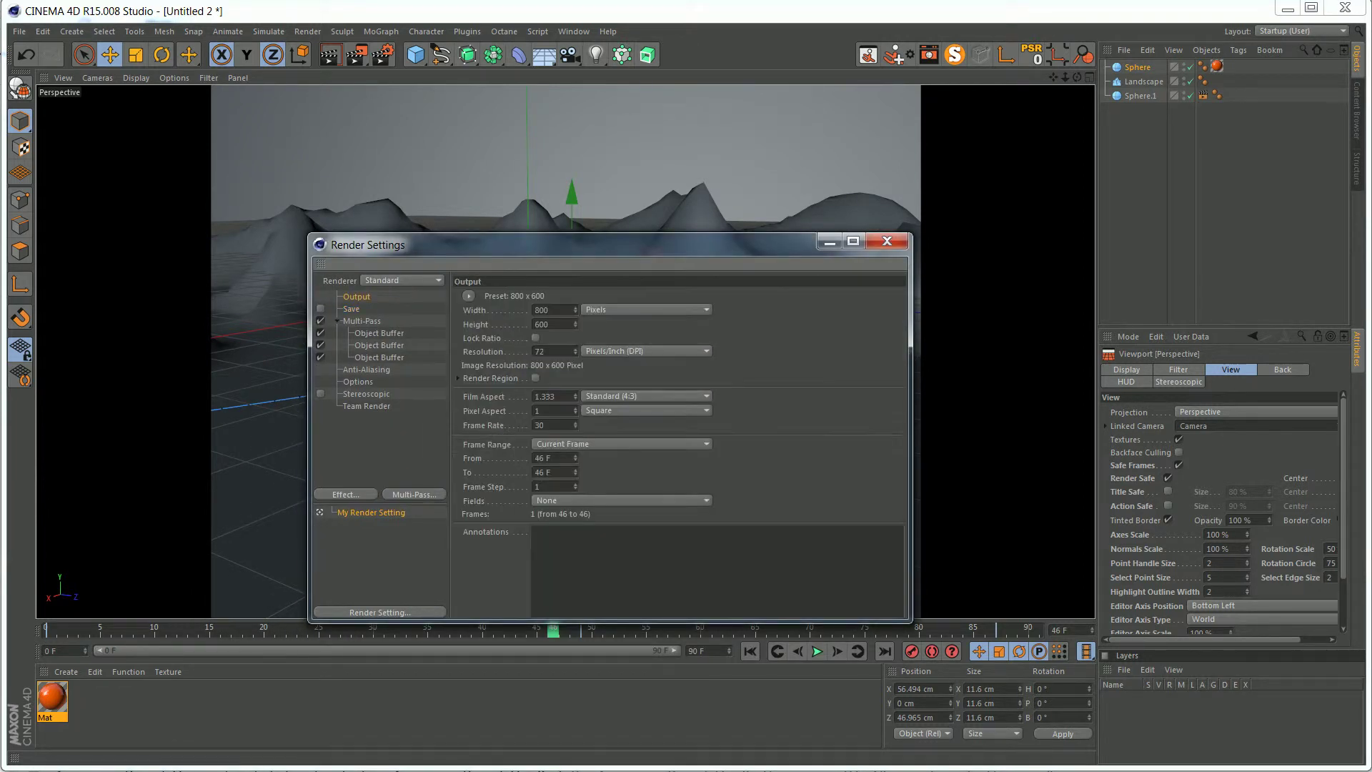
double_click(542, 310)
key(Tab)
drag(429, 245, 390, 467)
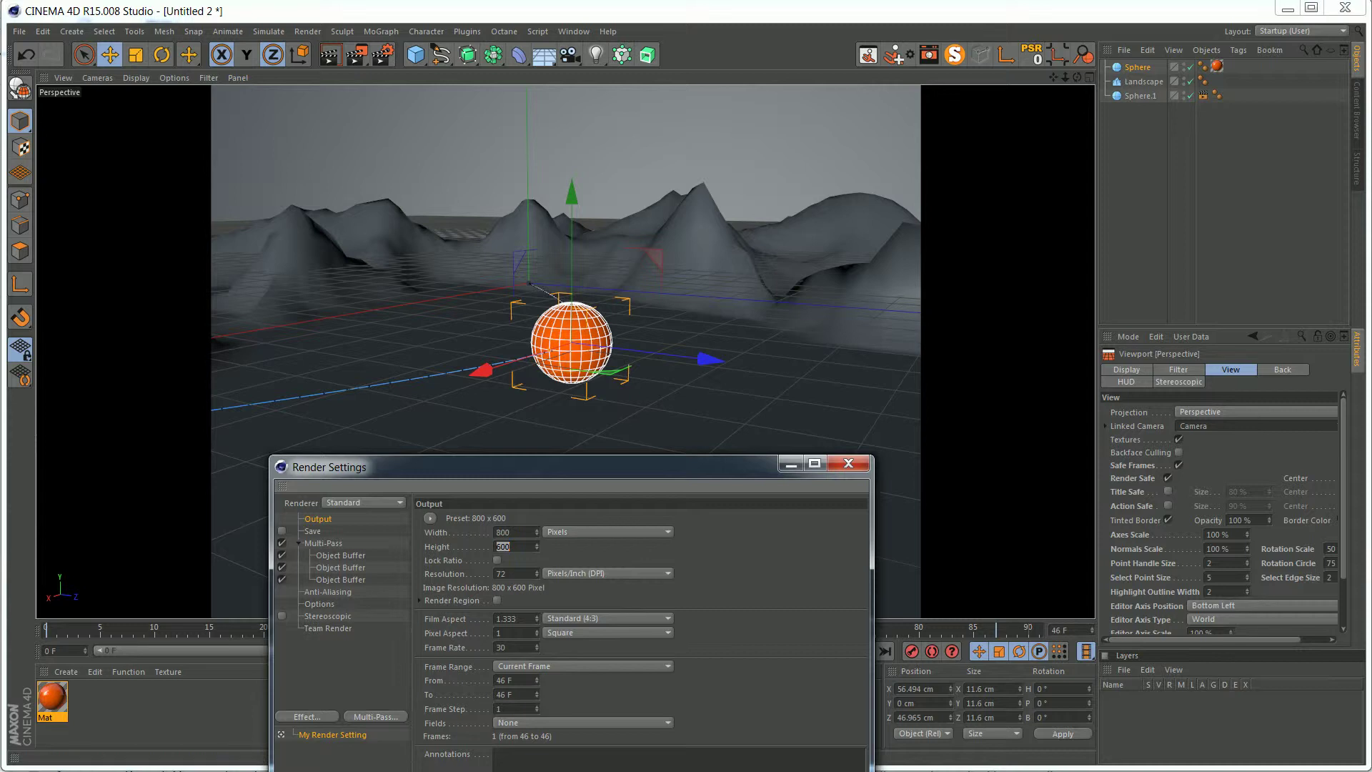
double_click(503, 533)
text(1920)
key(Tab)
text(1080)
key(Return)
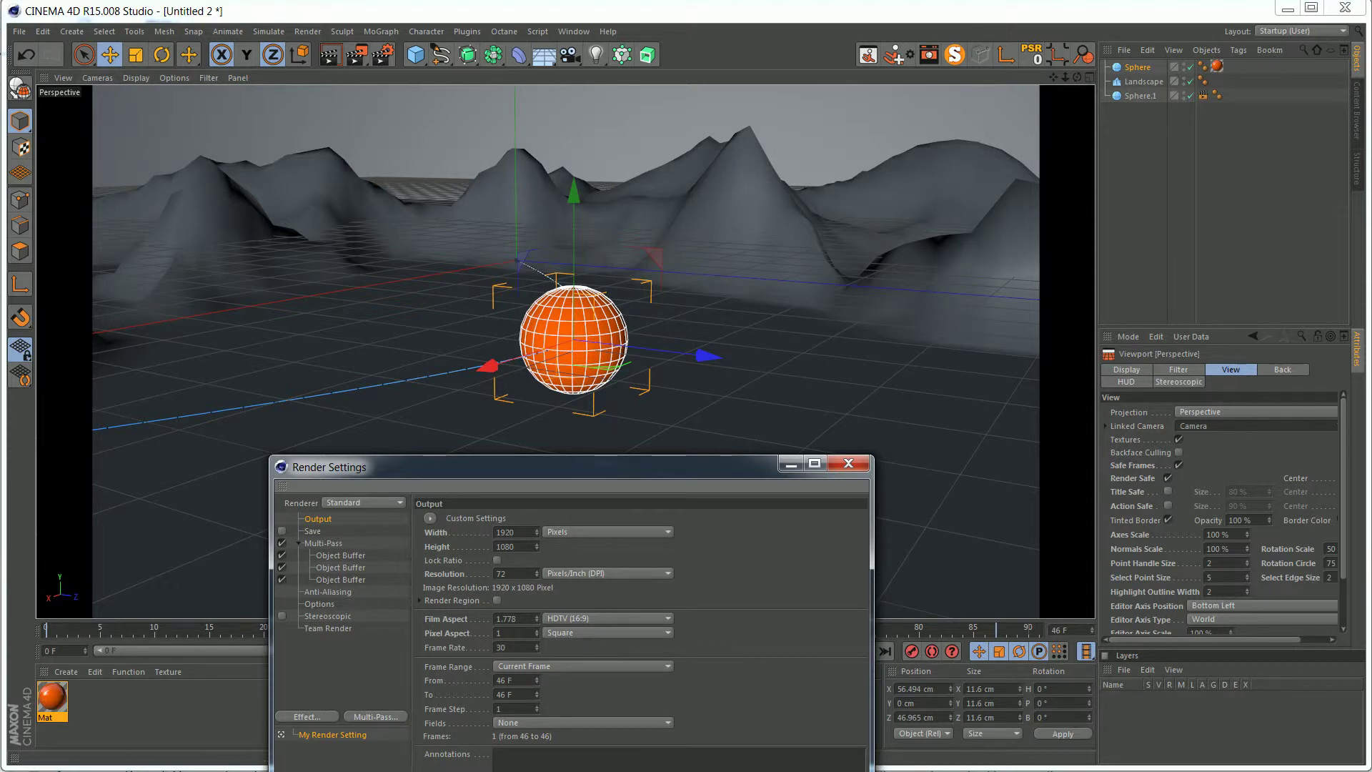
Set the render output resolution to 960 × 540 pixels.
drag(700, 467, 666, 241)
double_click(470, 306)
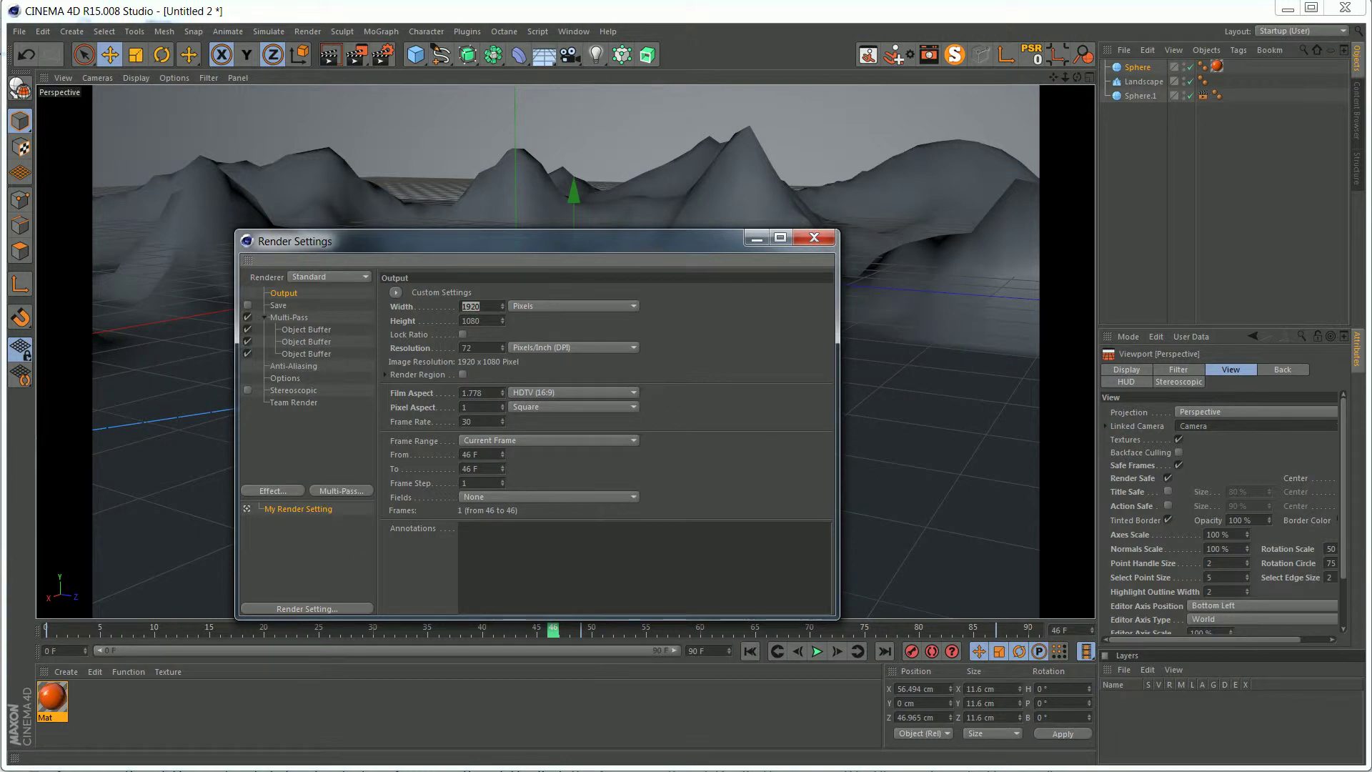
text(960)
key(Tab)
text(540)
key(Tab)
Lock the output's width-to-height ratio, set the width to 1920 pixels and close the render settings.
click(462, 335)
double_click(468, 306)
text(1920)
key(Return)
click(814, 237)
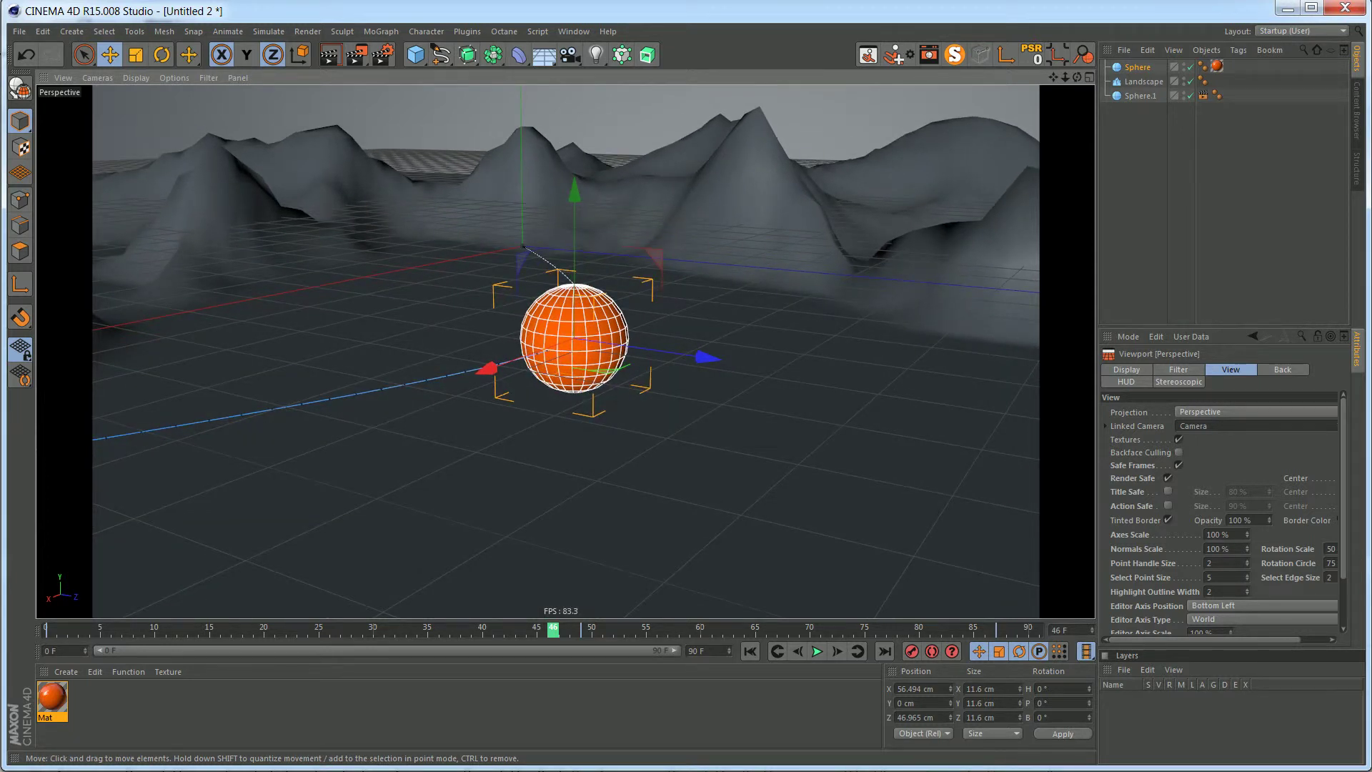
Examine the orange sphere, its motion path and the mountains from several angles and distances in the widescreen frame.
alt+drag(600, 337, 606, 300)
alt+right_drag(606, 300, 522, 307)
alt+drag(600, 337, 743, 321)
alt+drag(826, 329, 582, 410)
alt+drag(664, 396, 670, 433)
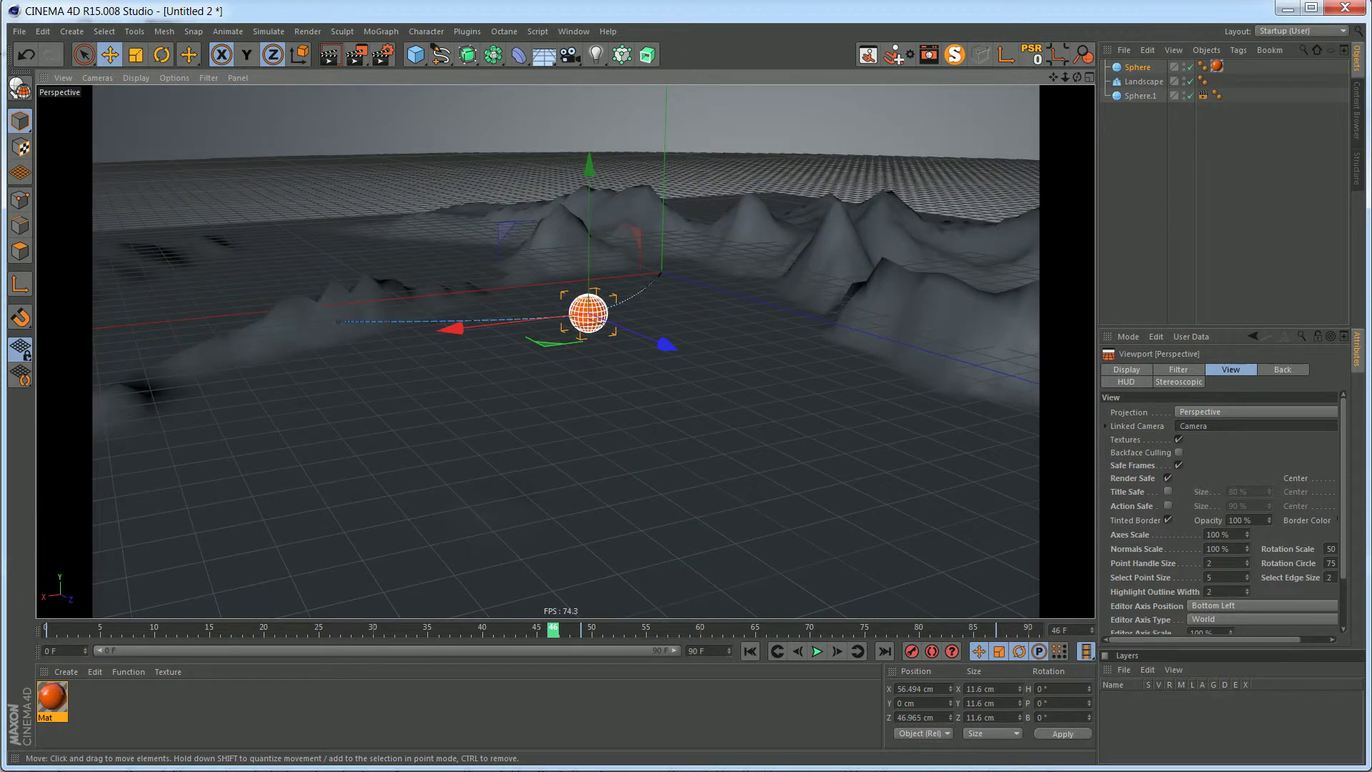
scroll(597, 286, down, 1)
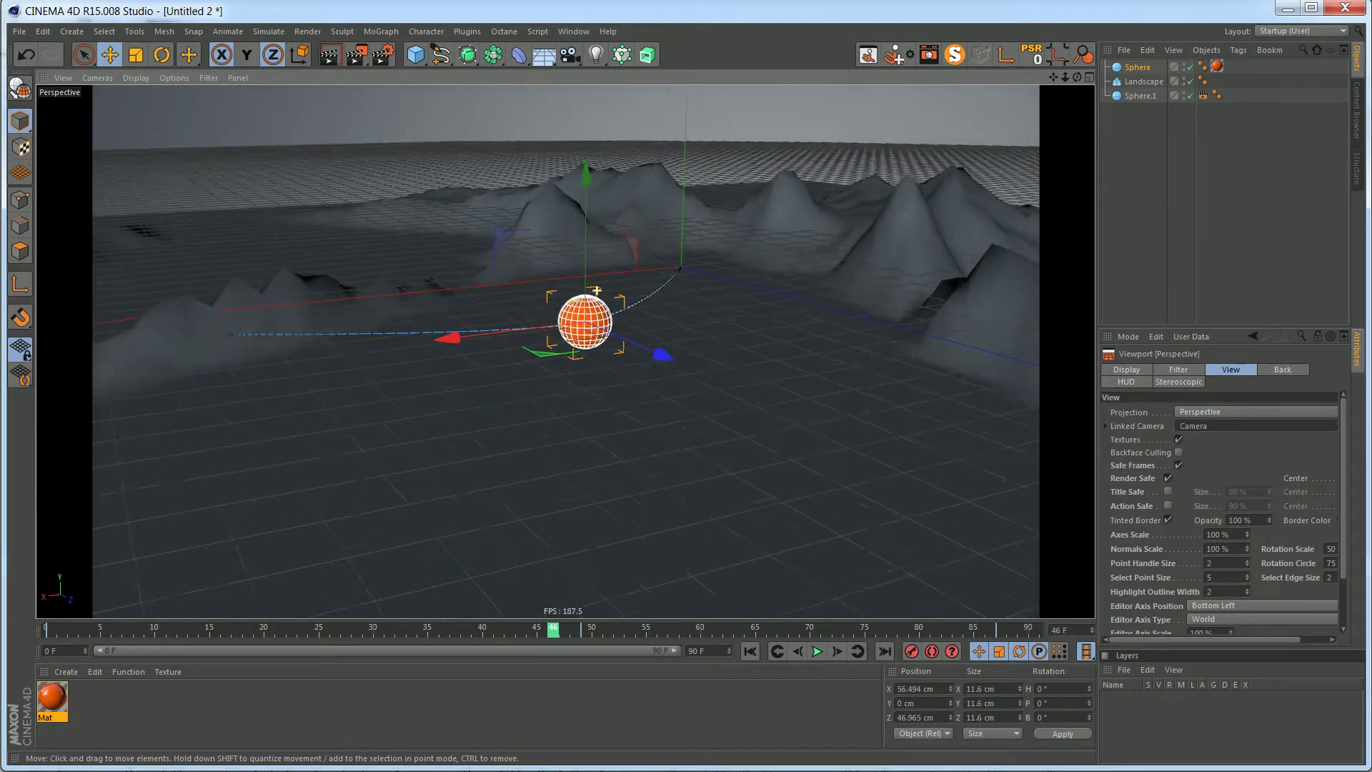
scroll(597, 289, up, 2)
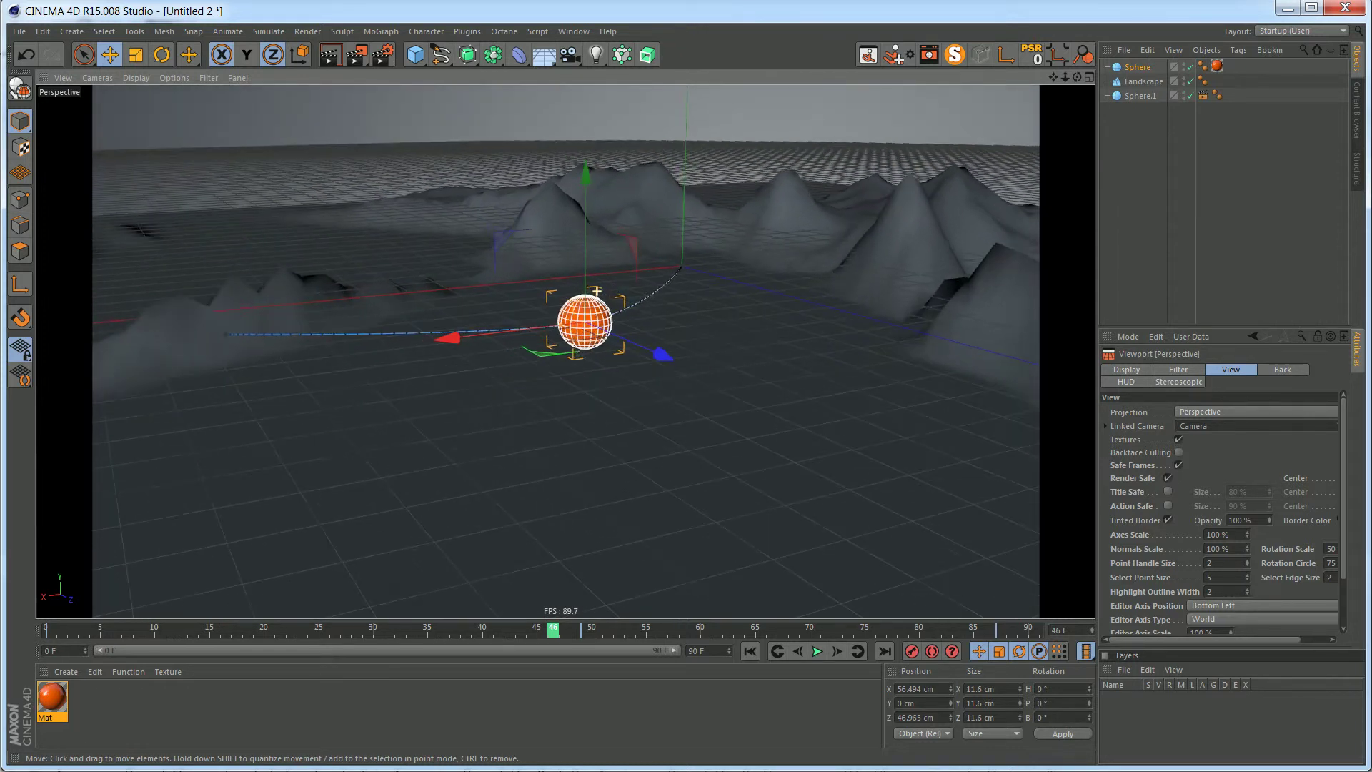
scroll(681, 269, down, 5)
scroll(681, 269, up, 4)
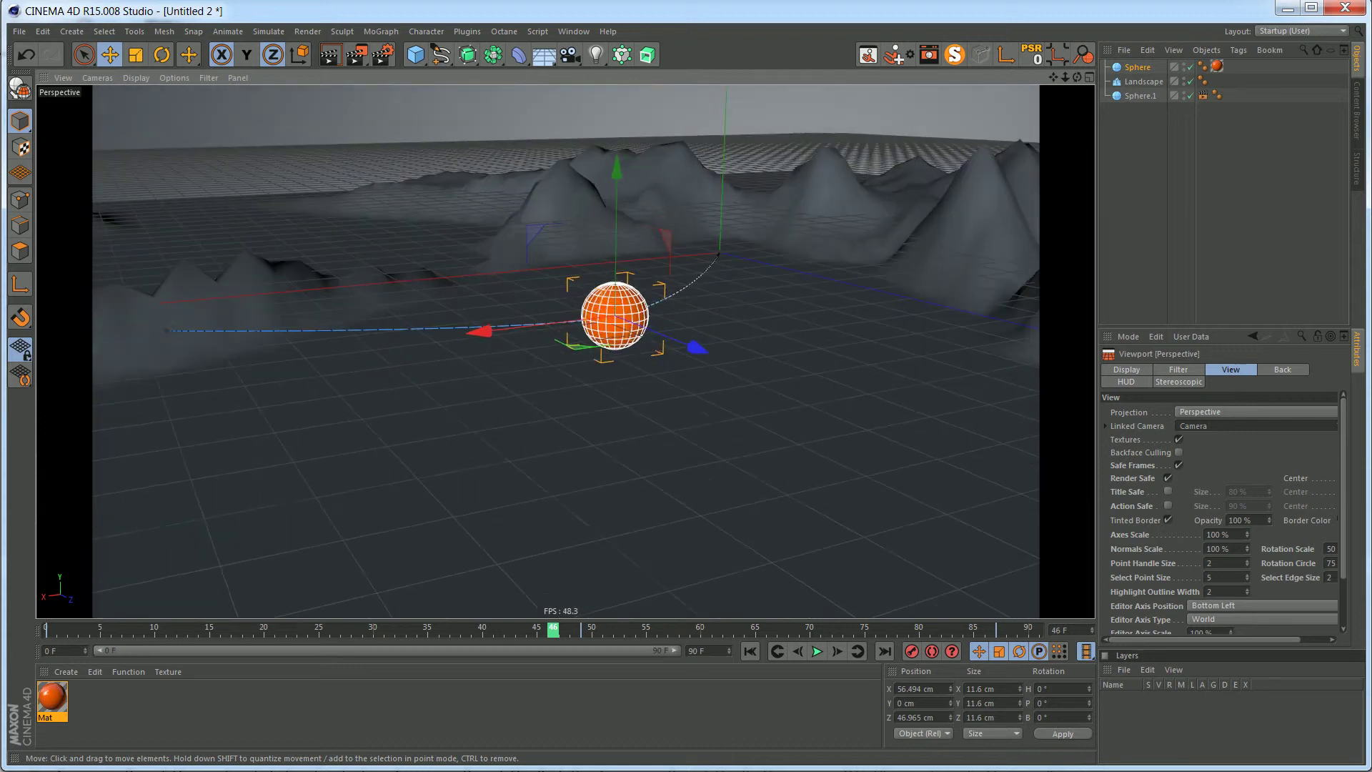
alt+drag(681, 269, 787, 294)
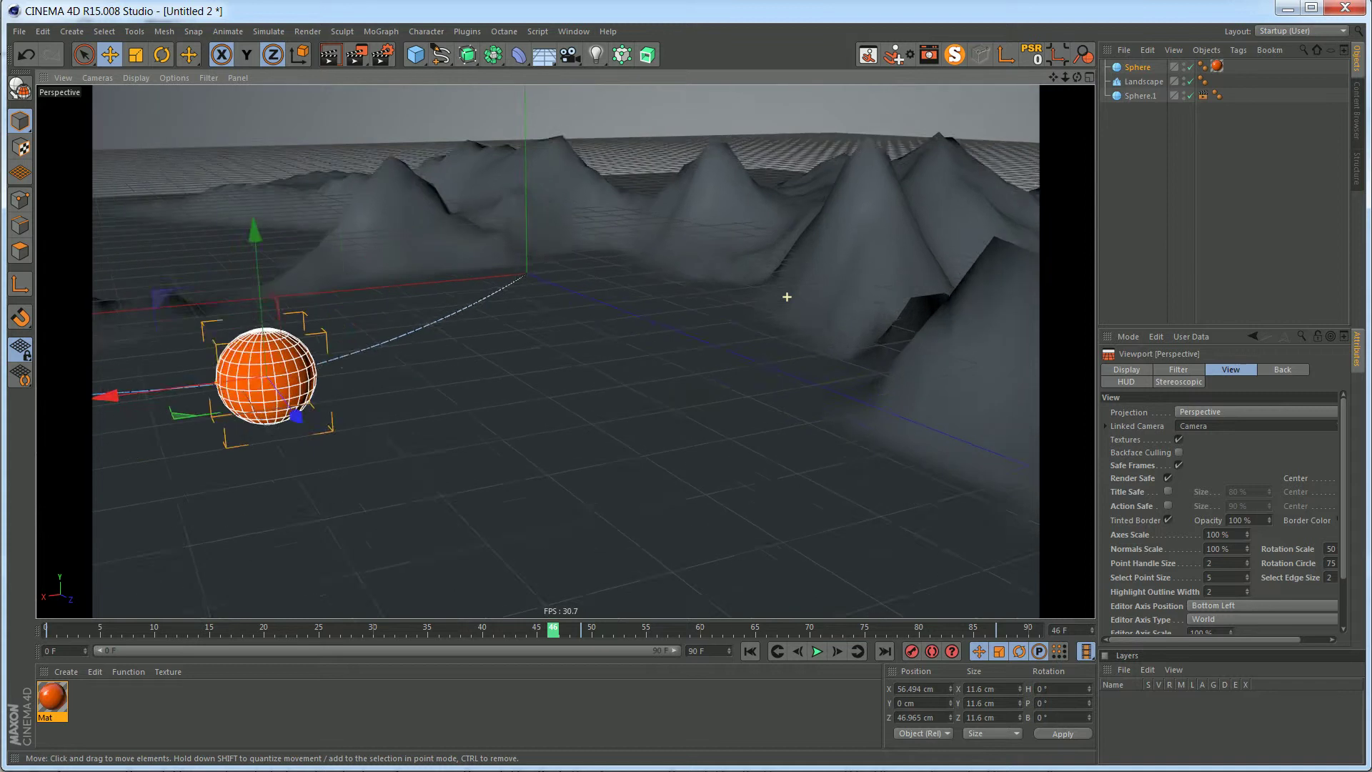
scroll(172, 543, down, 3)
scroll(172, 542, up, 3)
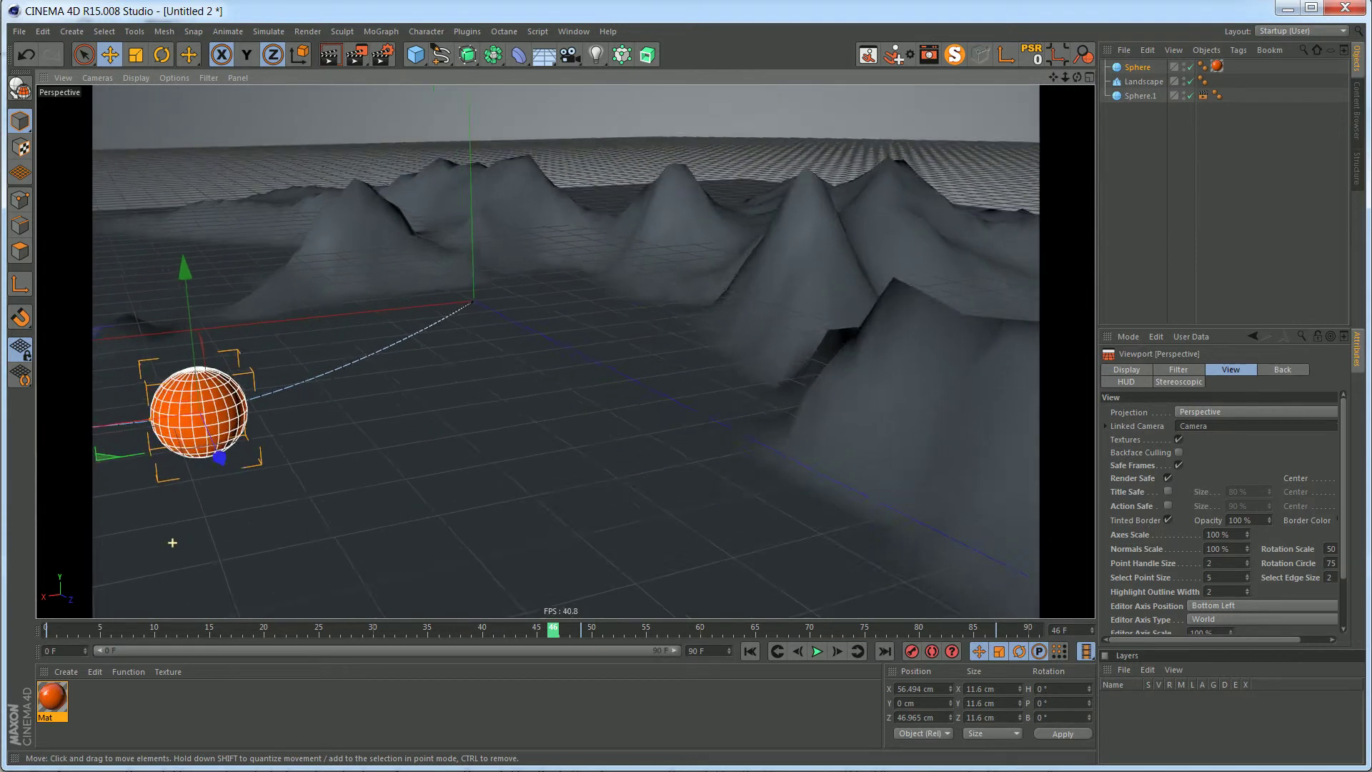
scroll(135, 569, up, 4)
scroll(147, 539, down, 2)
scroll(233, 469, up, 5)
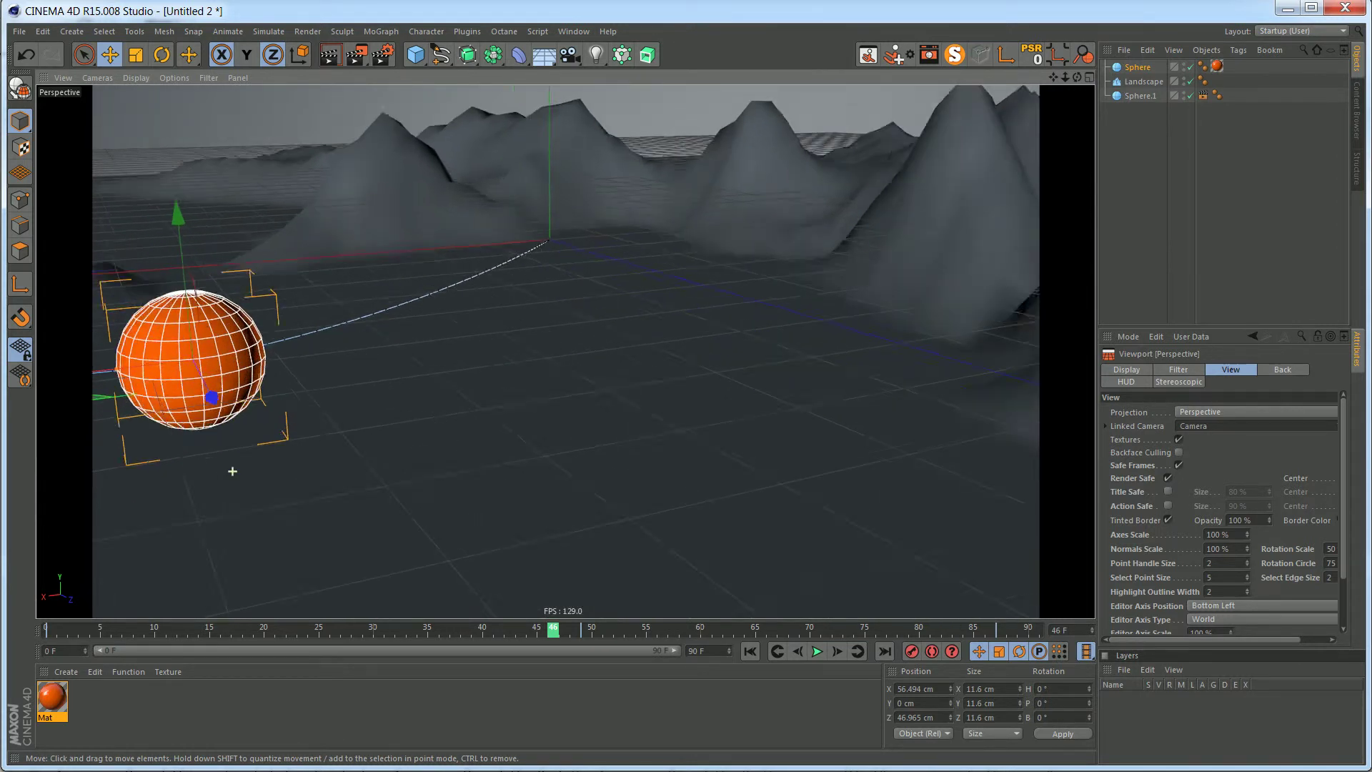
alt+middle_drag(233, 468, 495, 453)
alt+middle_drag(566, 352, 757, 384)
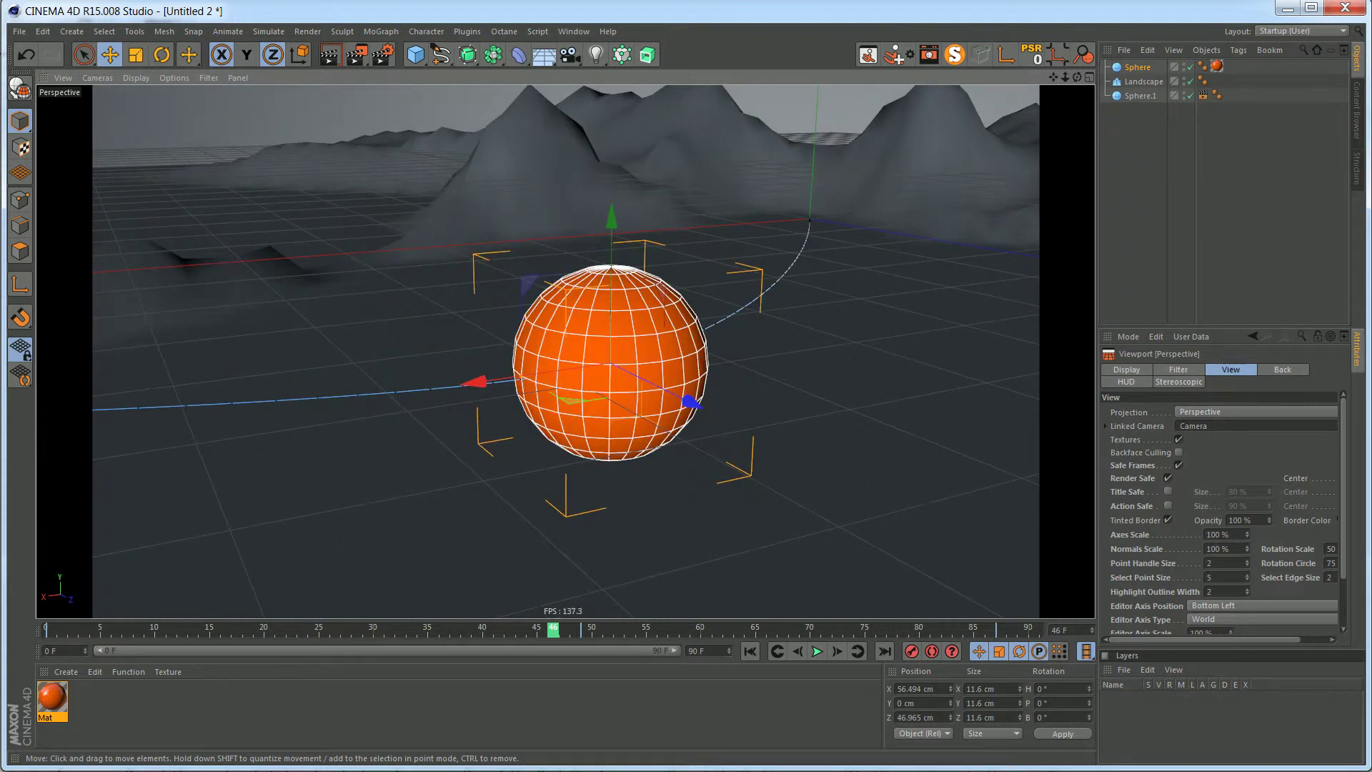
alt+right_drag(618, 356, 690, 355)
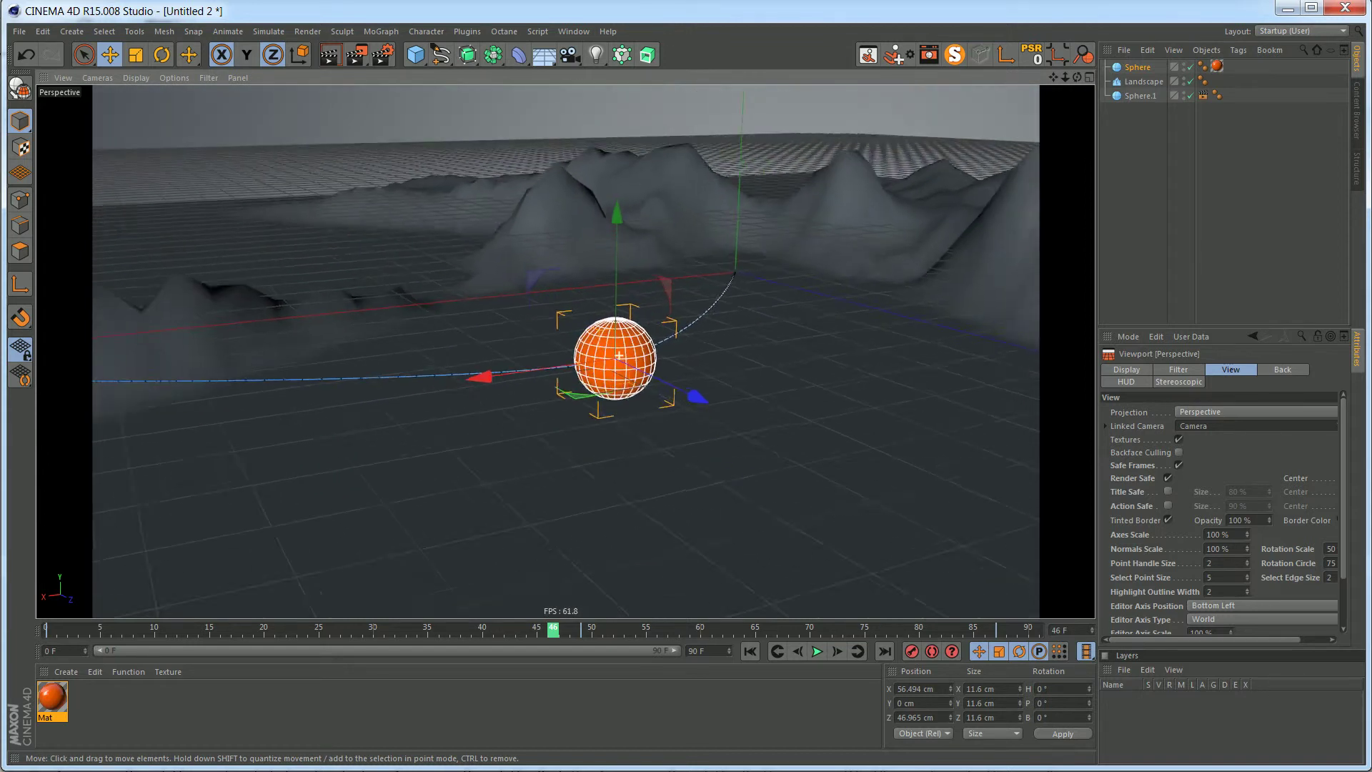
Examine the orange sphere at frame 46 from close-up, low and opposite viewpoints, including from behind the foreground mountains.
alt+right_drag(505, 370, 470, 370)
alt+drag(511, 371, 623, 419)
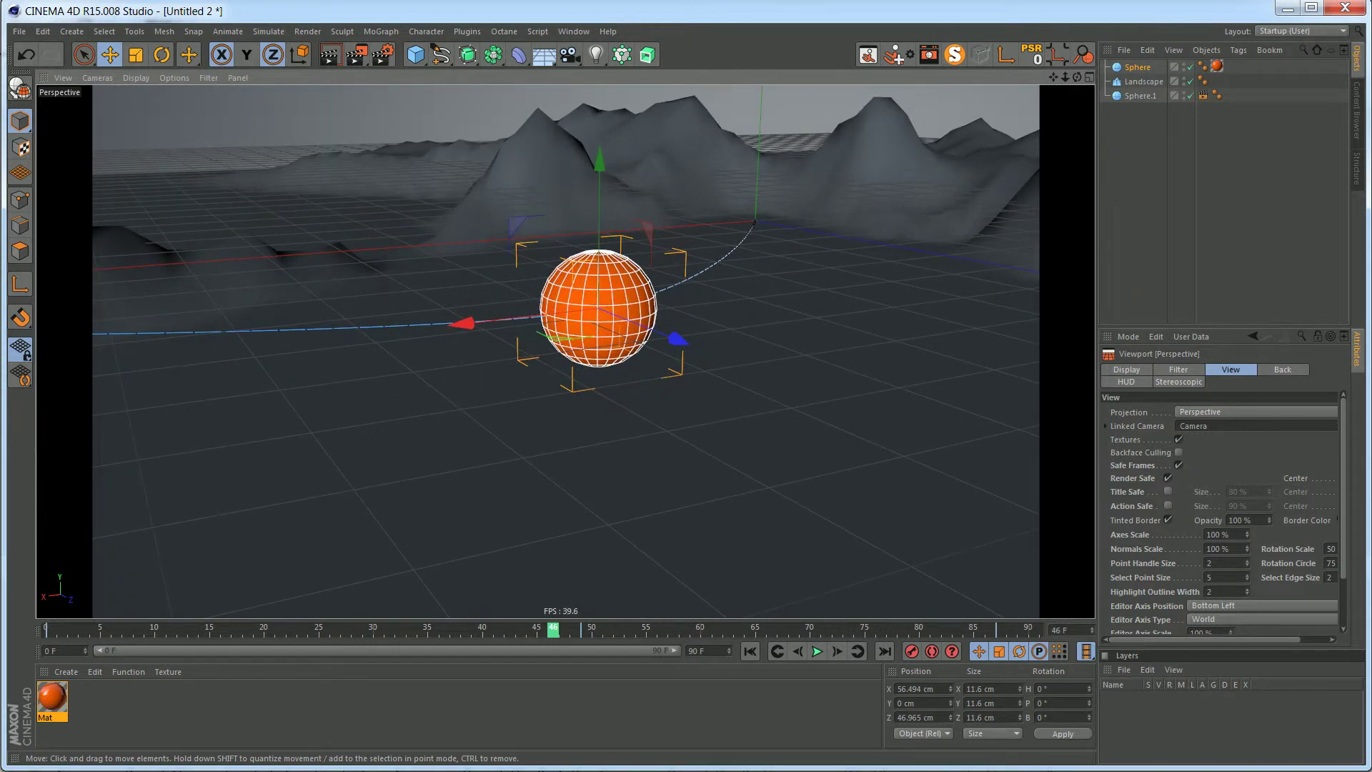
mouse_move(640, 385)
alt+mouse_down()
mouse_move(616, 354)
mouse_move(632, 346)
mouse_move(657, 368)
alt+mouse_up()
alt+drag(586, 292, 571, 364)
alt+drag(394, 403, 418, 336)
alt+drag(582, 300, 586, 361)
mouse_move(586, 251)
alt+right_down()
mouse_move(510, 253)
mouse_move(572, 252)
alt+right_up()
alt+drag(578, 277, 580, 315)
alt+drag(317, 399, 450, 496)
alt+drag(564, 349, 604, 343)
alt+drag(537, 271, 347, 191)
alt+right_drag(476, 364, 565, 352)
alt+middle_drag(565, 351, 568, 304)
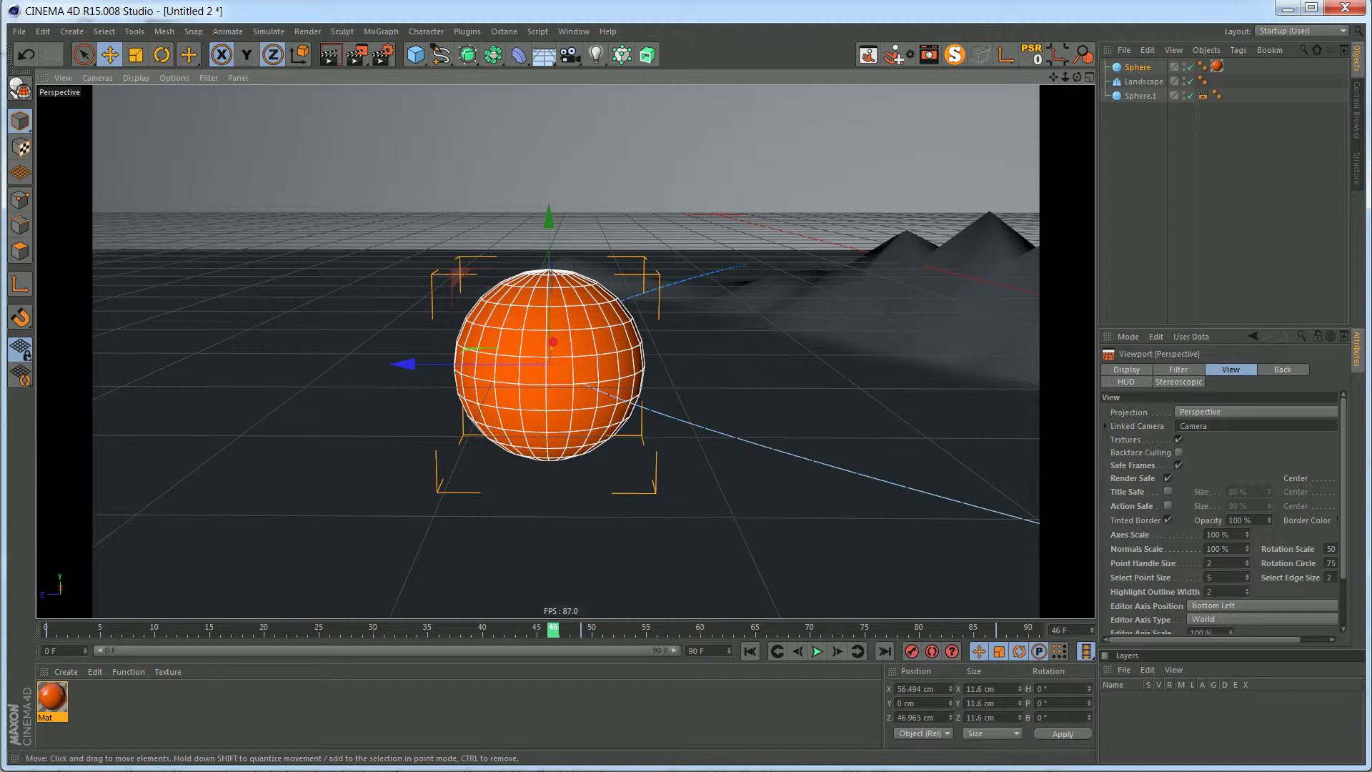
alt+right_drag(581, 357, 565, 357)
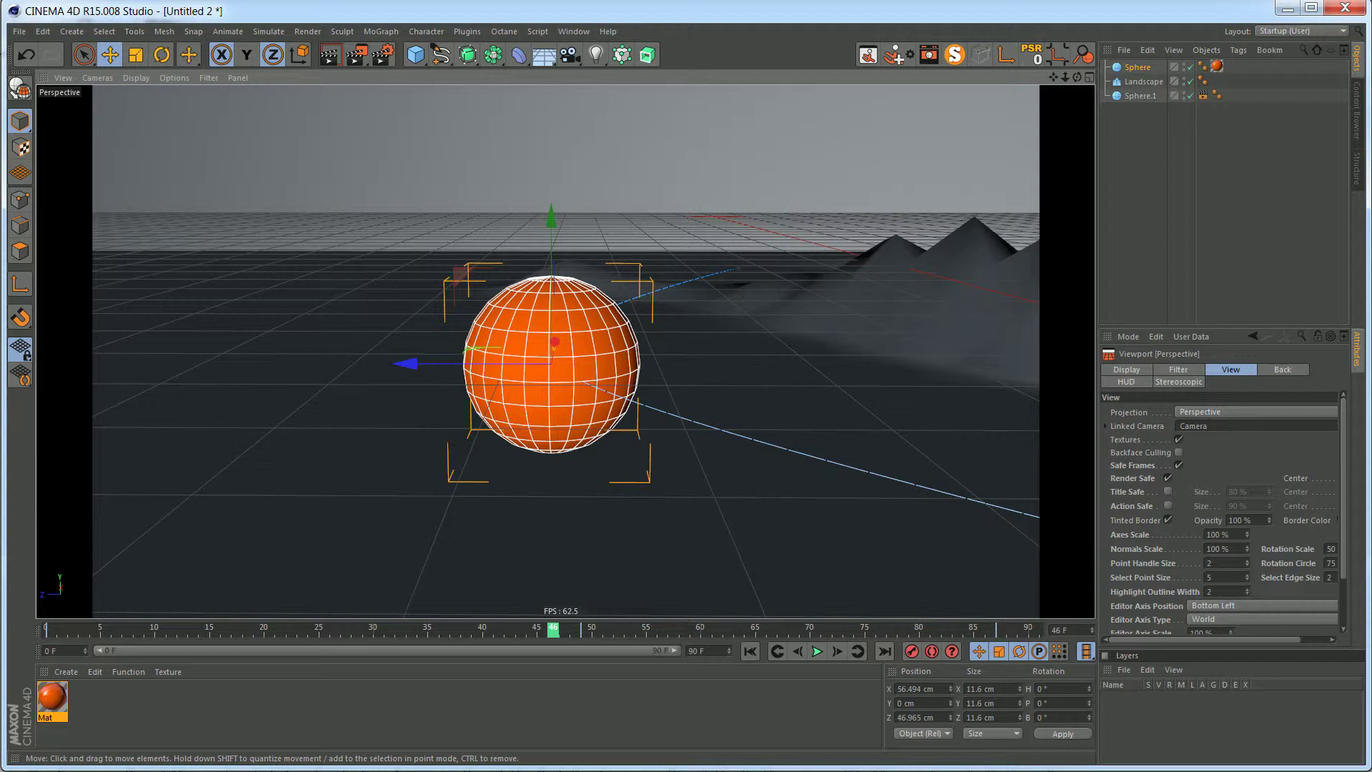
alt+middle_drag(565, 352, 585, 413)
alt+drag(585, 413, 814, 427)
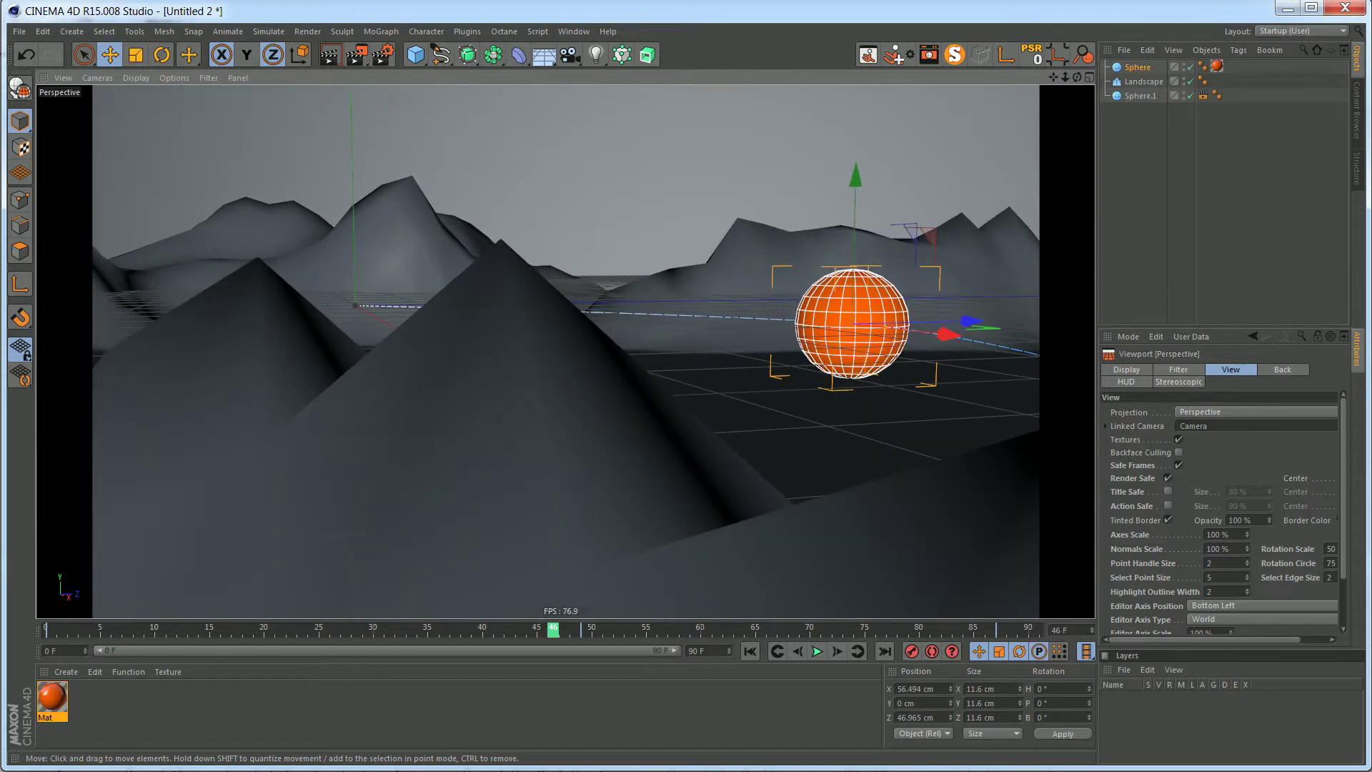
Go to frame 0, frame the orange sphere beside the large foreground peak and add a standard Camera from that view.
drag(554, 630, 51, 630)
alt+middle_drag(564, 349, 667, 367)
alt+drag(545, 443, 588, 423)
alt+middle_drag(545, 444, 596, 462)
alt+drag(596, 462, 643, 468)
alt+middle_drag(708, 458, 741, 469)
alt+drag(692, 465, 647, 484)
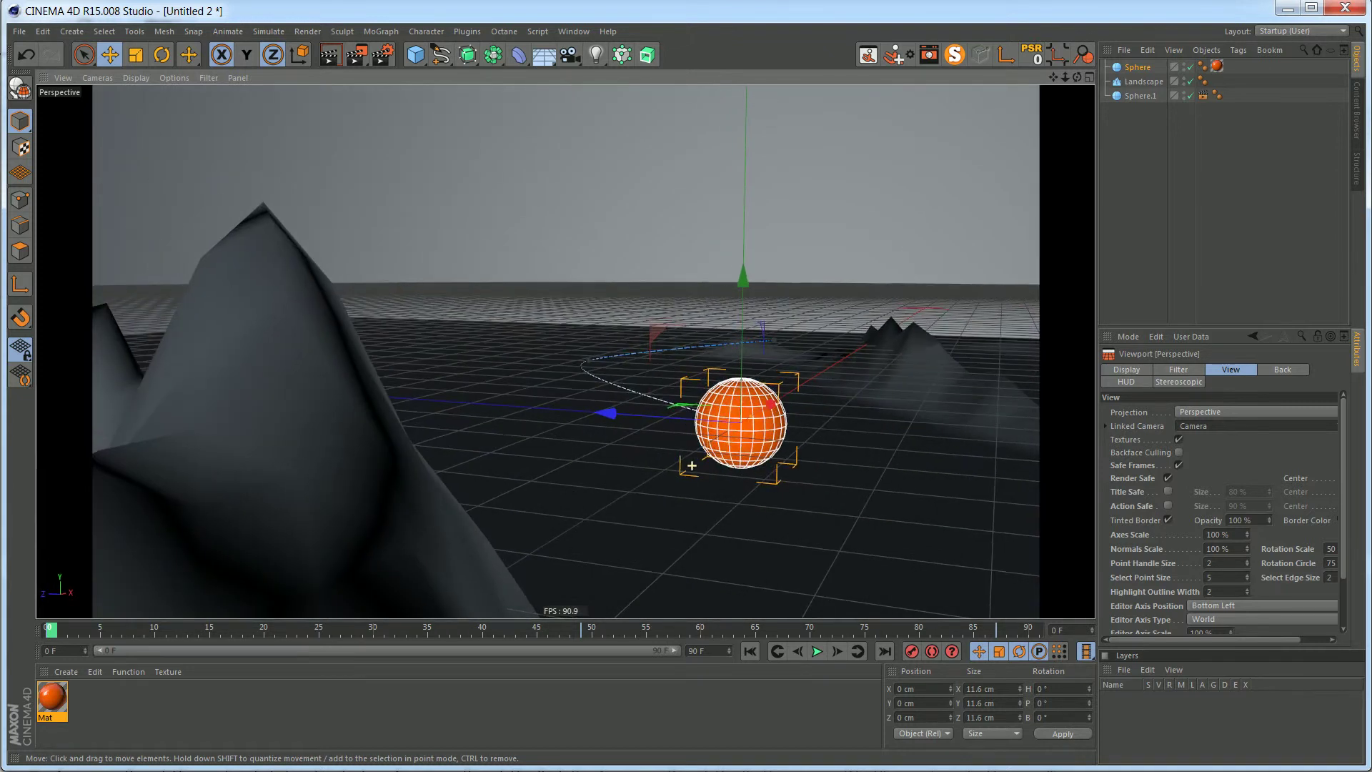
alt+drag(751, 437, 762, 435)
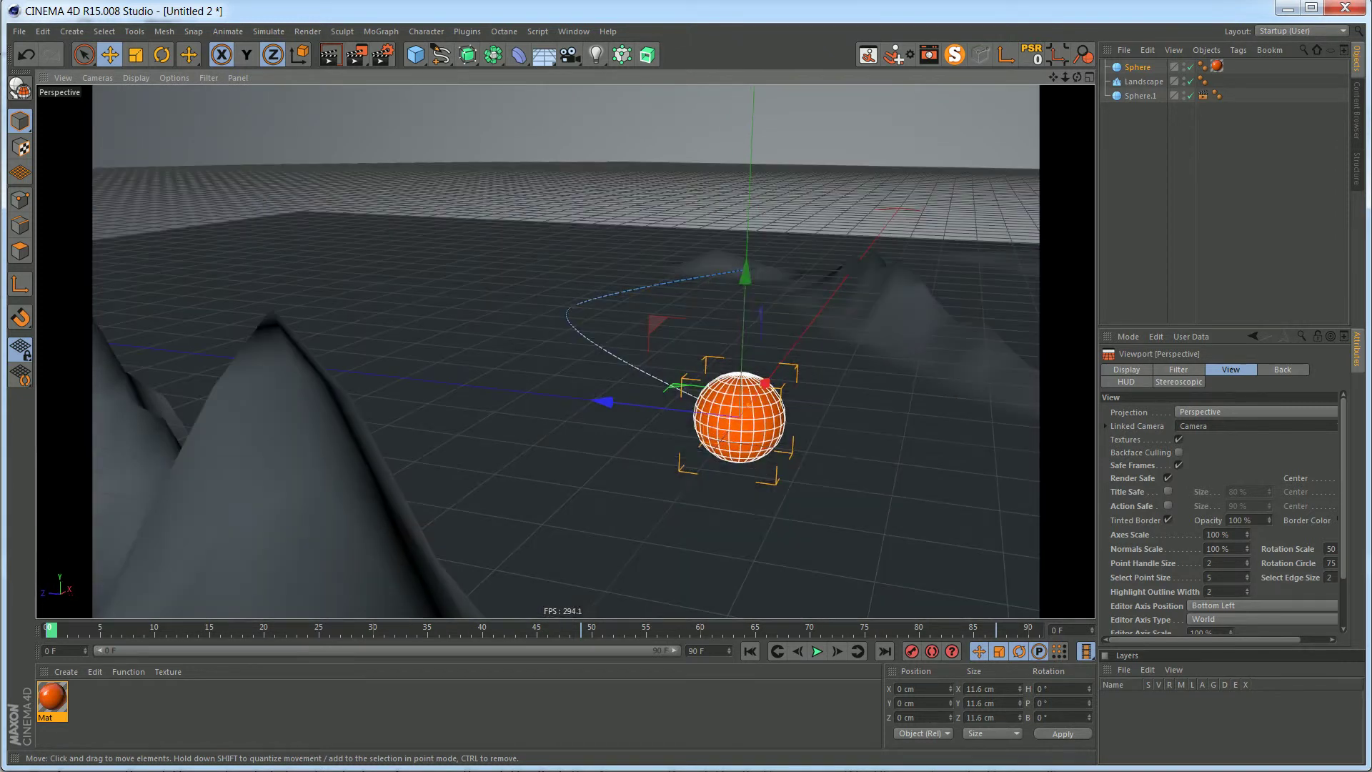
mouse_move(579, 434)
alt+mouse_down()
mouse_move(619, 420)
mouse_move(587, 423)
alt+mouse_up()
mouse_move(566, 353)
alt+mouse_down()
mouse_move(557, 338)
mouse_move(553, 354)
mouse_move(567, 354)
alt+mouse_up()
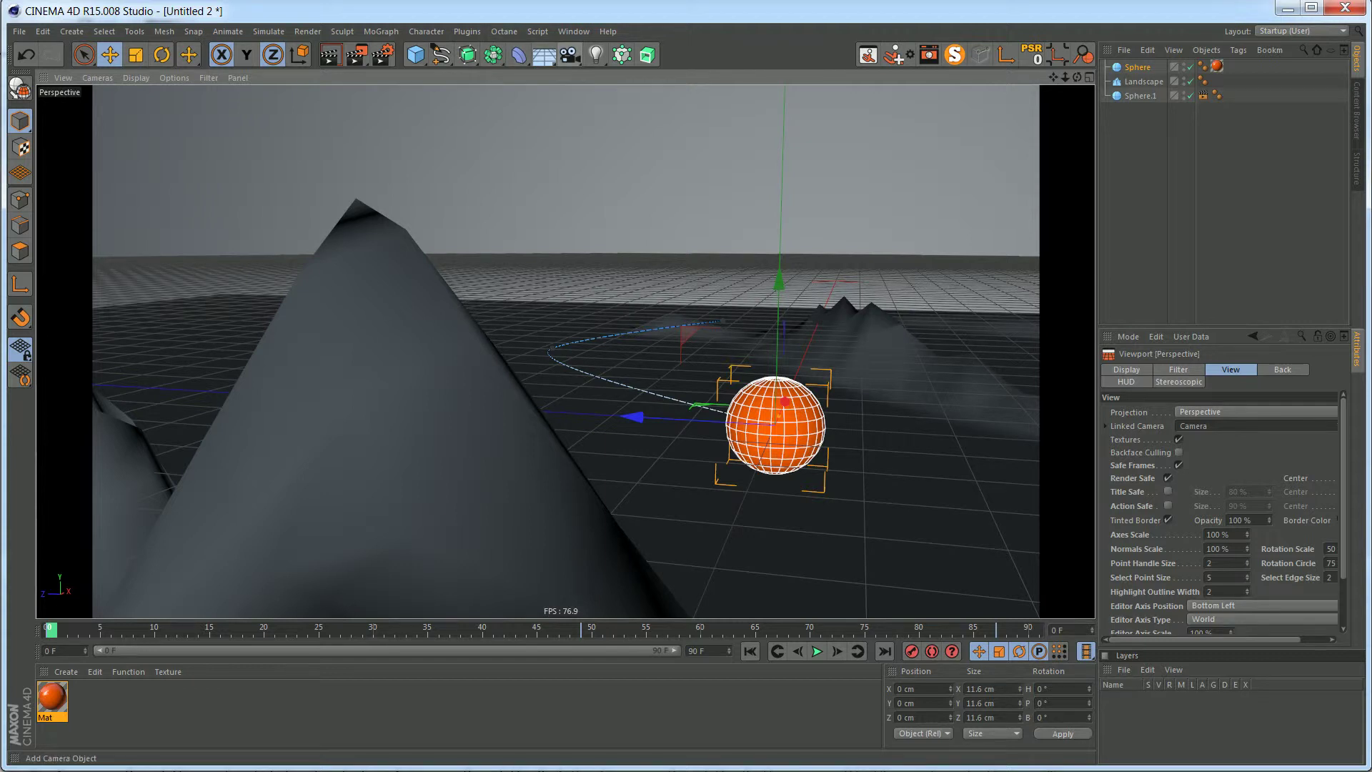
click(569, 55)
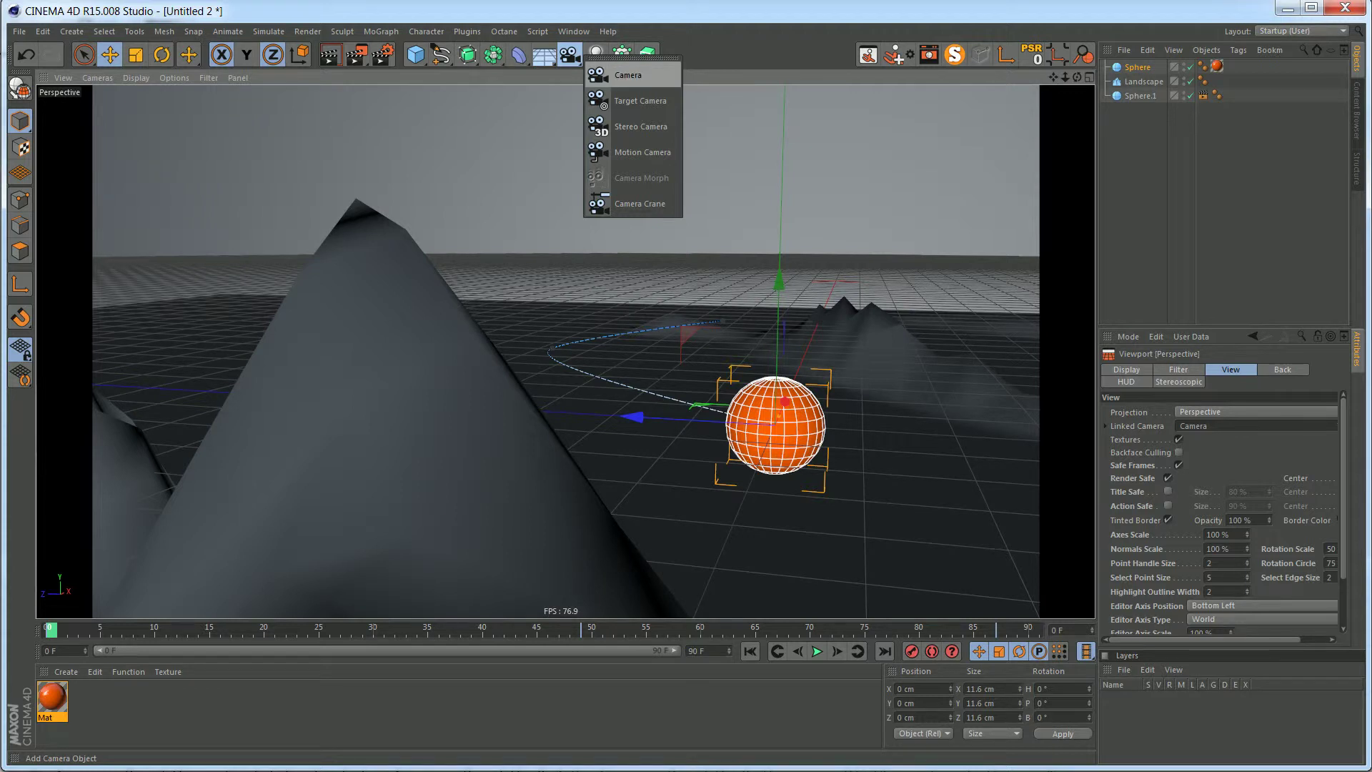
click(628, 75)
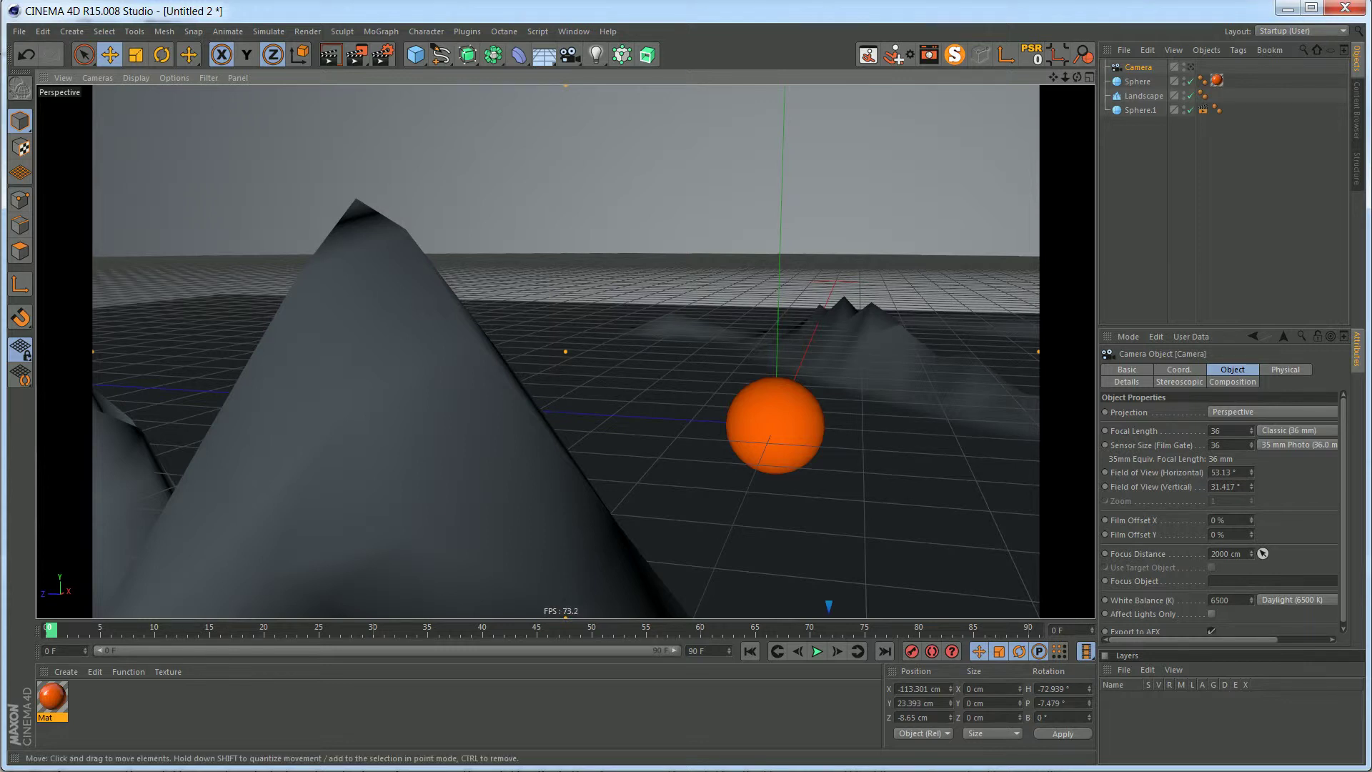
Try adding a second camera from a more distant viewpoint over the mountains, and delete it.
scroll(687, 358, down, 8)
alt+drag(686, 358, 830, 359)
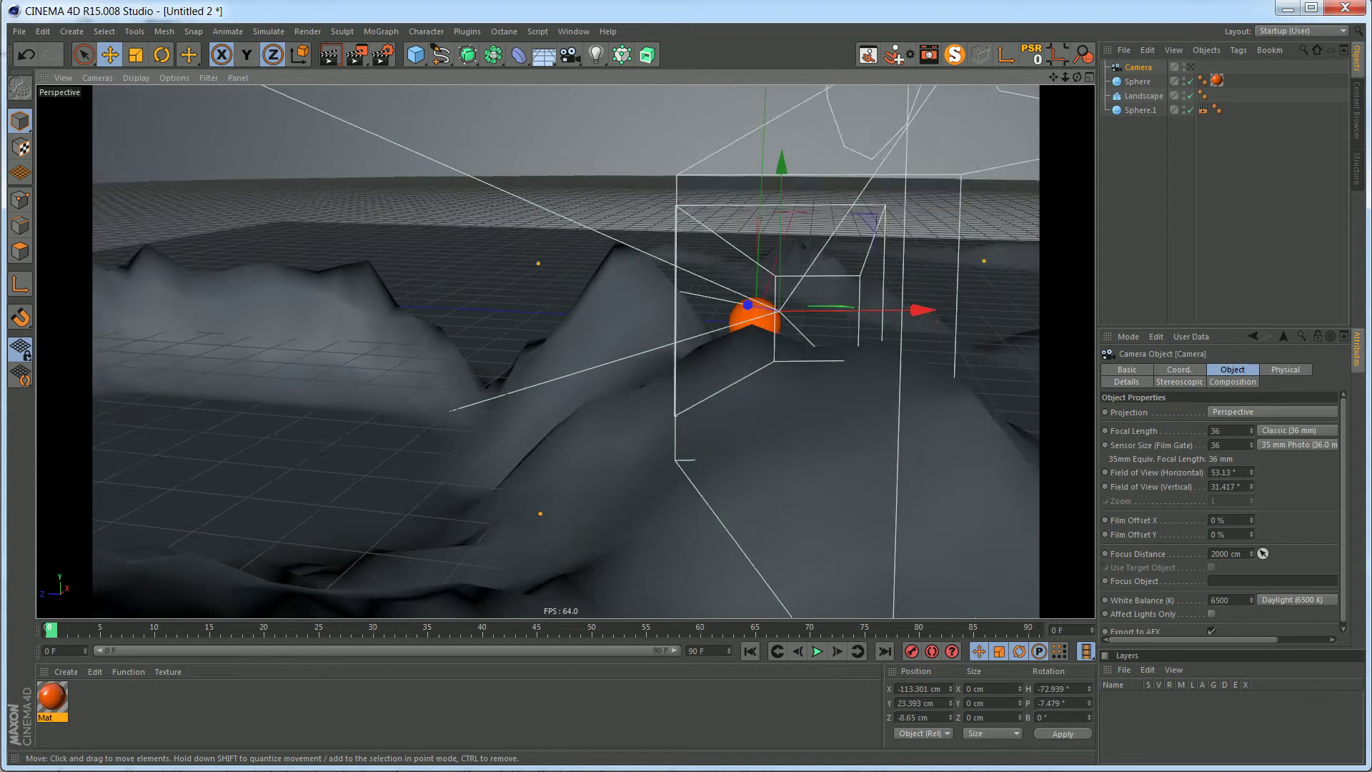
alt+middle_drag(779, 342, 418, 408)
alt+drag(418, 407, 343, 433)
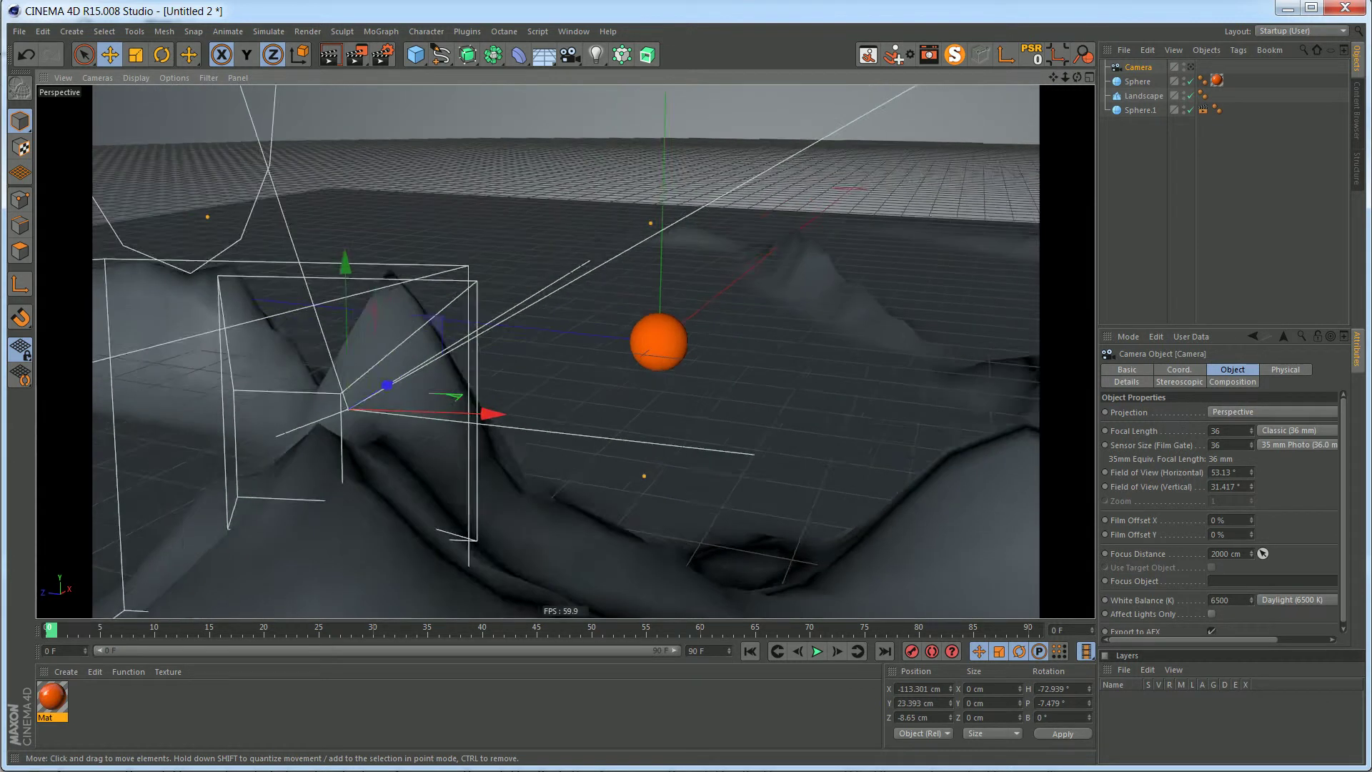
alt+middle_drag(658, 342, 584, 337)
drag(570, 56, 627, 75)
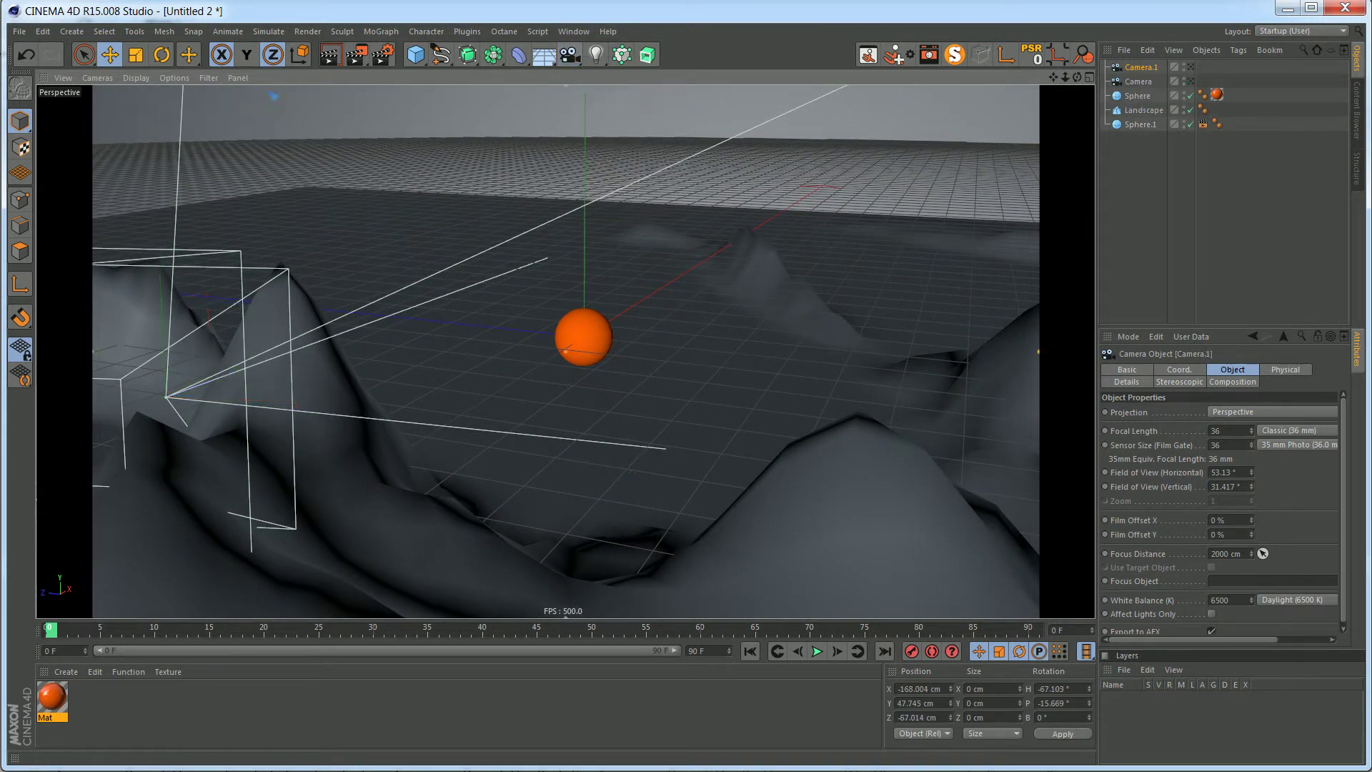
scroll(722, 219, down, 5)
mouse_move(722, 220)
alt+mouse_down()
mouse_move(865, 189)
mouse_move(736, 215)
alt+mouse_up()
alt+drag(637, 306, 500, 314)
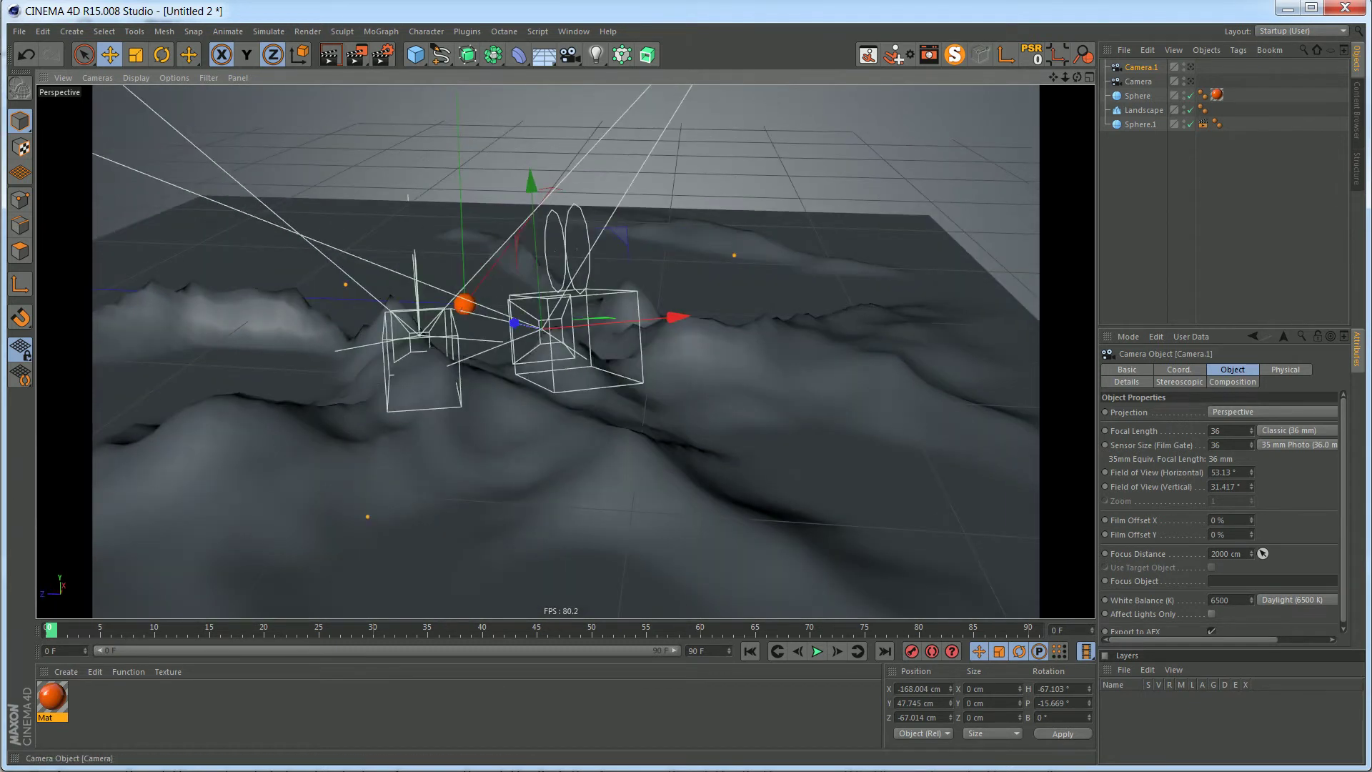
key(Delete)
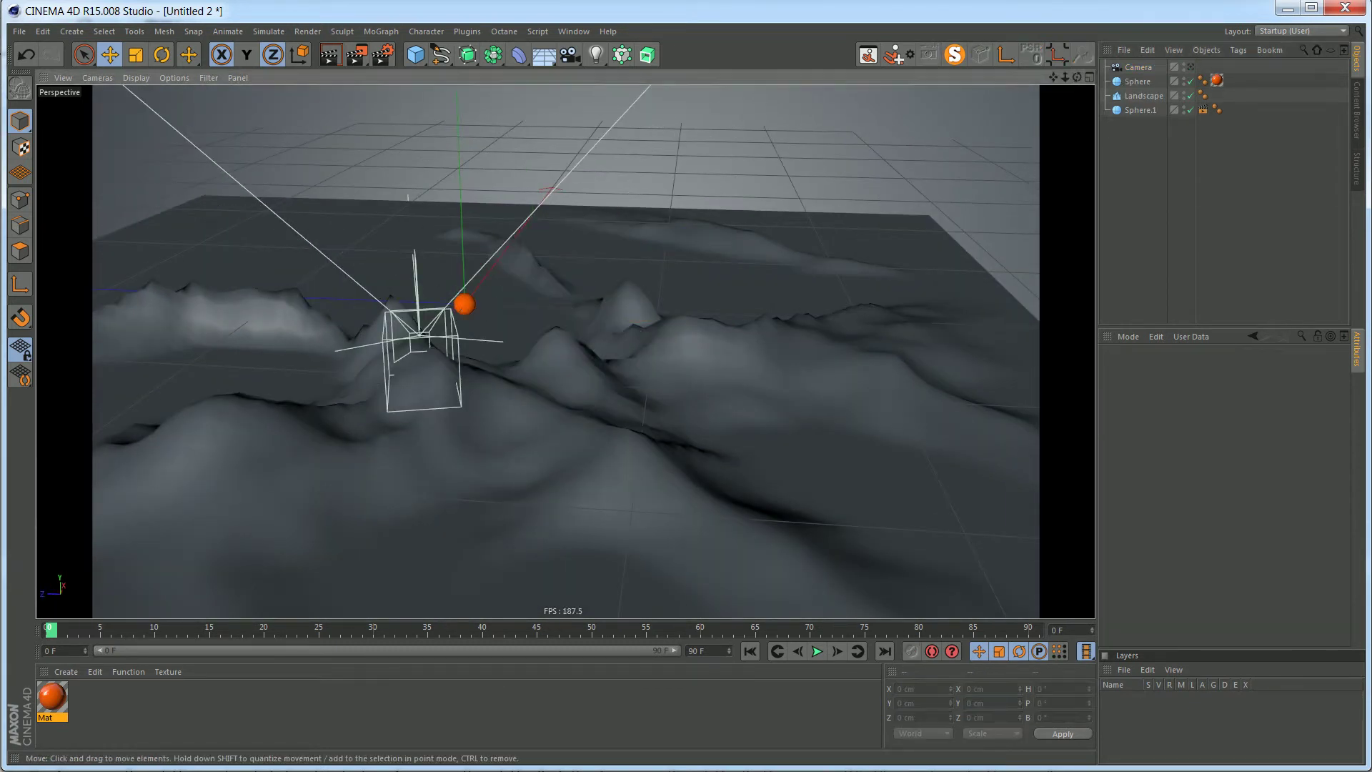
Look through the Camera to check its framing of the sphere and return to the default view.
scroll(464, 300, up, 4)
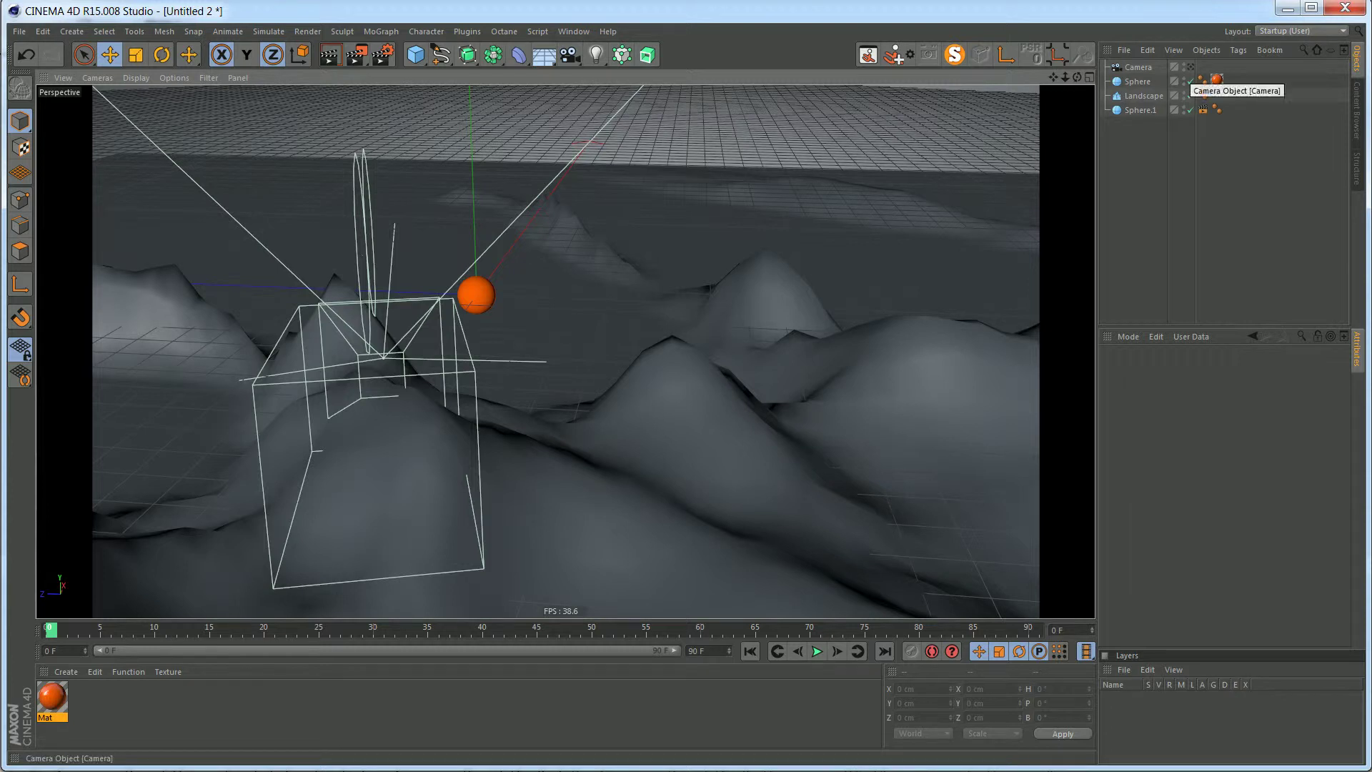
click(1191, 67)
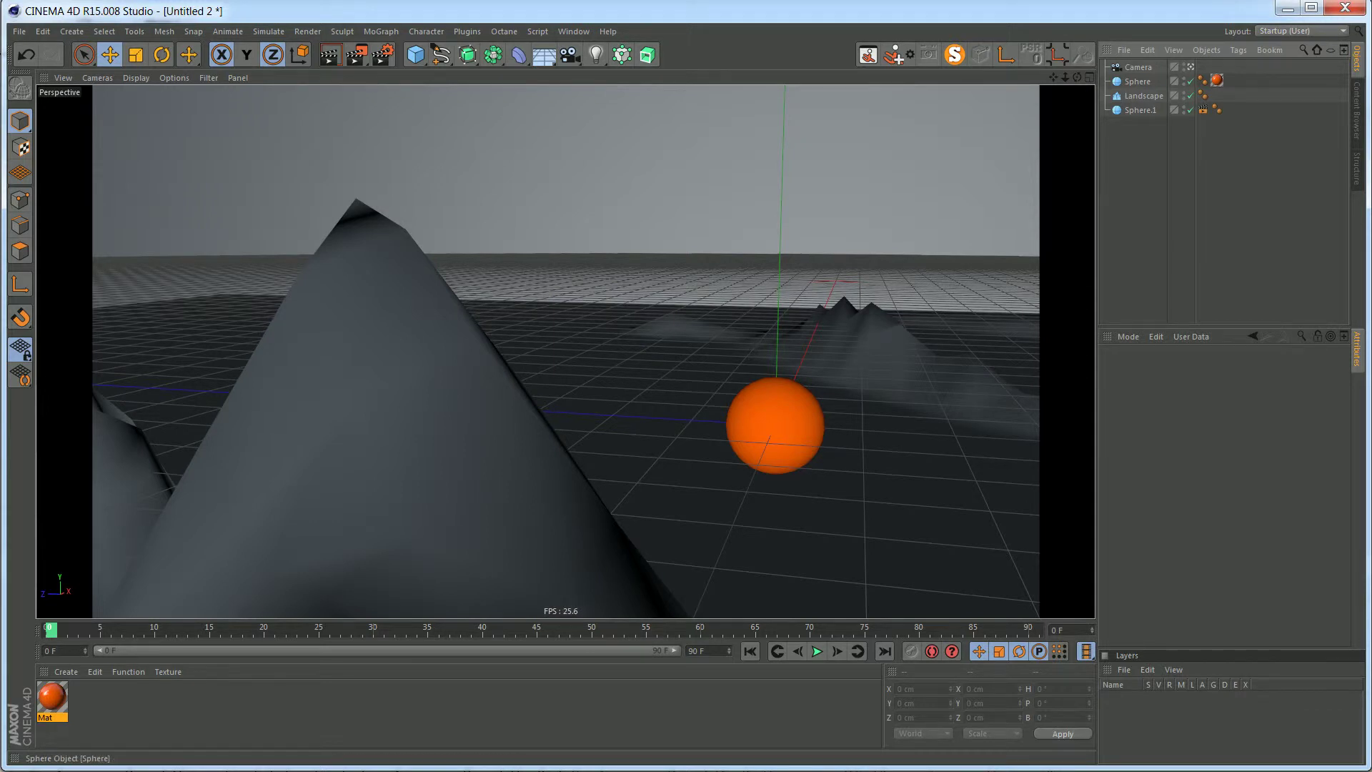
click(1190, 67)
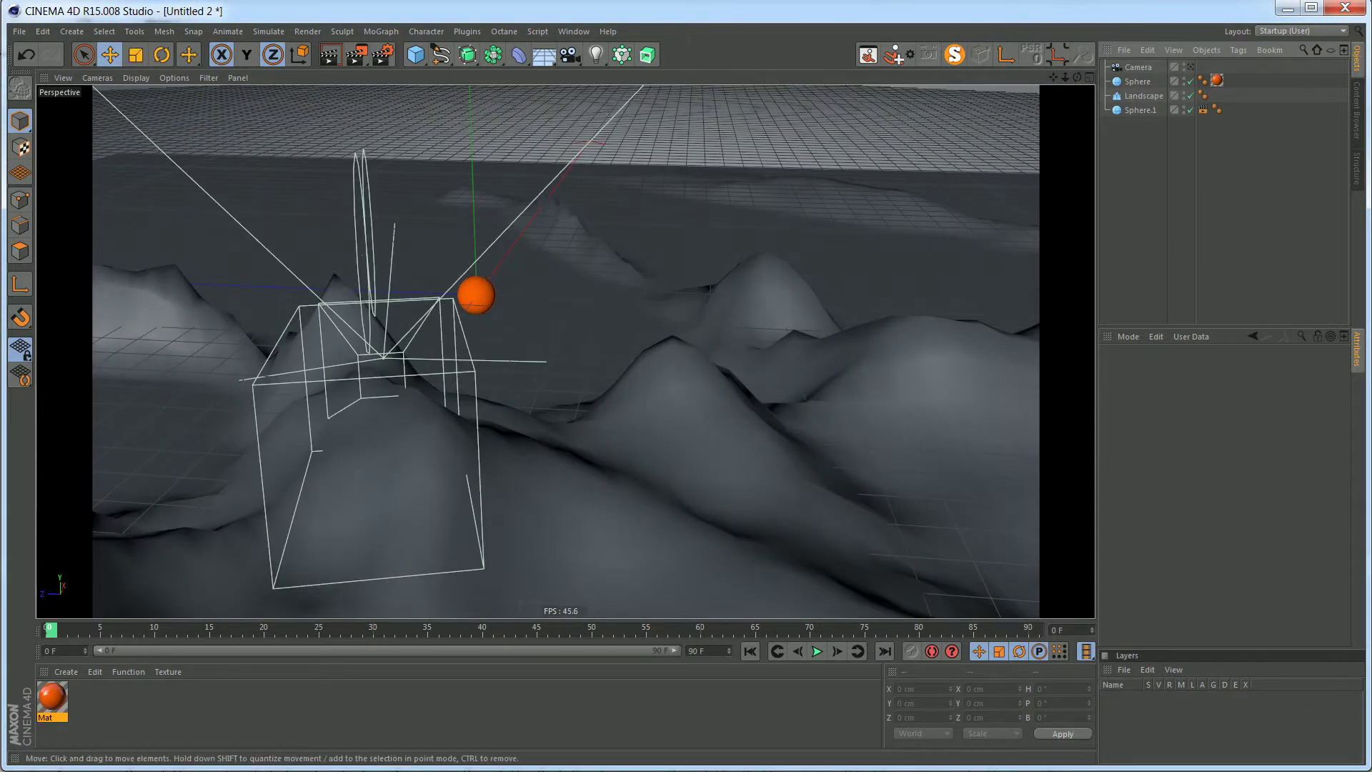
Delete Sphere.1, the large background sphere enclosing the landscape.
scroll(710, 315, down, 10)
alt+drag(446, 363, 386, 149)
scroll(566, 351, up, 3)
click(1137, 81)
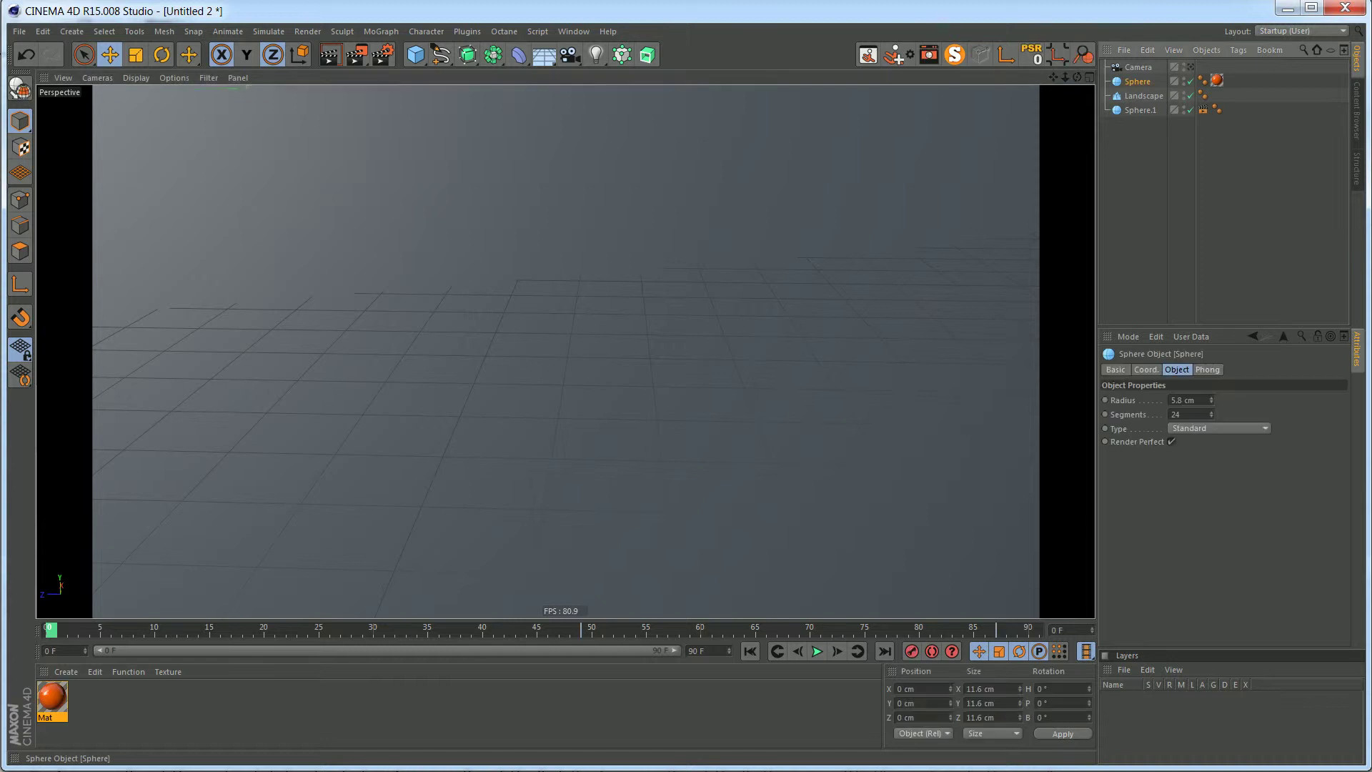
click(1140, 110)
key(Delete)
Look through the Camera, return to frame 0 and record a keyframe for the Camera there.
alt+middle_drag(565, 351, 665, 432)
scroll(565, 352, down, 1)
alt+middle_drag(565, 351, 358, 204)
alt+drag(582, 385, 679, 403)
alt+middle_drag(439, 325, 593, 346)
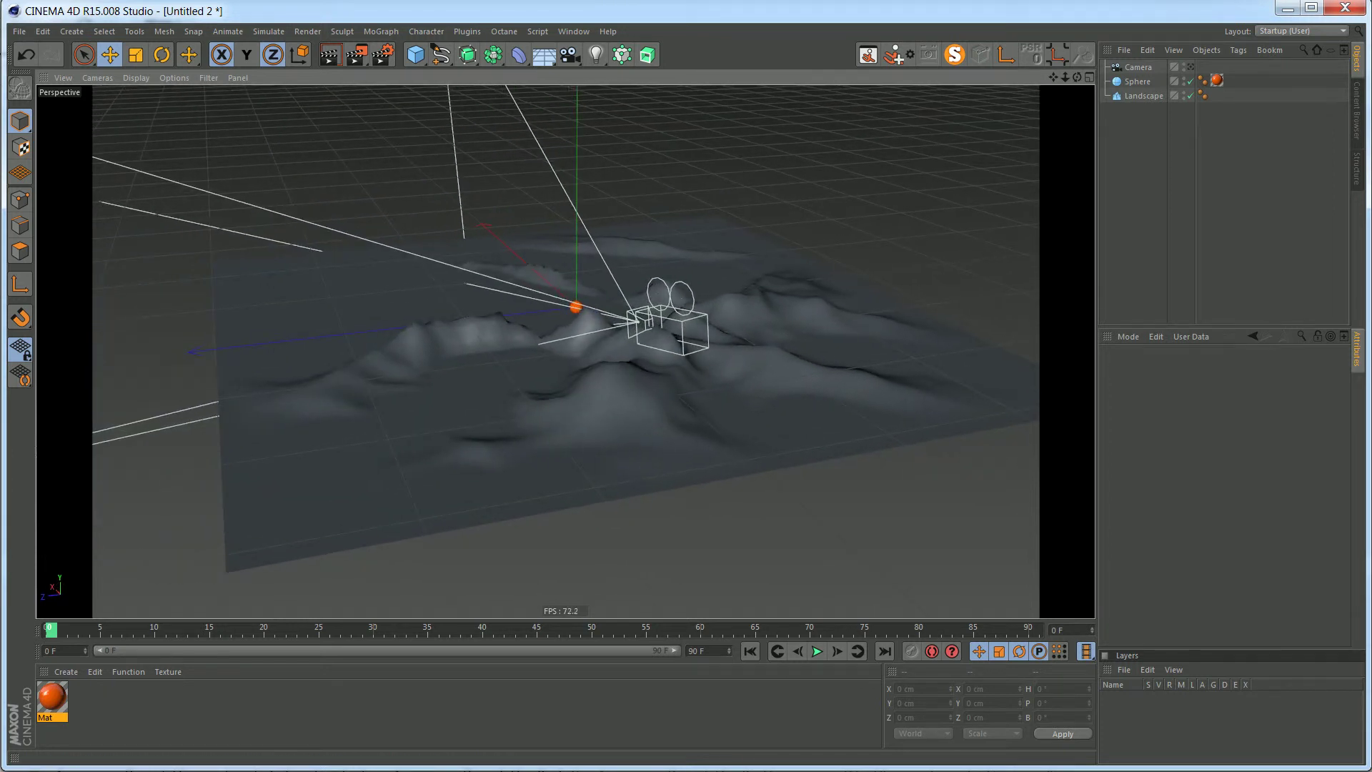
click(1191, 66)
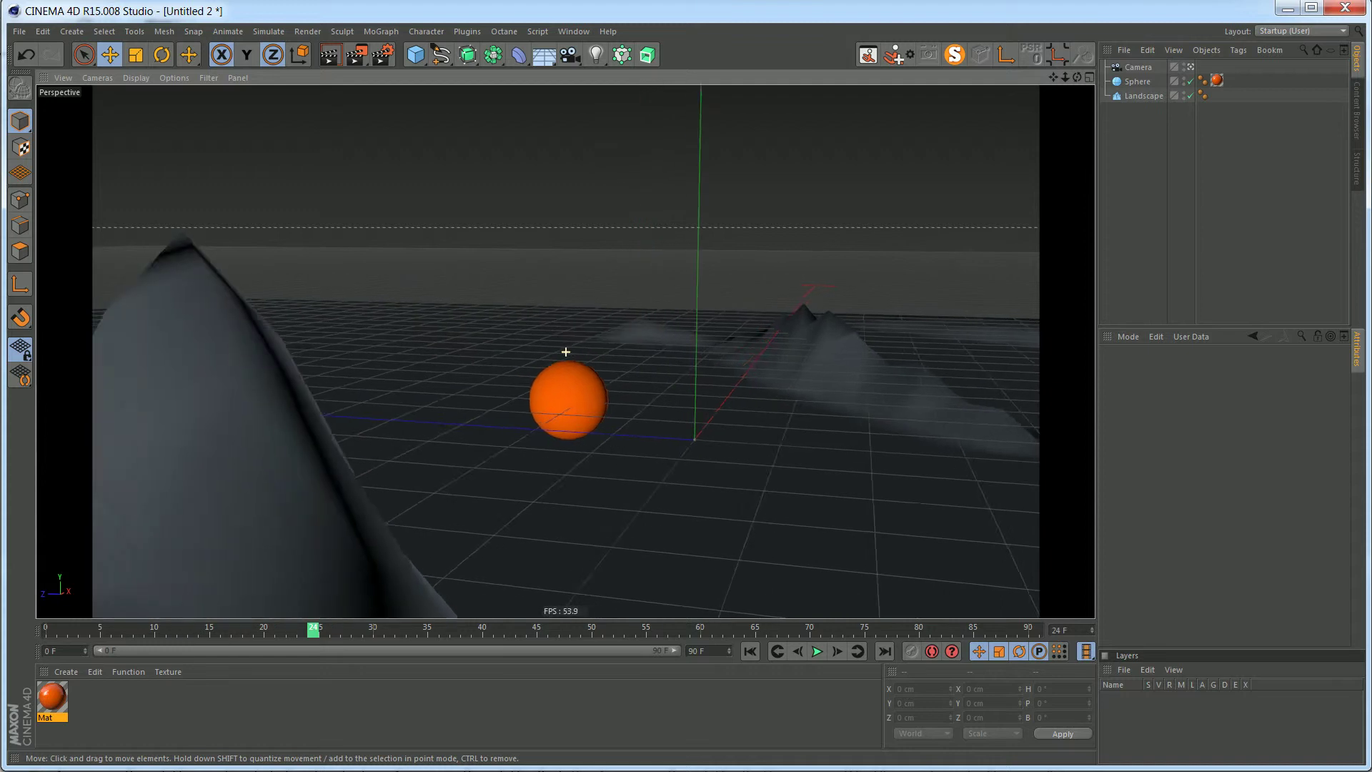
drag(313, 629, 50, 629)
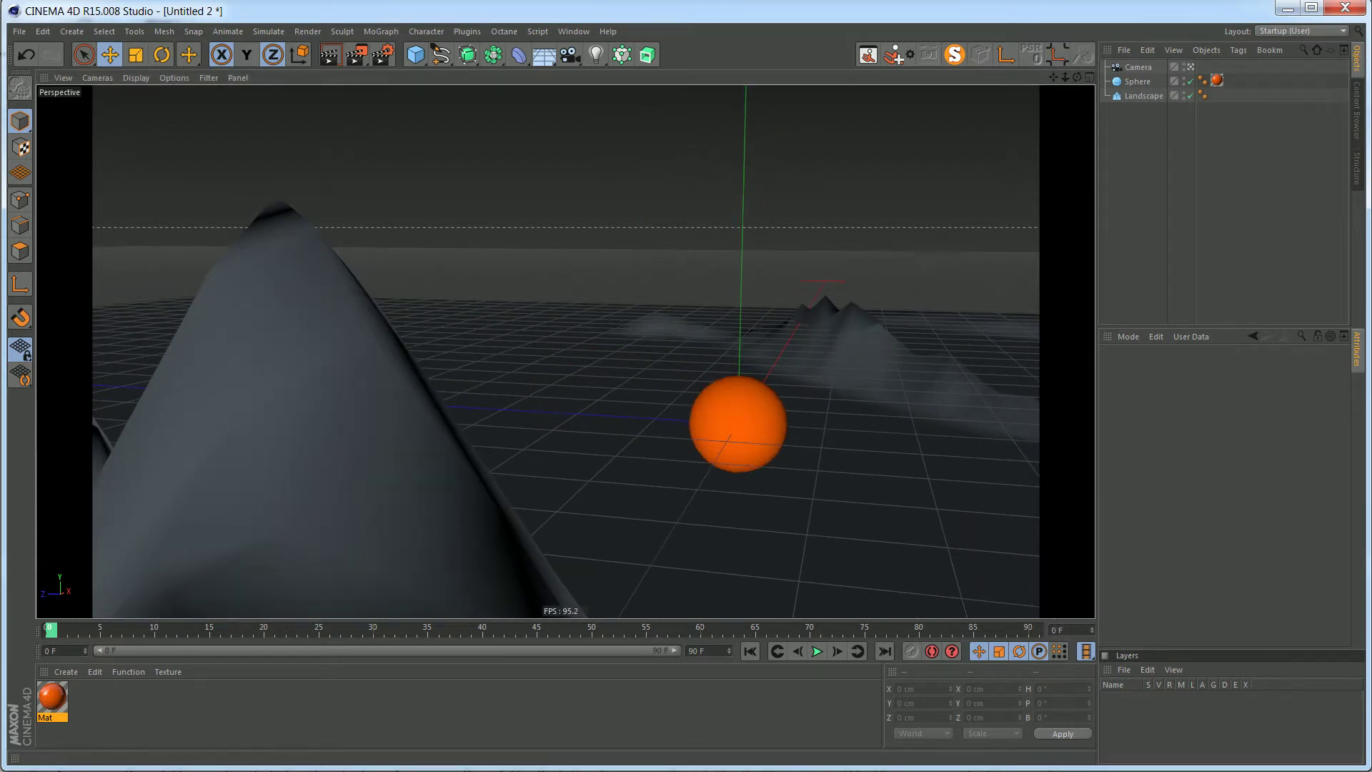
click(1138, 68)
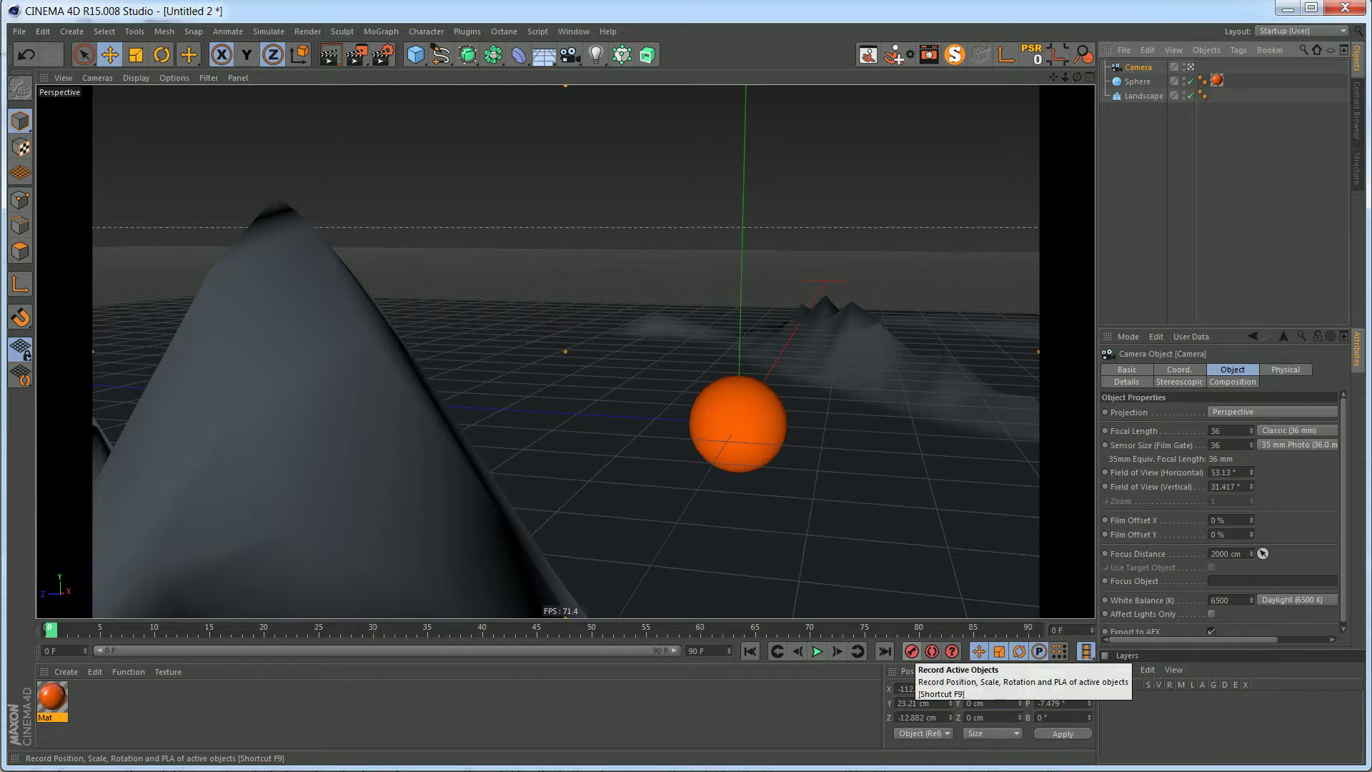
At frame 37, bring the camera low and close to the orange sphere and record a keyframe.
drag(51, 630, 455, 630)
alt+drag(522, 368, 498, 367)
alt+right_drag(539, 364, 565, 367)
alt+drag(561, 376, 558, 379)
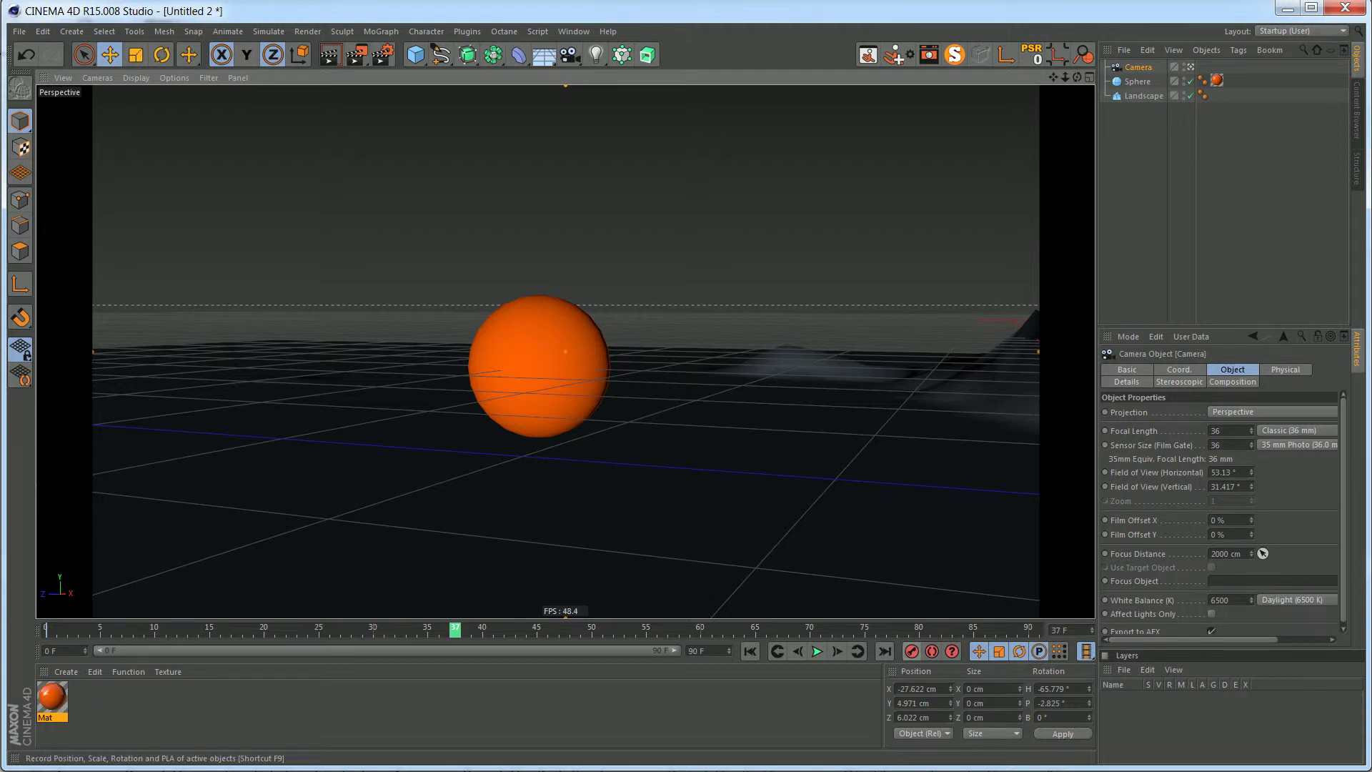
Play the animation from near the start through the camera to check its move.
drag(455, 629, 84, 628)
click(816, 651)
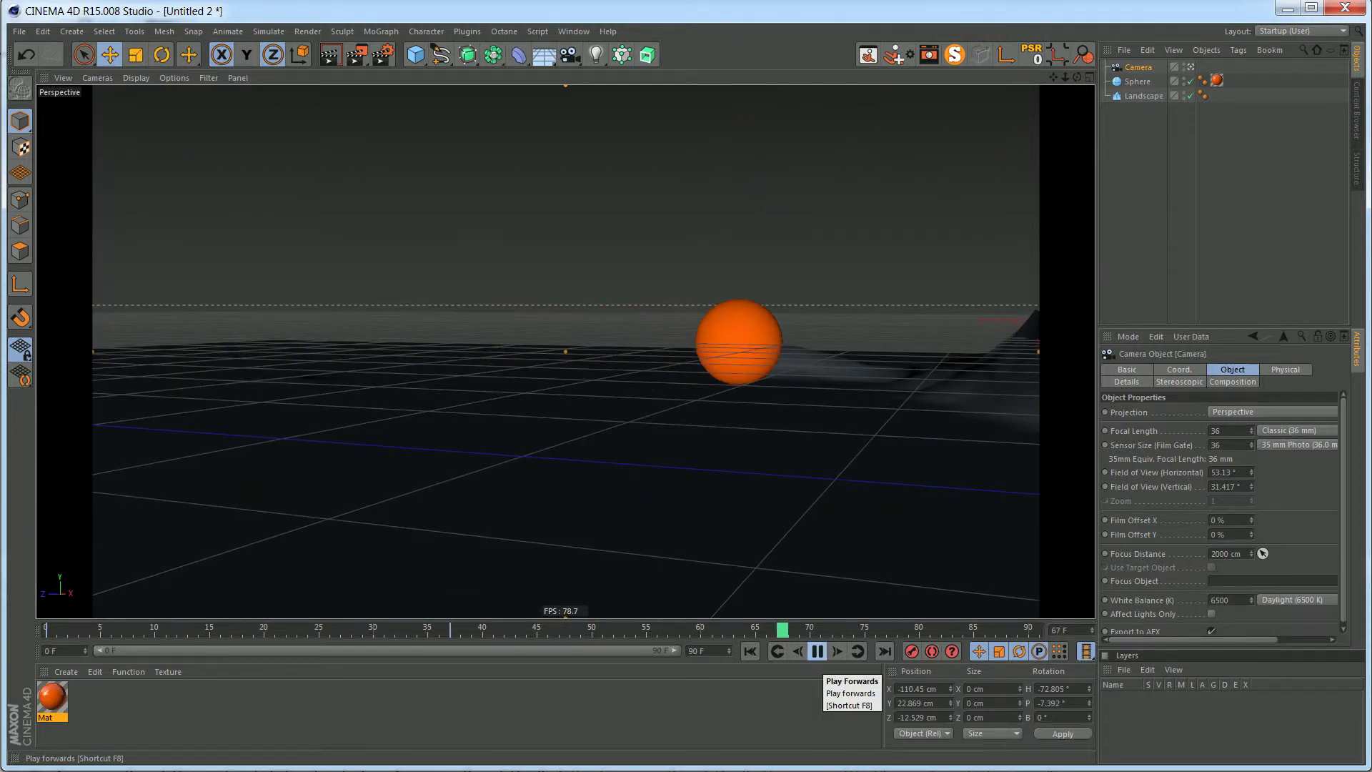
click(817, 651)
At frame 90, bring the camera close to the sphere with the mountain slope behind it and record a keyframe.
drag(970, 629, 989, 628)
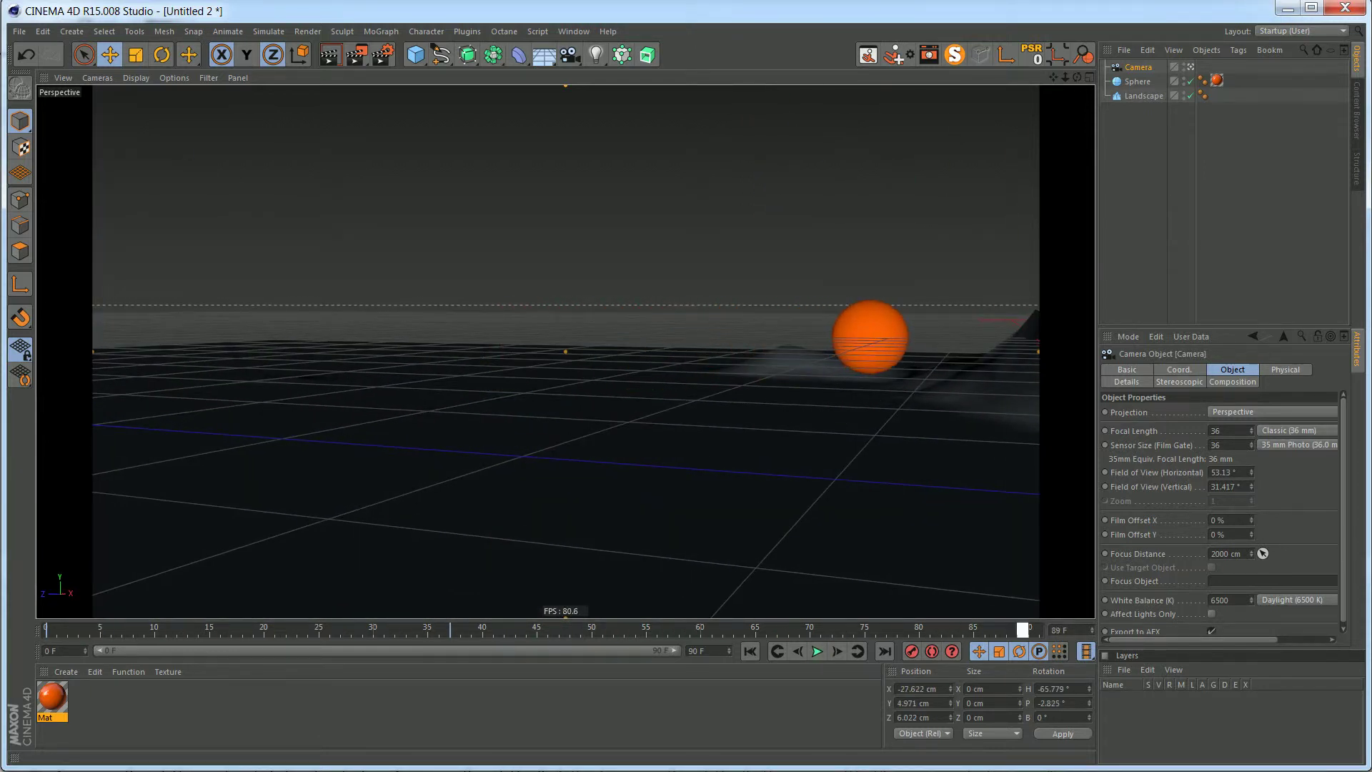
alt+middle_drag(805, 321, 565, 351)
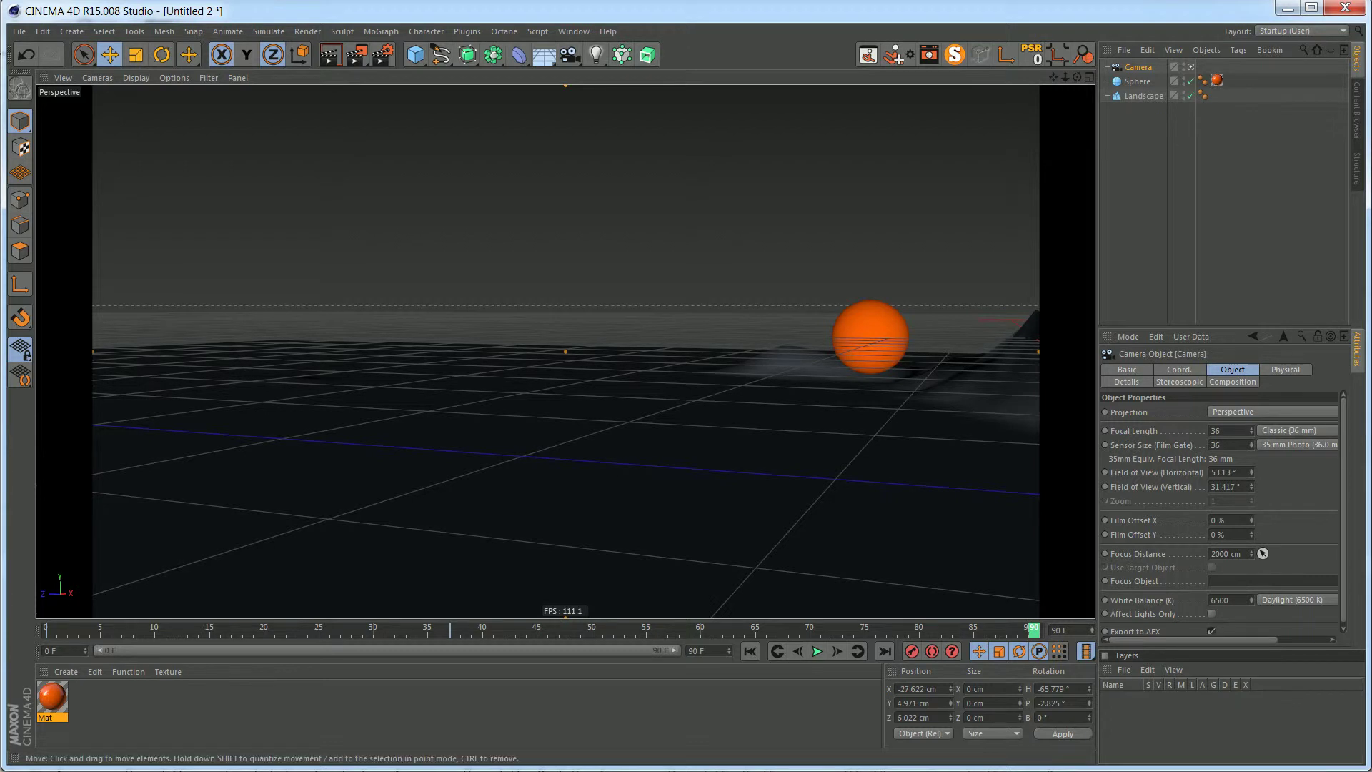
alt+right_drag(658, 367, 774, 419)
alt+drag(774, 420, 851, 425)
mouse_move(850, 425)
alt+middle_down()
mouse_move(861, 418)
mouse_move(825, 418)
alt+middle_up()
alt+right_drag(817, 395, 868, 397)
alt+drag(730, 407, 747, 397)
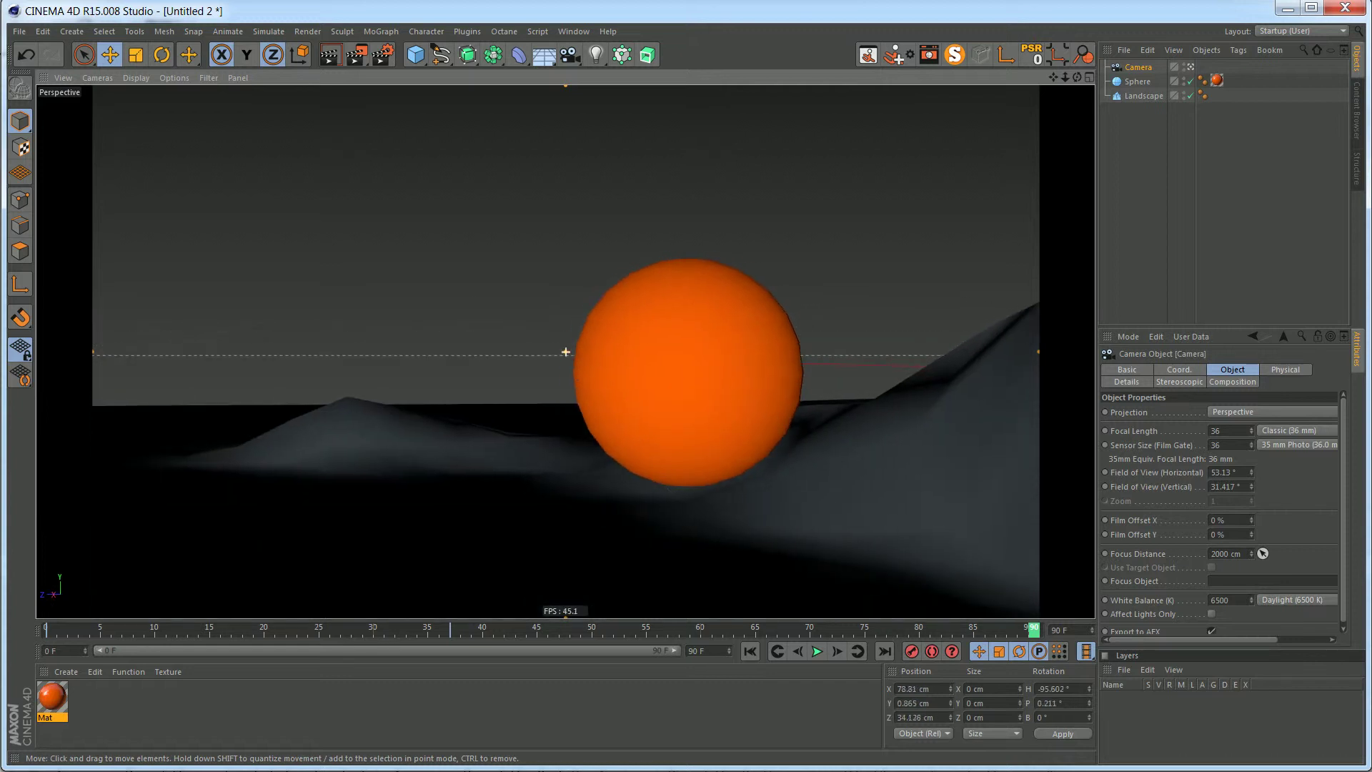
alt+middle_drag(623, 422, 675, 417)
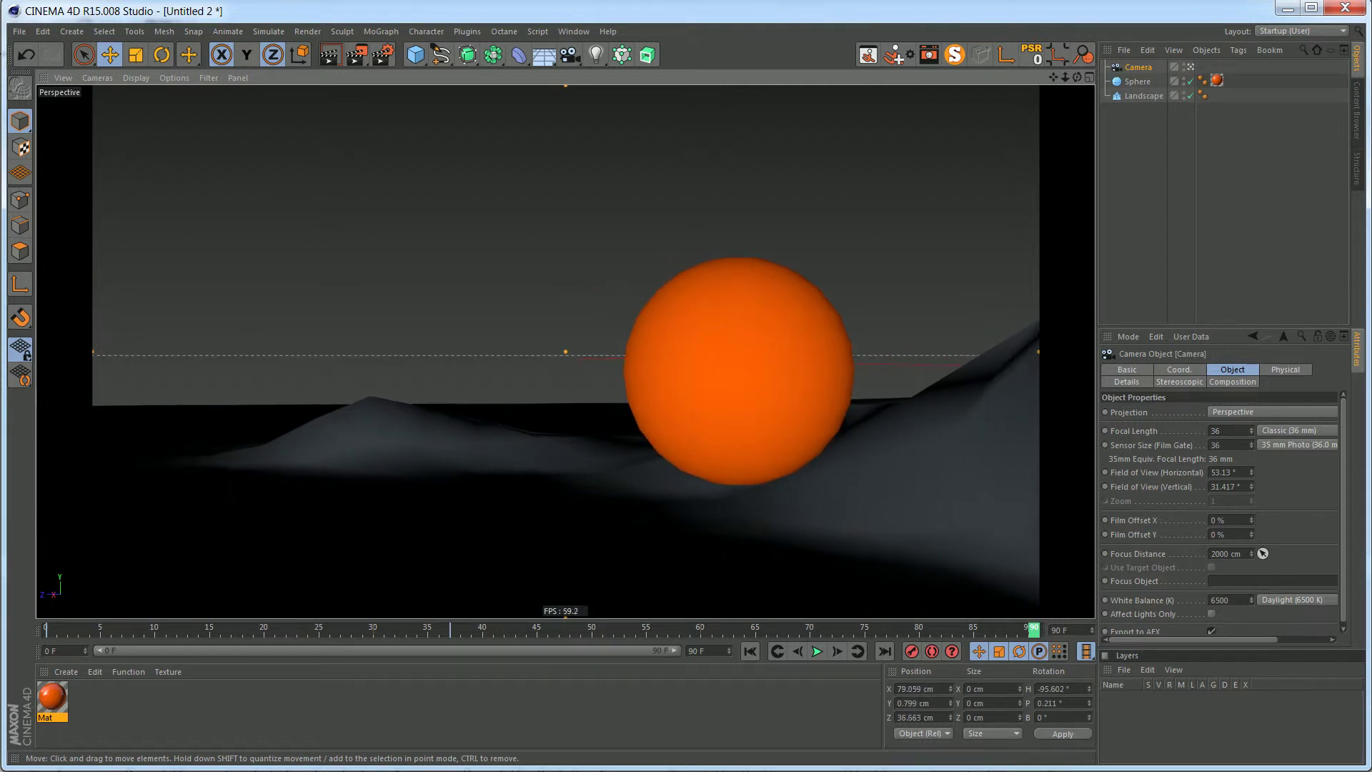
alt+right_drag(675, 418, 688, 417)
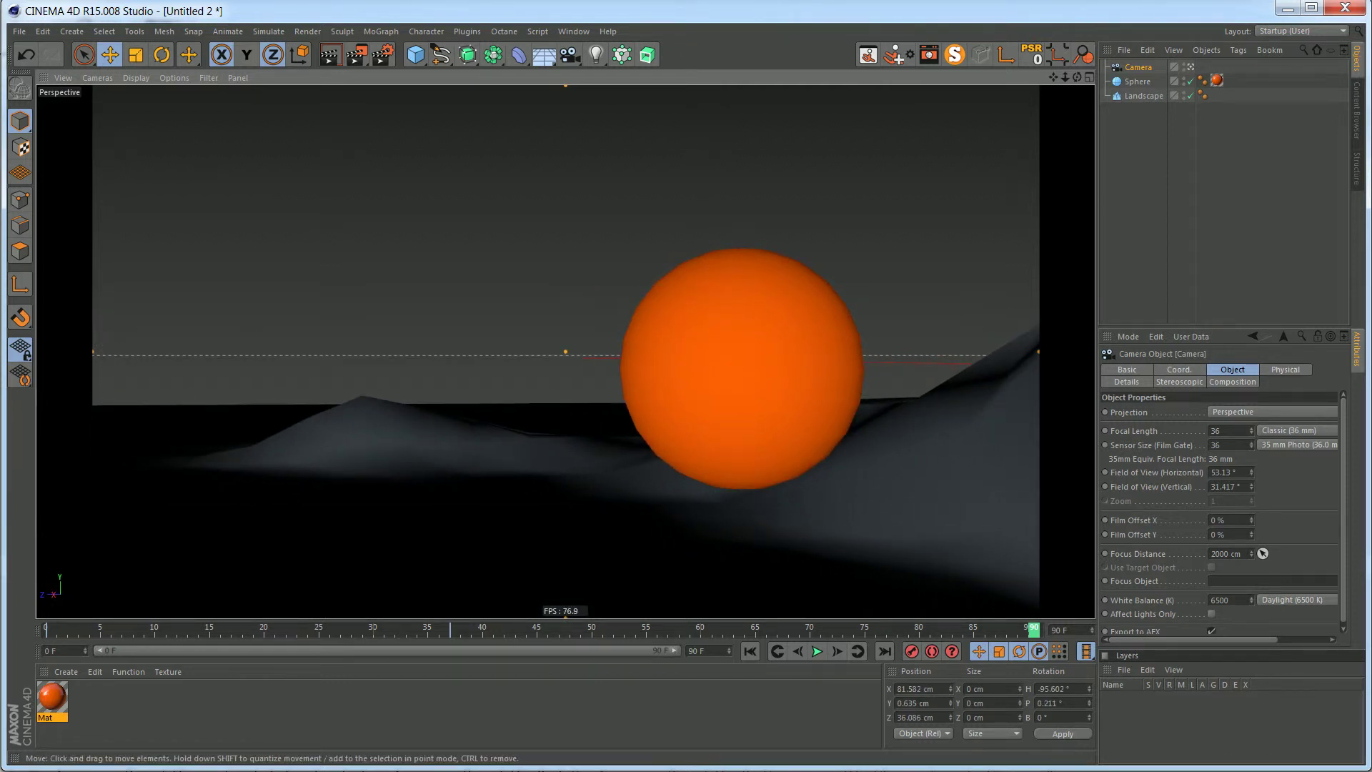
alt+middle_drag(822, 572, 833, 551)
alt+drag(833, 551, 826, 554)
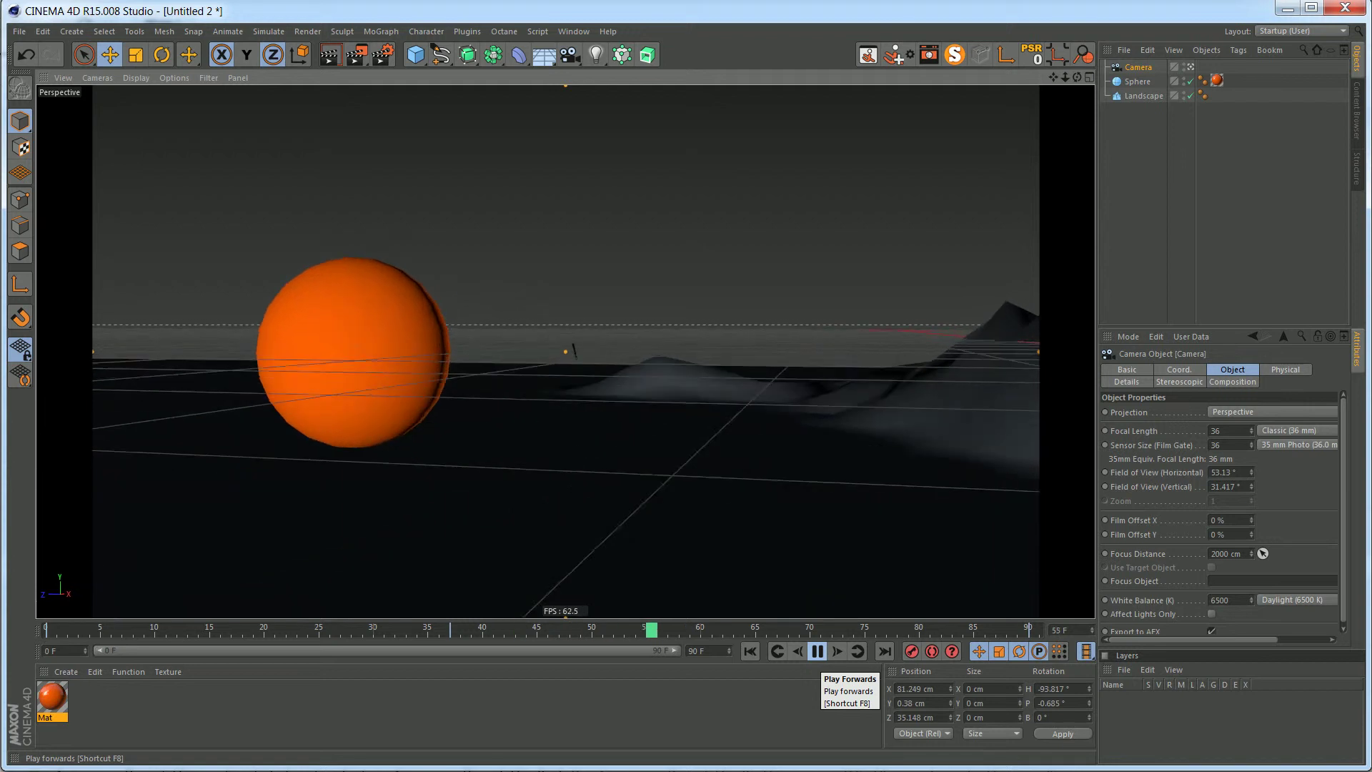
Stop the playback and leave the camera view to inspect the camera and sphere above the landscape.
click(817, 651)
click(1190, 67)
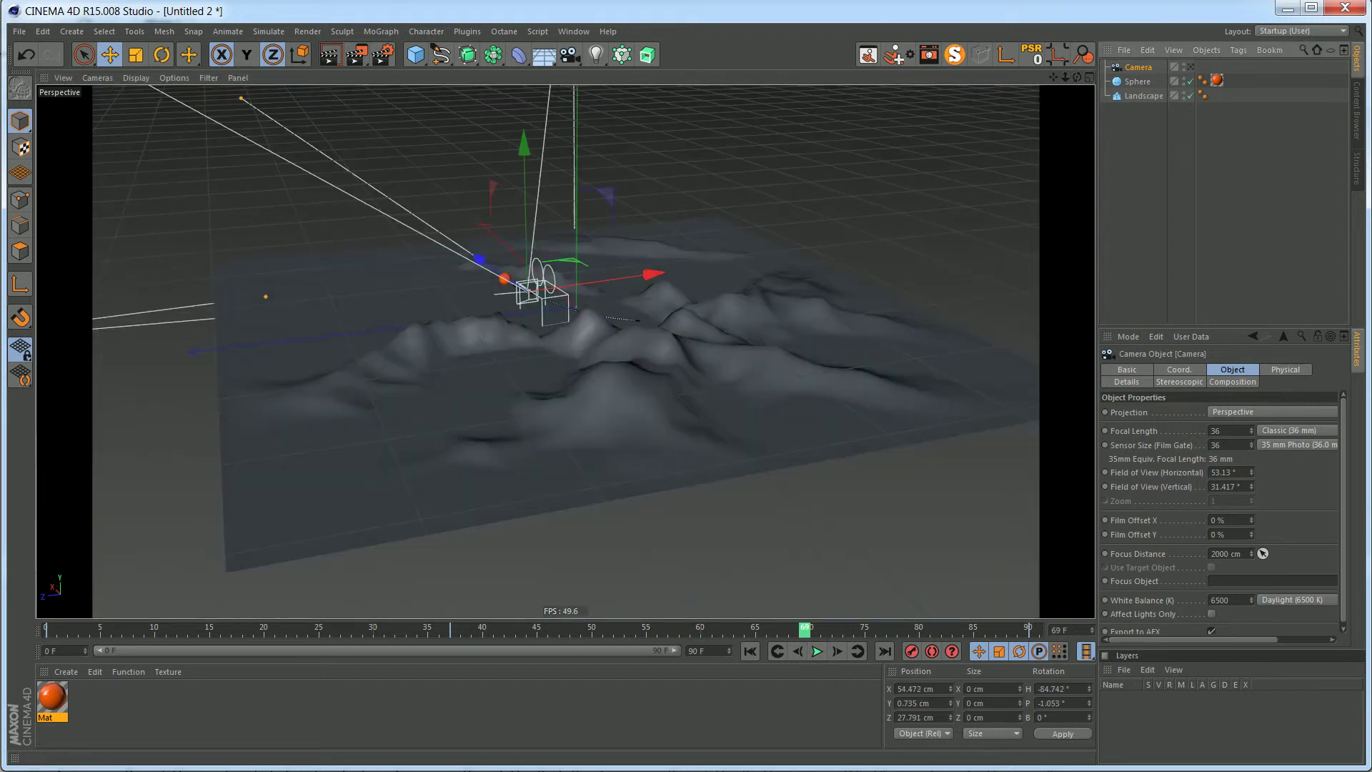
alt+drag(675, 314, 679, 364)
alt+right_drag(500, 285, 560, 257)
alt+drag(560, 257, 602, 380)
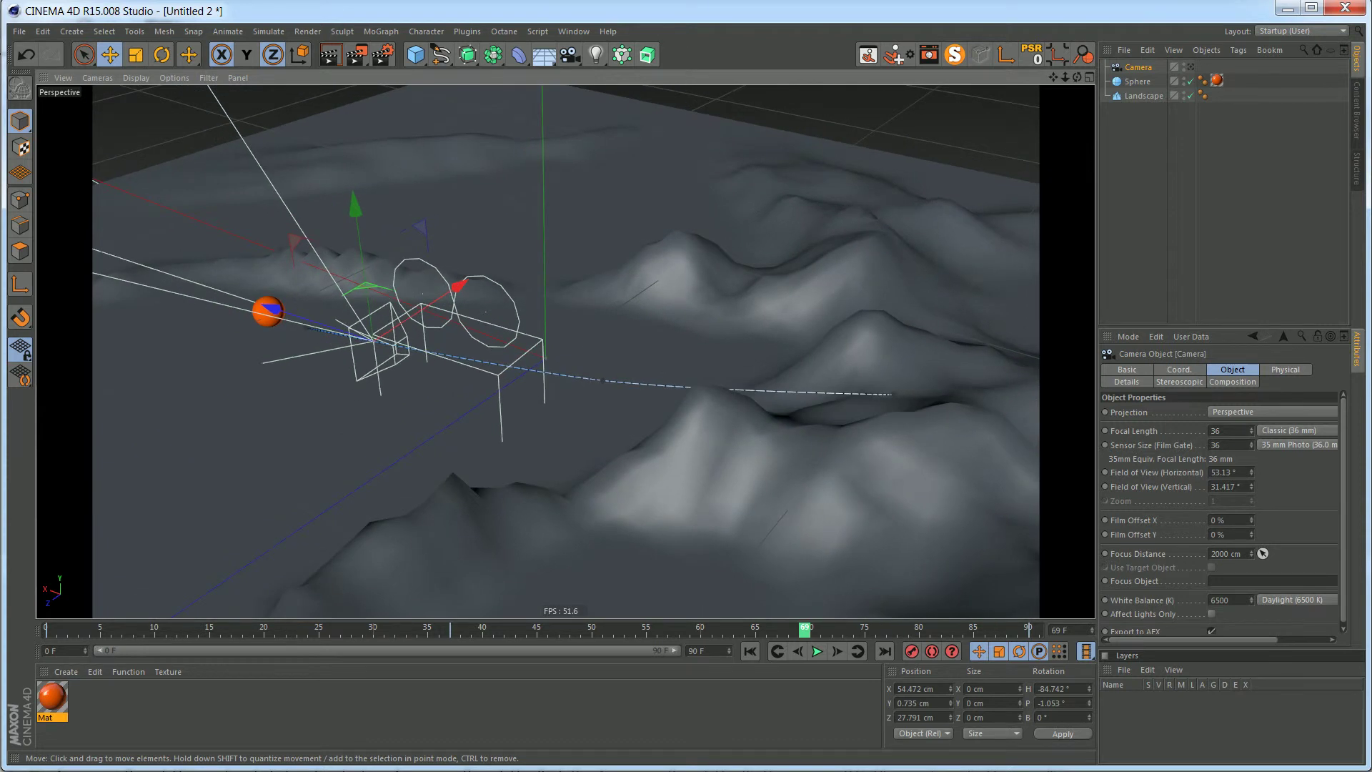
Compare the sphere's motion path with the camera's, and examine the camera's path up close.
click(267, 310)
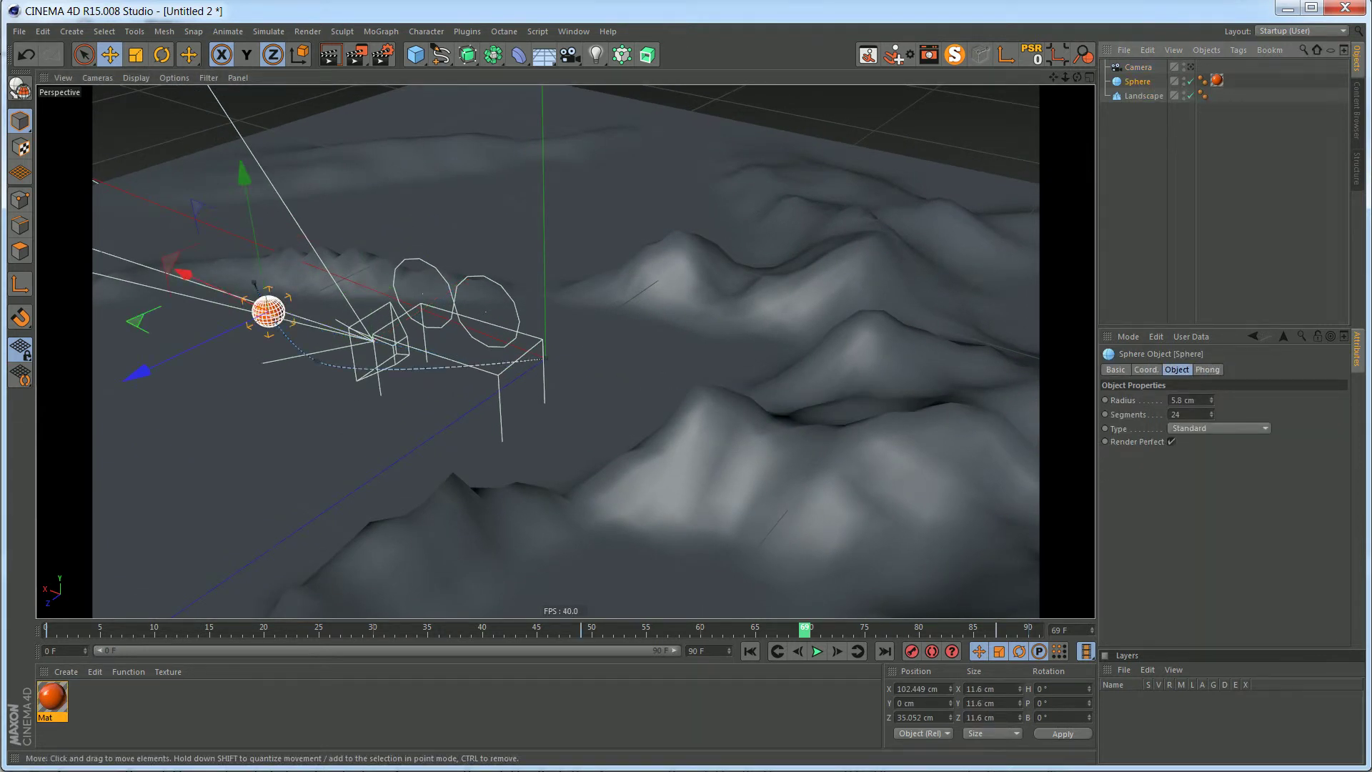
click(1138, 67)
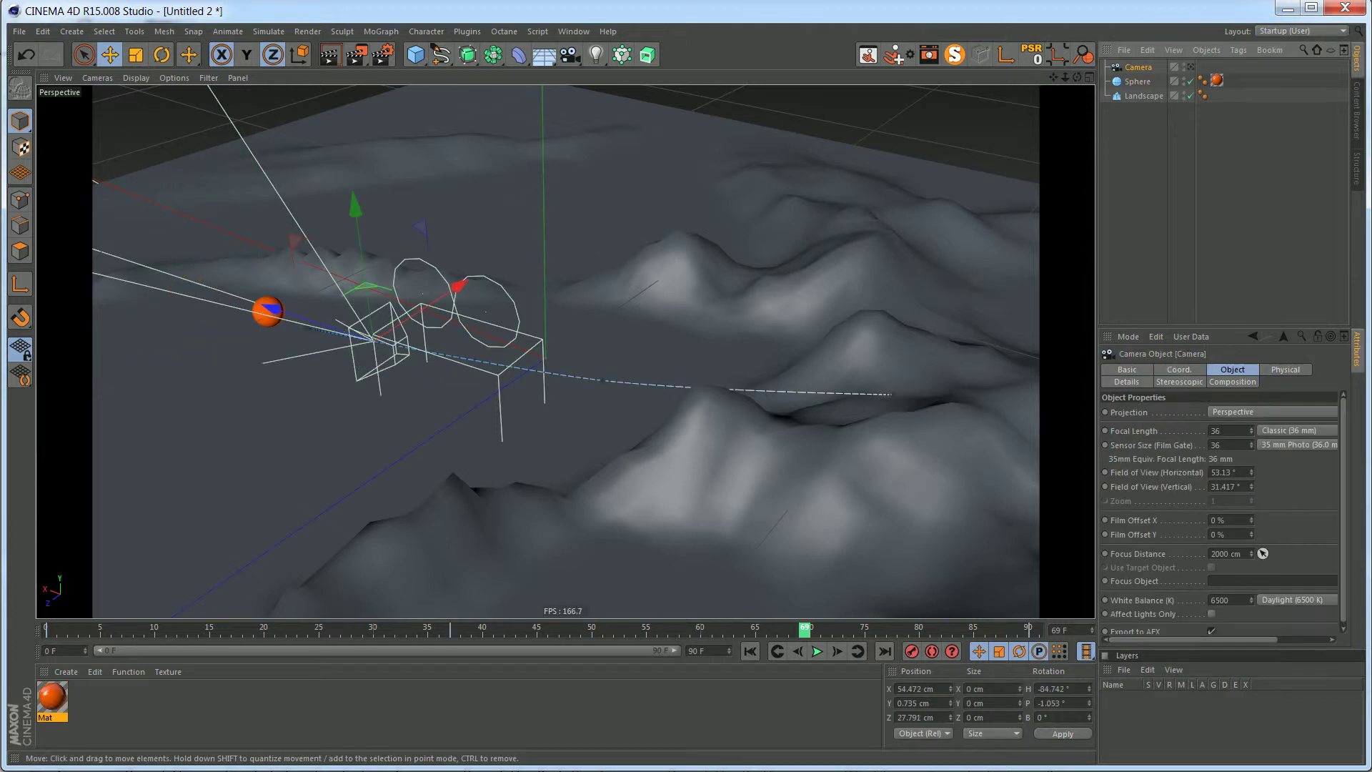
scroll(616, 377, up, 5)
scroll(584, 383, up, 3)
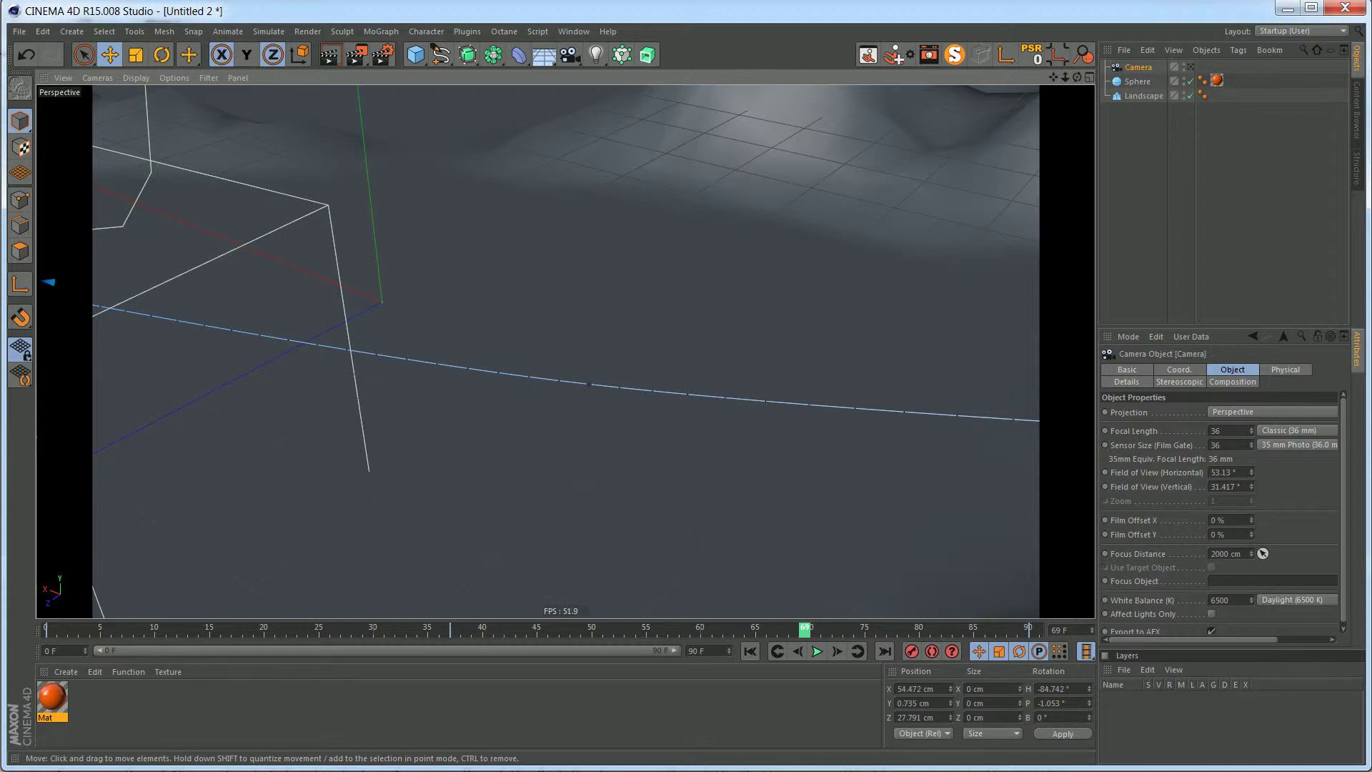
Examine the camera's motion path and the sphere from outside over several frames, and play the animation through the camera.
click(499, 629)
drag(499, 630, 455, 629)
drag(584, 253, 584, 275)
alt+right_drag(675, 433, 604, 433)
mouse_move(455, 630)
mouse_down()
mouse_move(389, 629)
mouse_move(477, 630)
mouse_up()
alt+right_drag(680, 539, 601, 539)
alt+drag(679, 538, 621, 493)
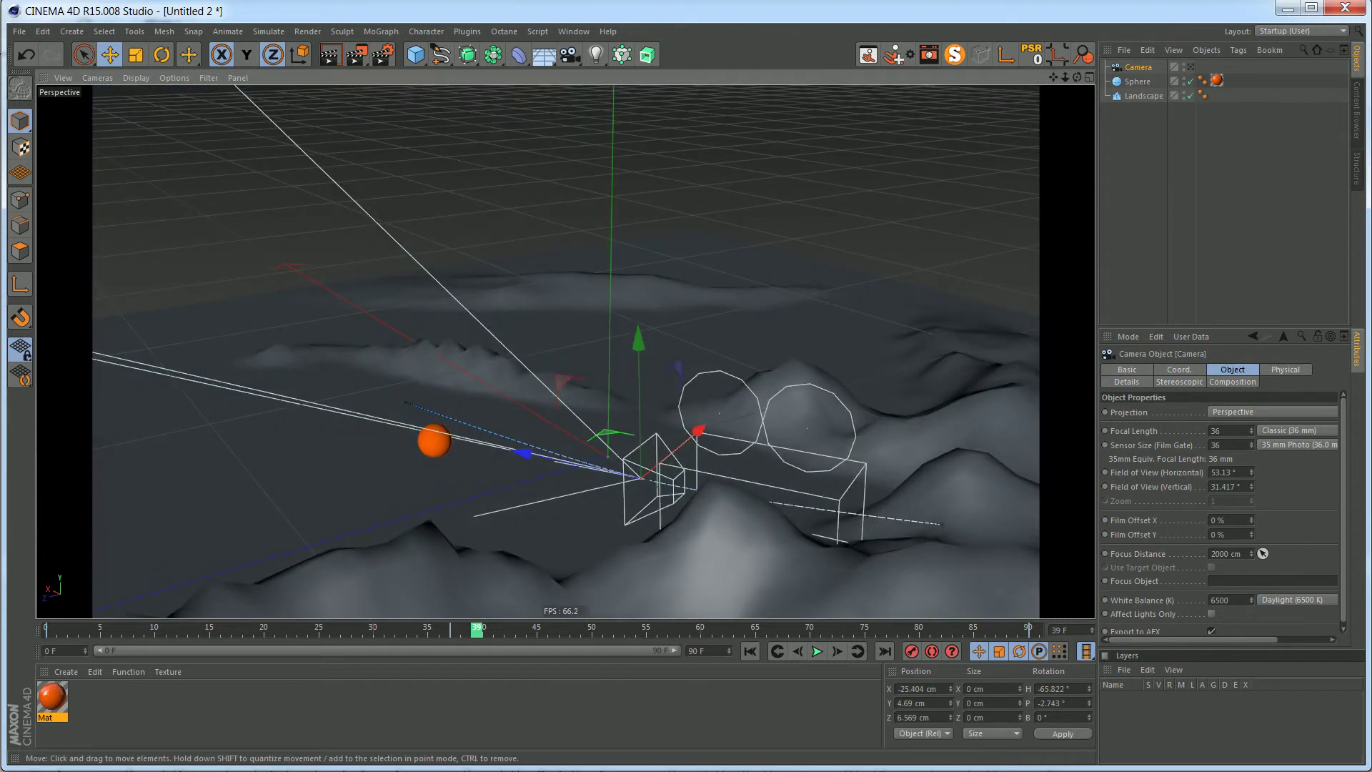
alt+middle_drag(679, 501, 500, 438)
alt+drag(572, 457, 415, 501)
drag(476, 630, 280, 629)
alt+drag(603, 481, 482, 489)
drag(65, 630, 149, 630)
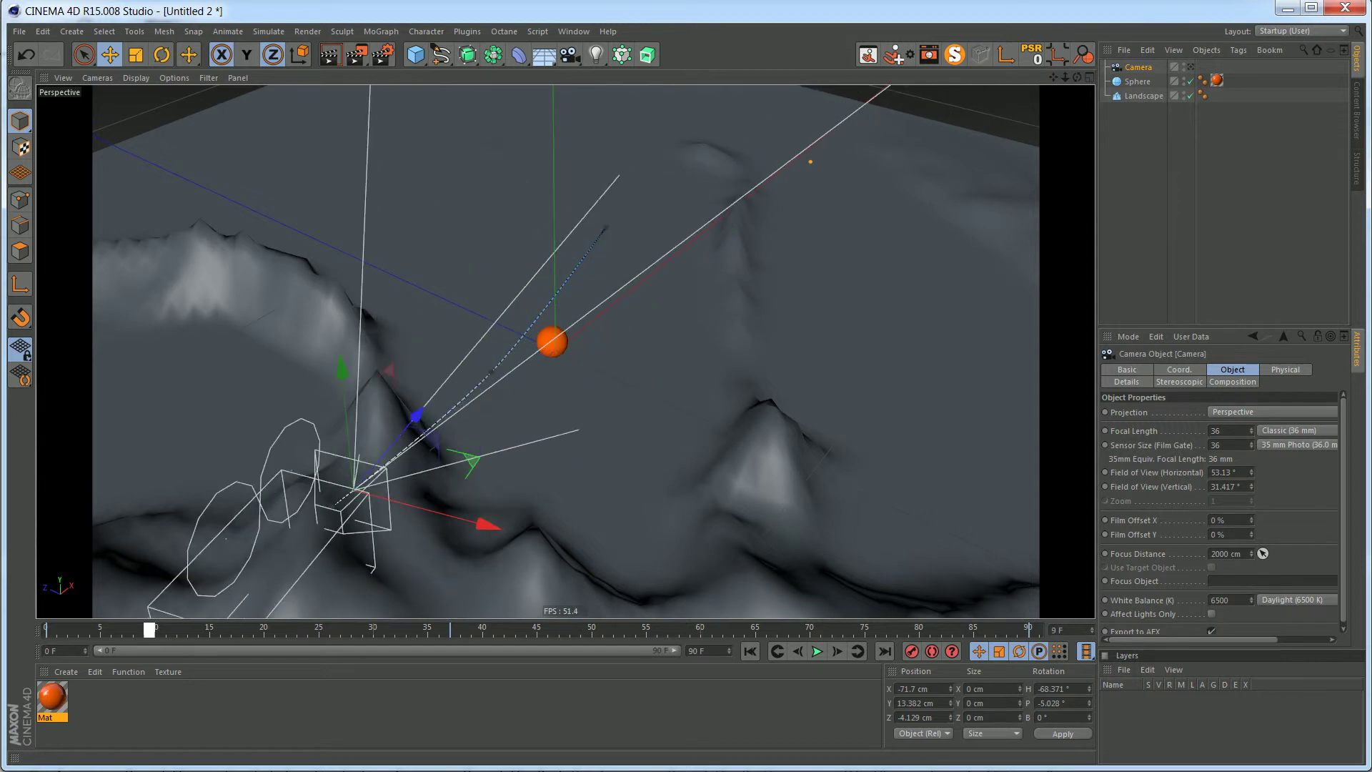
click(1190, 67)
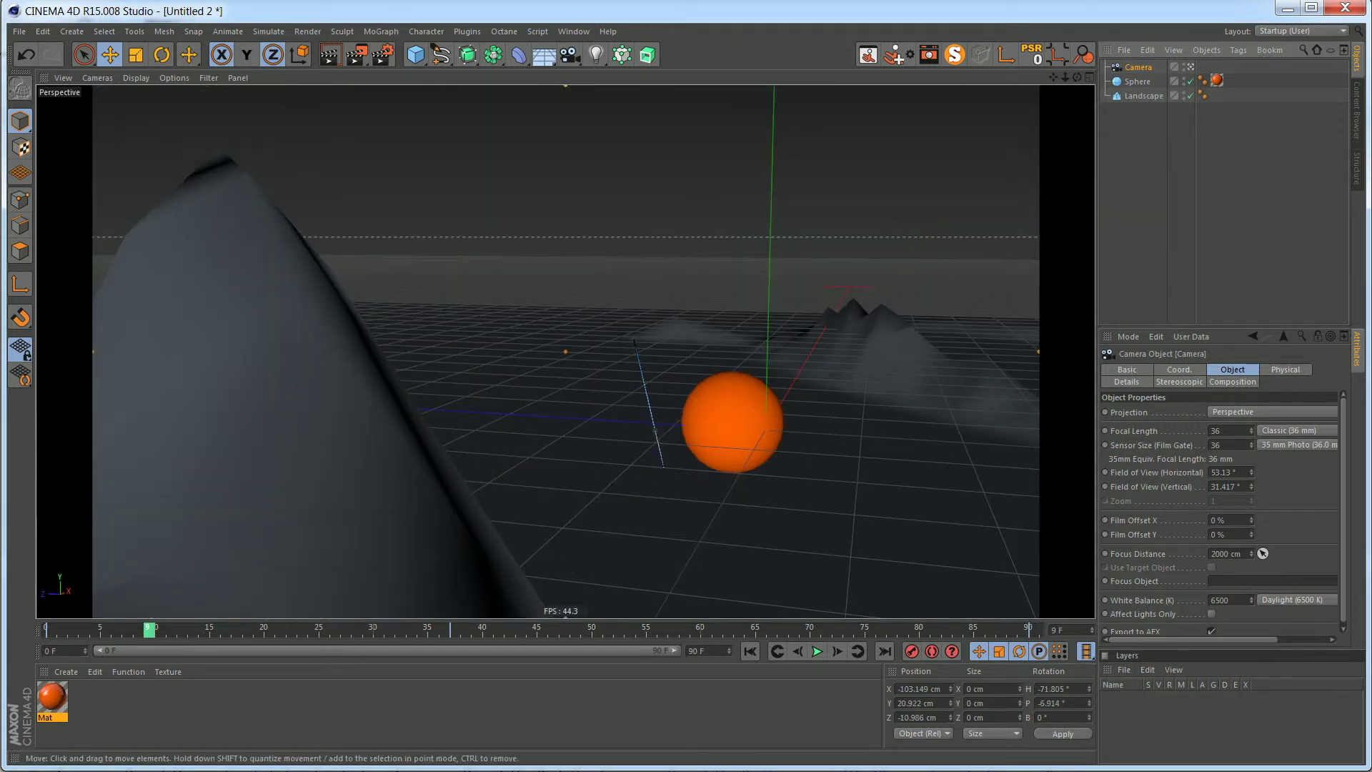
key(F8)
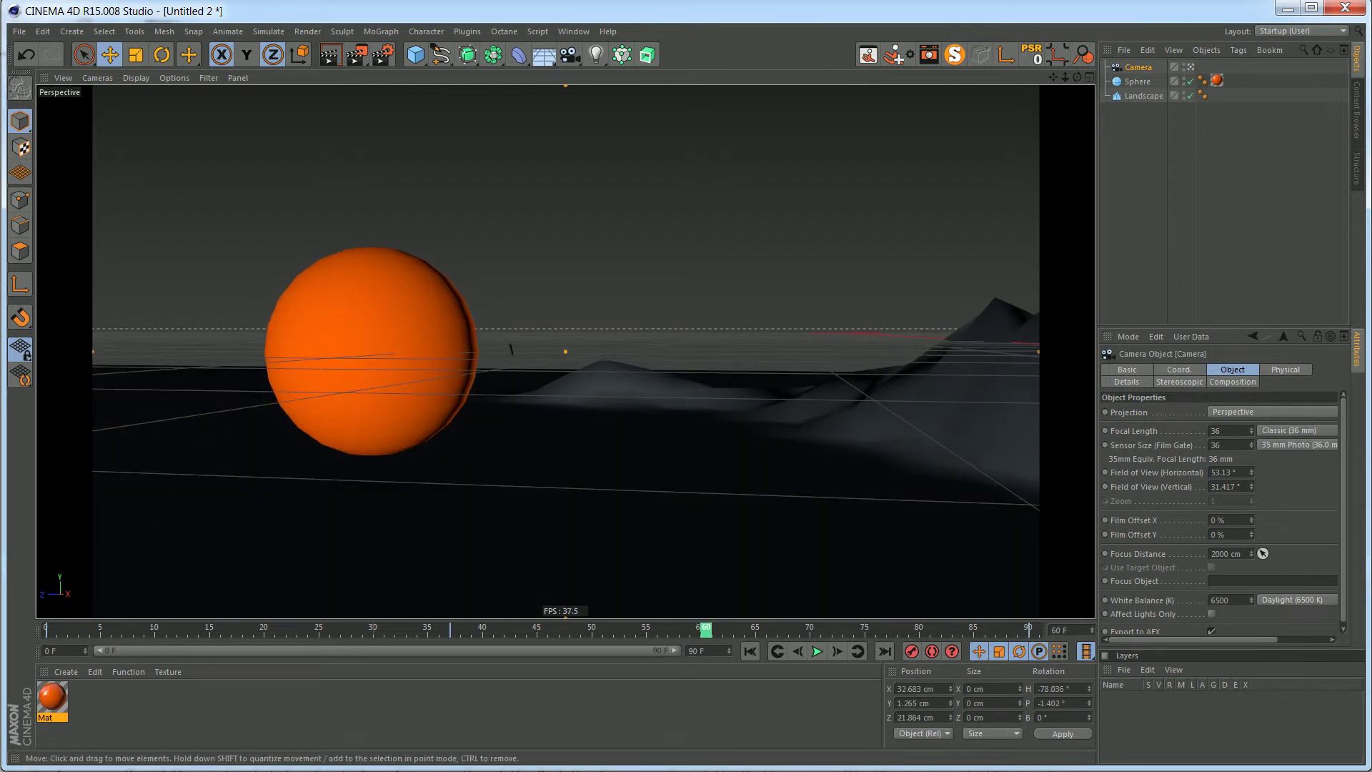
click(373, 348)
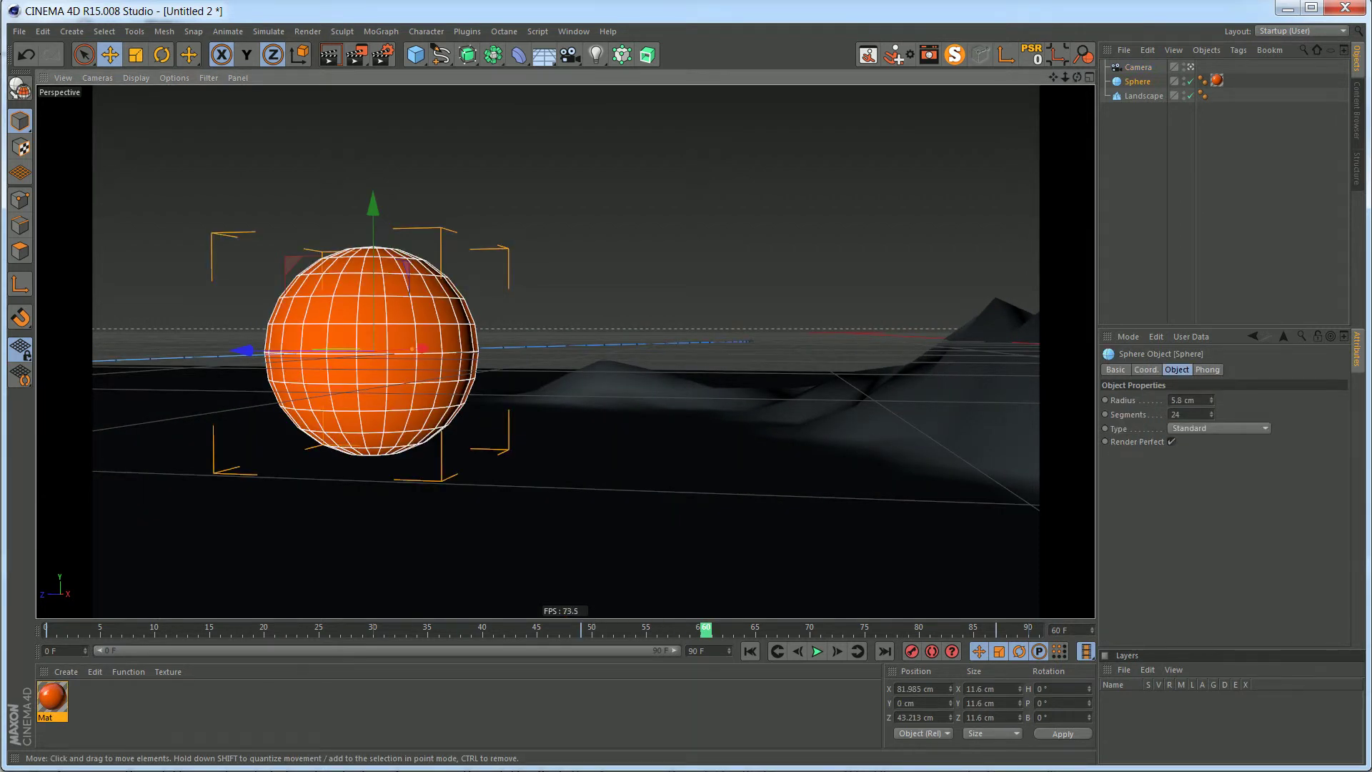
drag(291, 263, 341, 184)
key(ctrl+z)
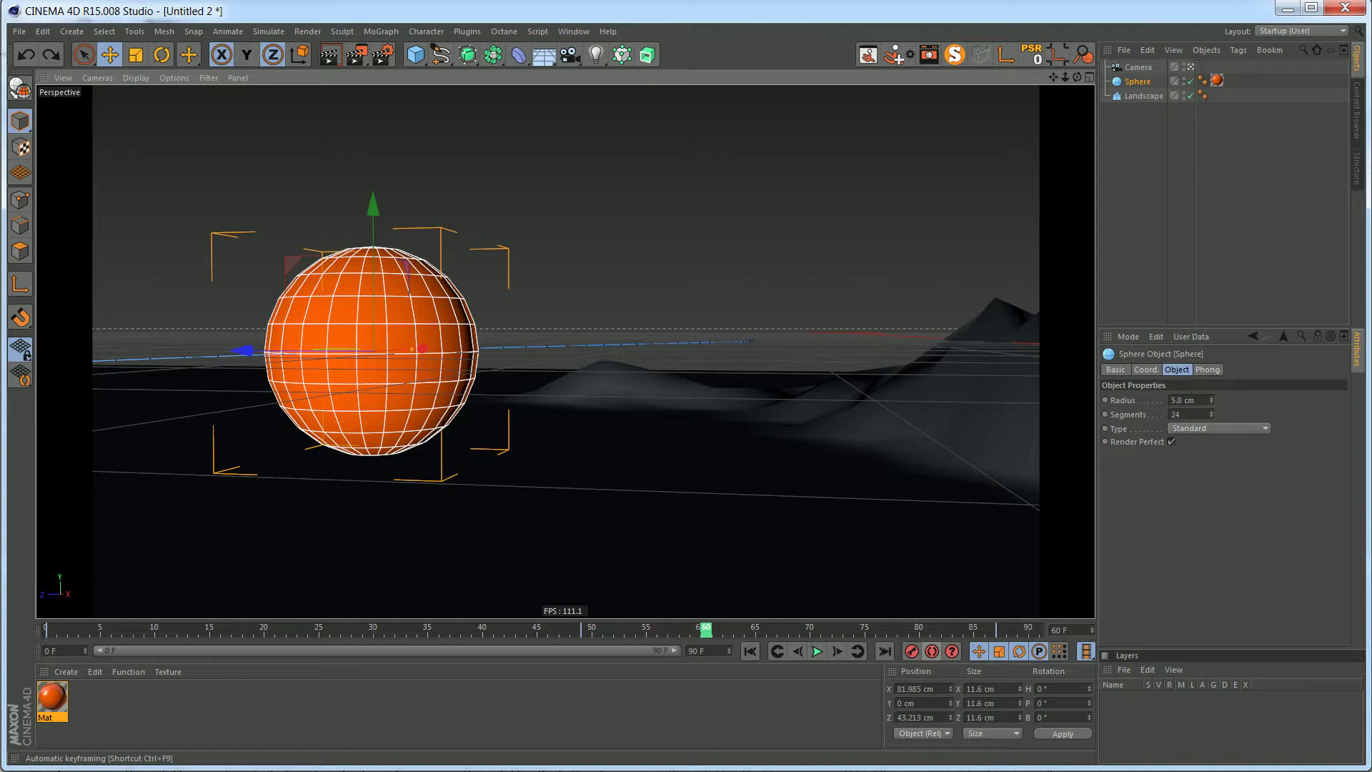
Turn on automatic keyframing, select the camera and orbit it around the sphere at frame 63 to record a keyframe.
click(932, 651)
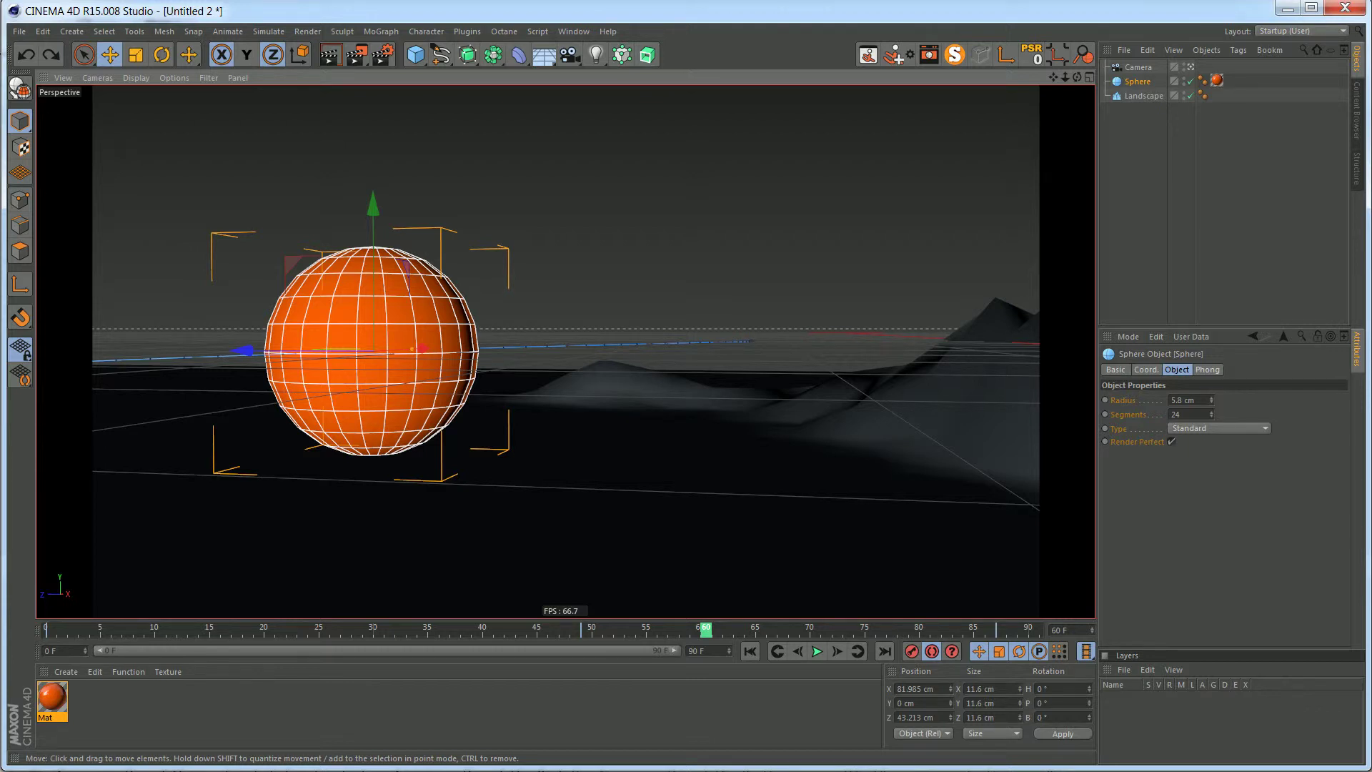
click(1138, 67)
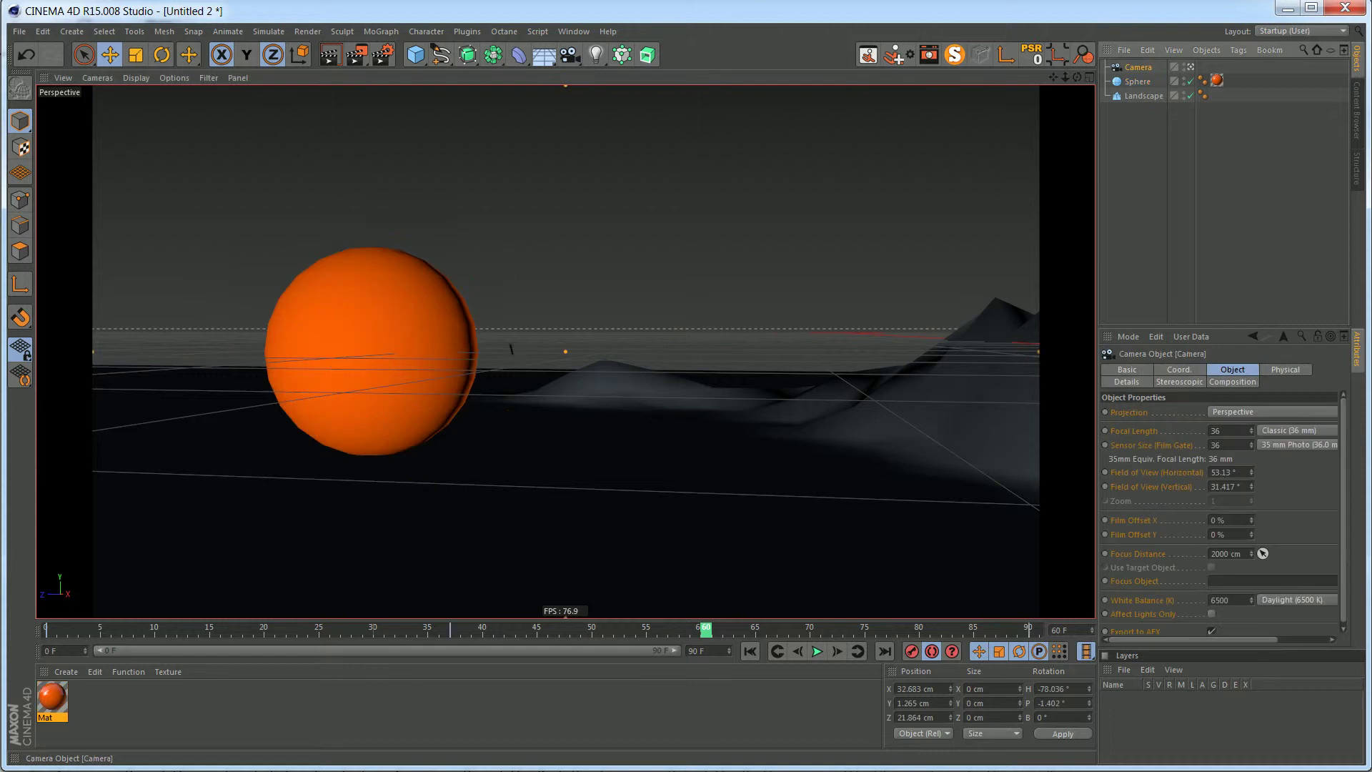
drag(706, 630, 739, 630)
alt+drag(743, 497, 704, 511)
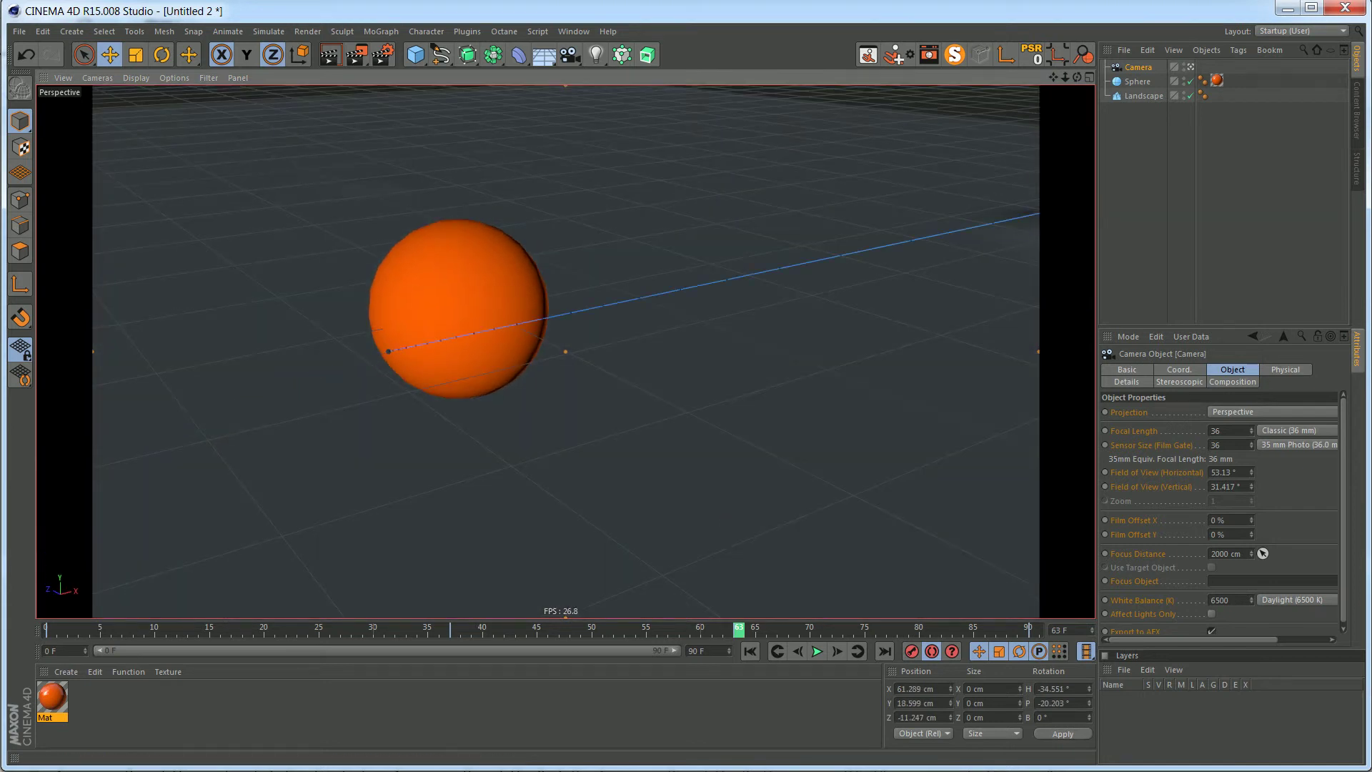
mouse_move(739, 630)
mouse_down()
mouse_move(692, 629)
mouse_move(739, 630)
mouse_up()
alt+drag(608, 552, 595, 519)
Adjust the camera's framing at frame 0 and its distance from the sphere at frame 90, recording the changes automatically.
drag(737, 630, 50, 630)
alt+drag(635, 485, 635, 485)
drag(51, 630, 95, 630)
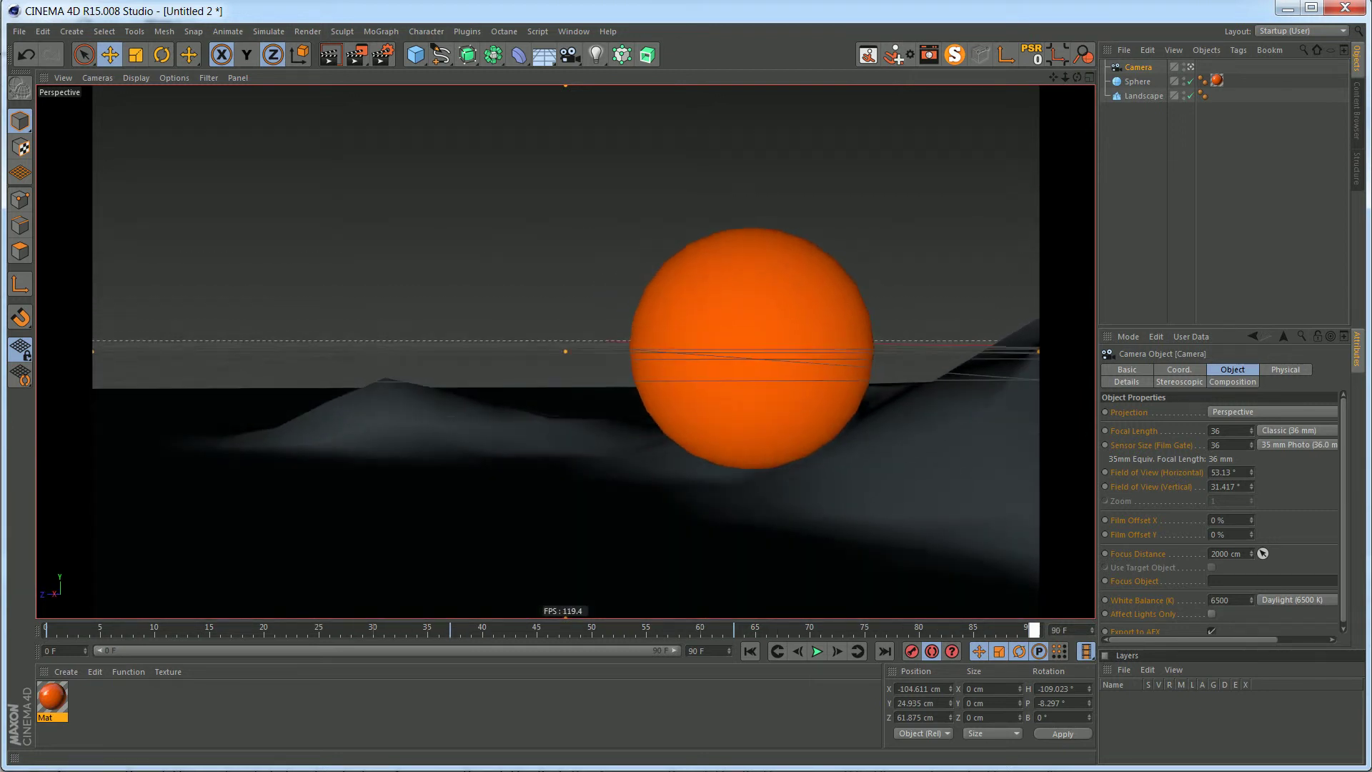
drag(1033, 629, 1034, 630)
alt+right_drag(917, 488, 868, 488)
Scrub back and forth through the timeline to review the camera's adjusted move around the sphere.
drag(1033, 629, 914, 630)
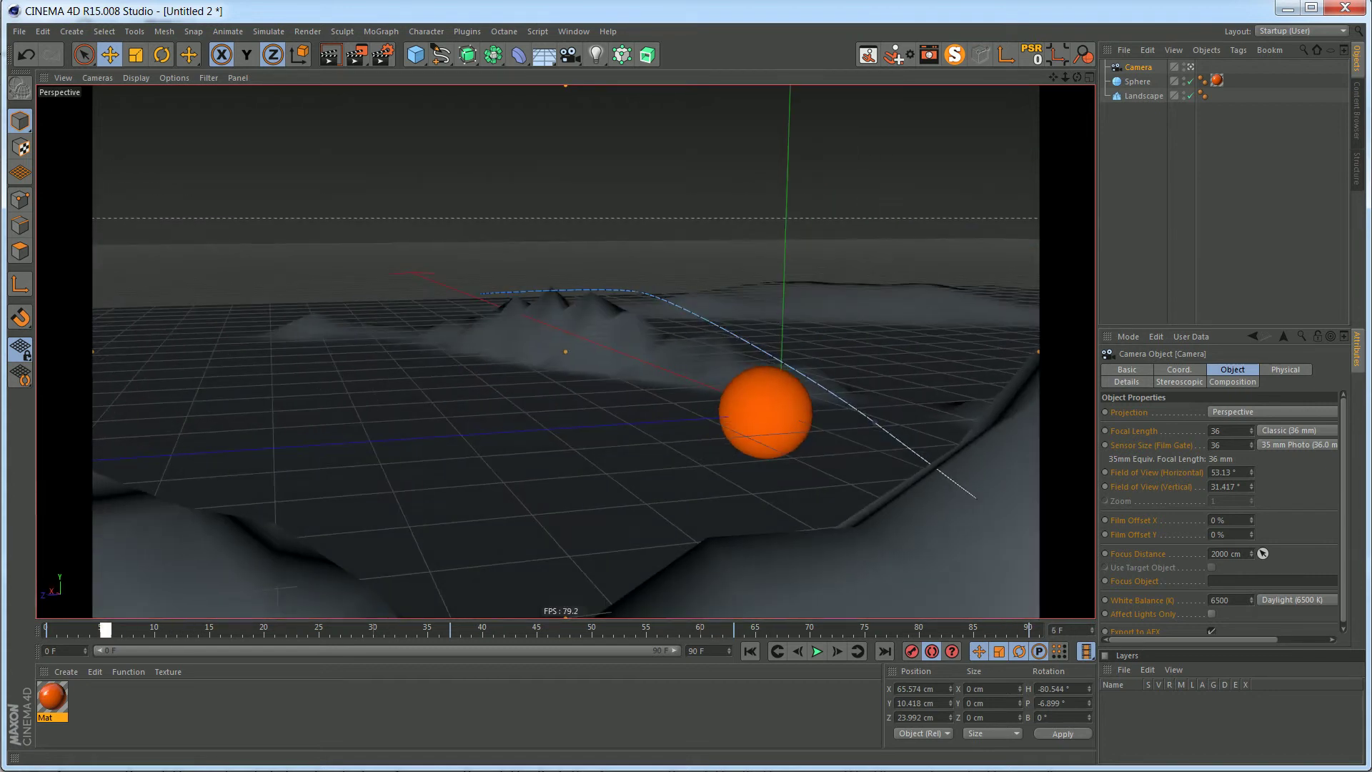
drag(599, 630, 883, 629)
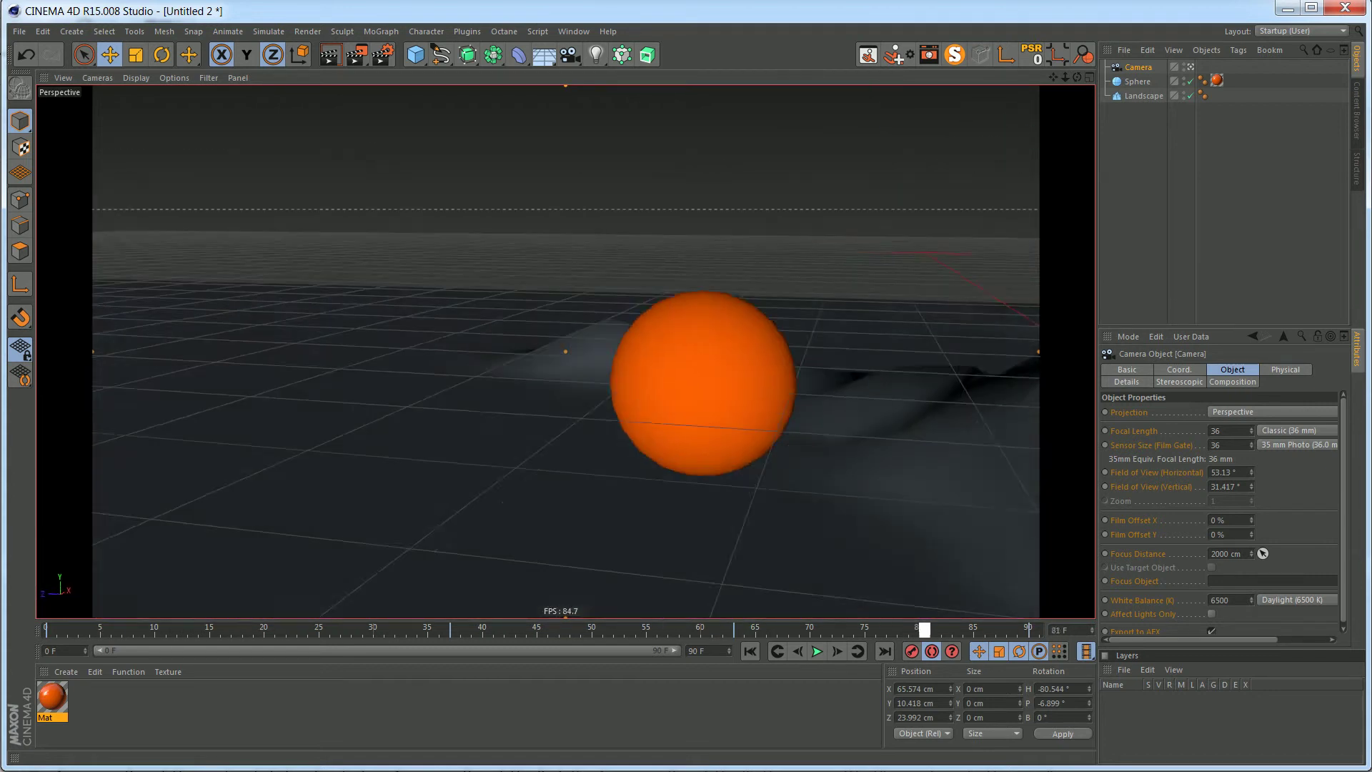
drag(1023, 630, 772, 630)
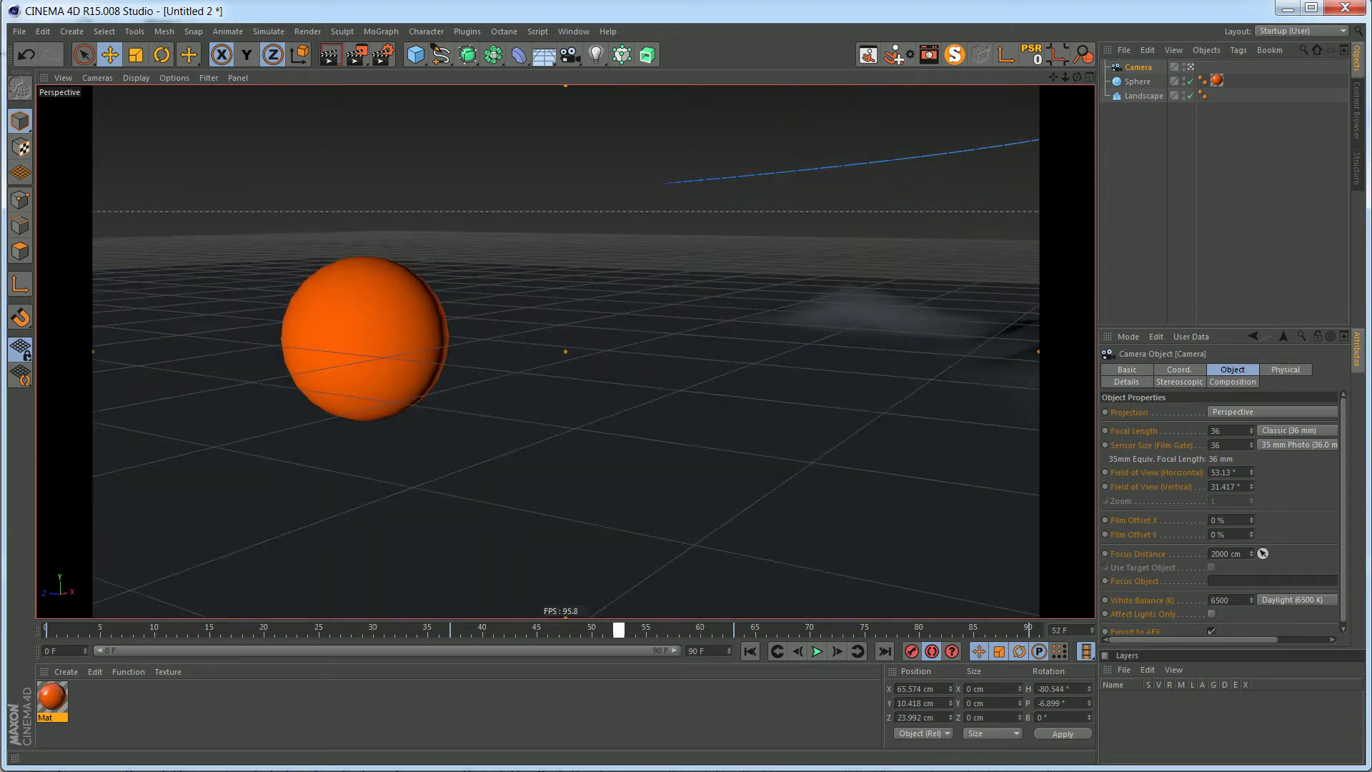
drag(619, 630, 847, 630)
drag(1023, 630, 445, 629)
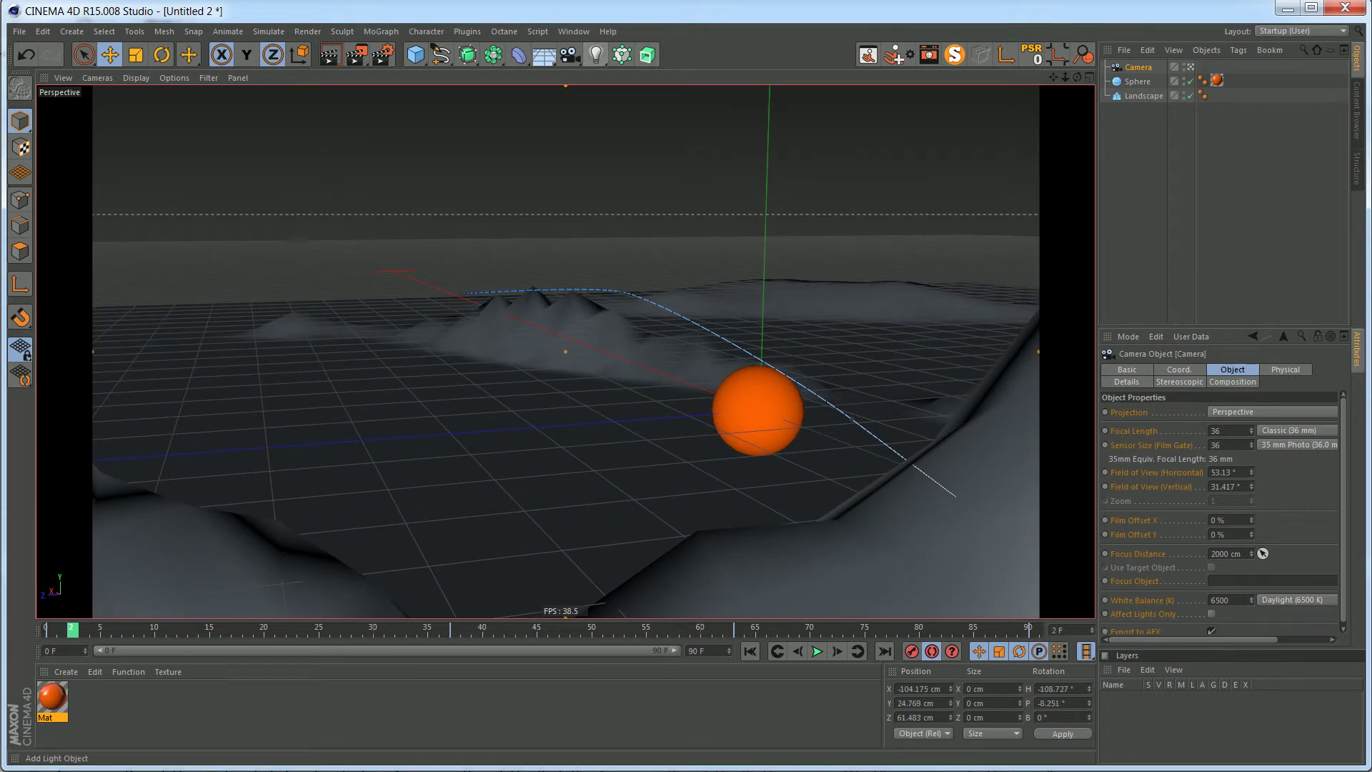
Add a Target Camera, make it the active view and go to frame 0.
click(571, 55)
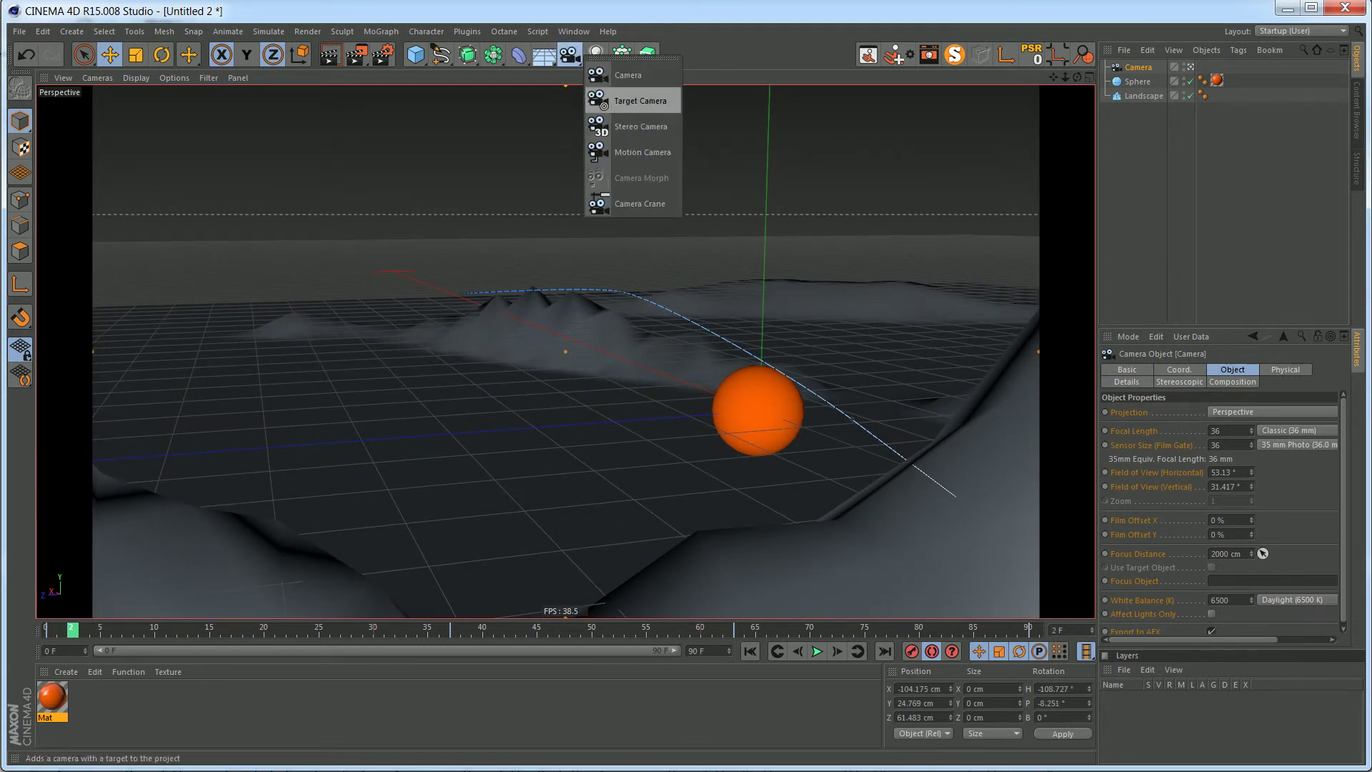
click(638, 102)
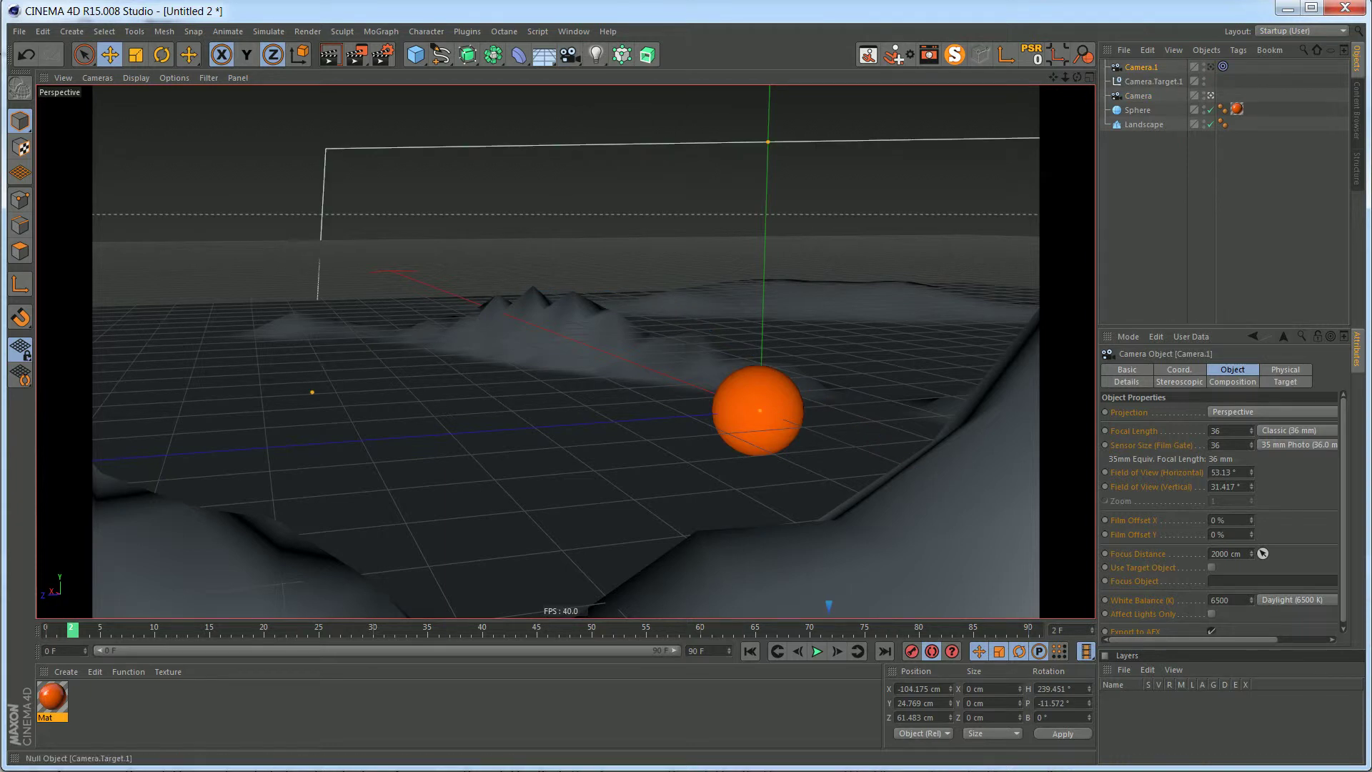
click(1153, 81)
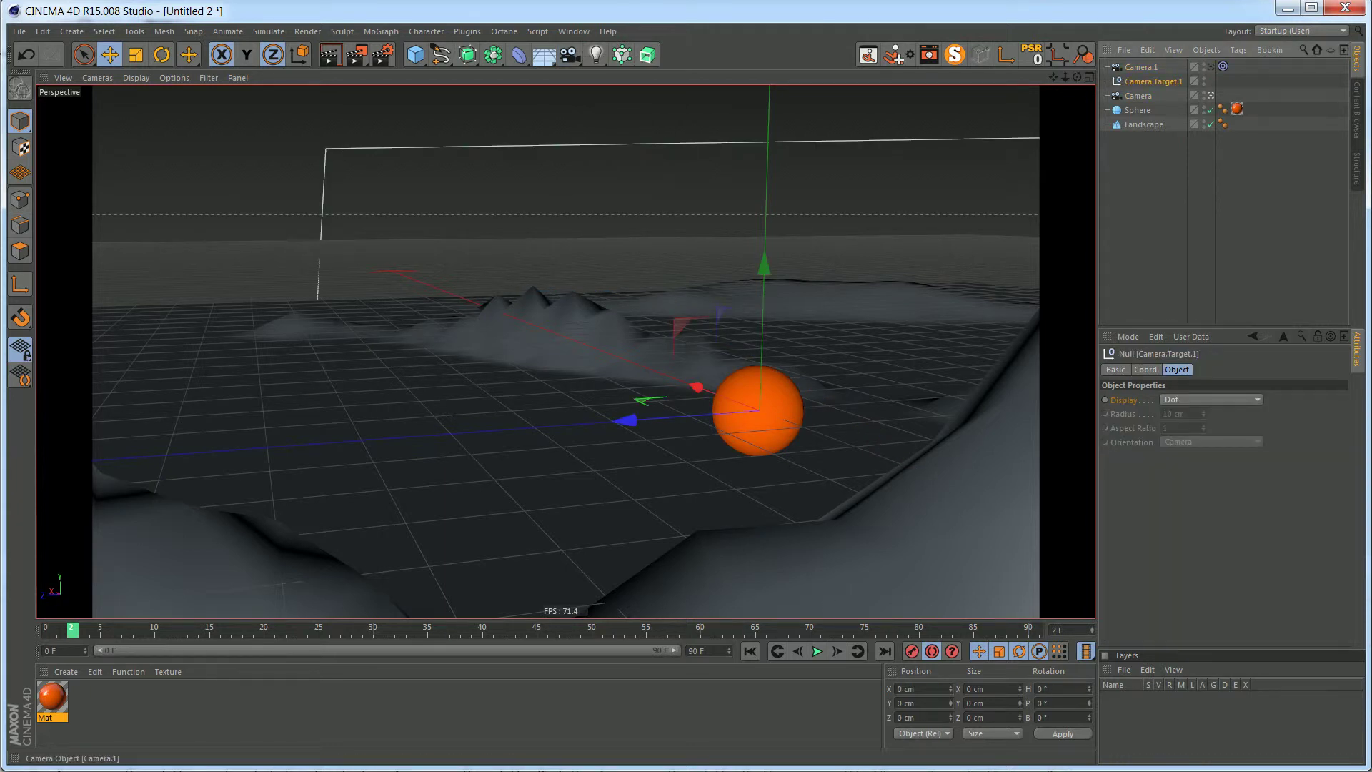
click(1141, 67)
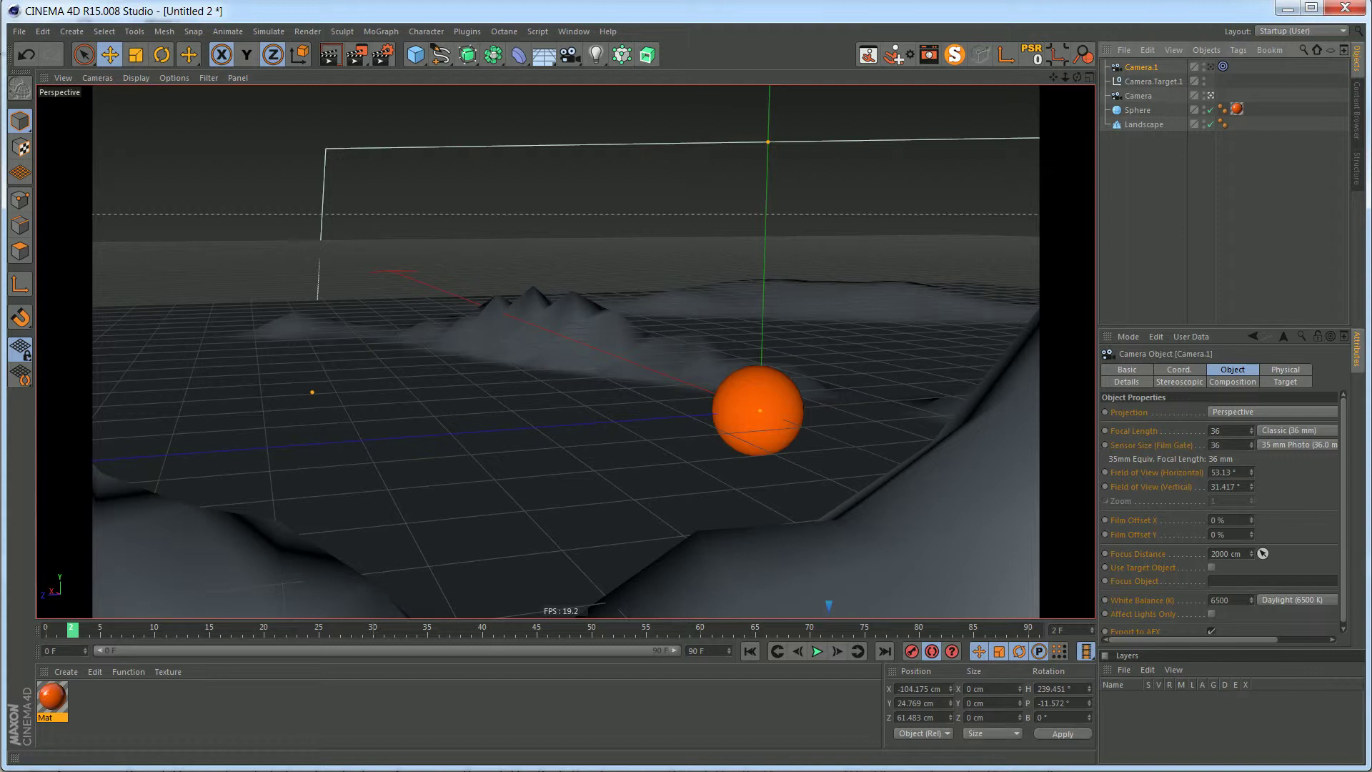
click(1210, 67)
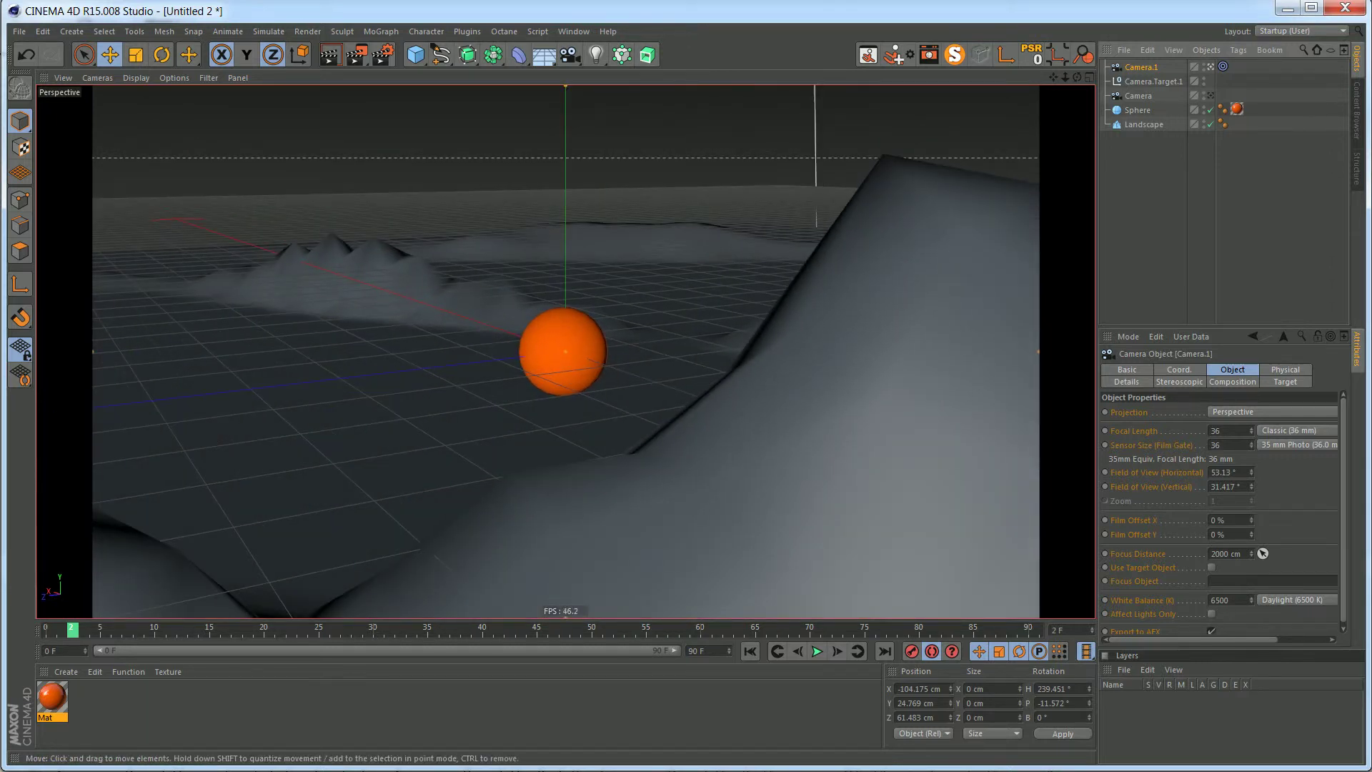
mouse_move(73, 630)
mouse_down()
mouse_move(334, 630)
mouse_move(50, 629)
mouse_up()
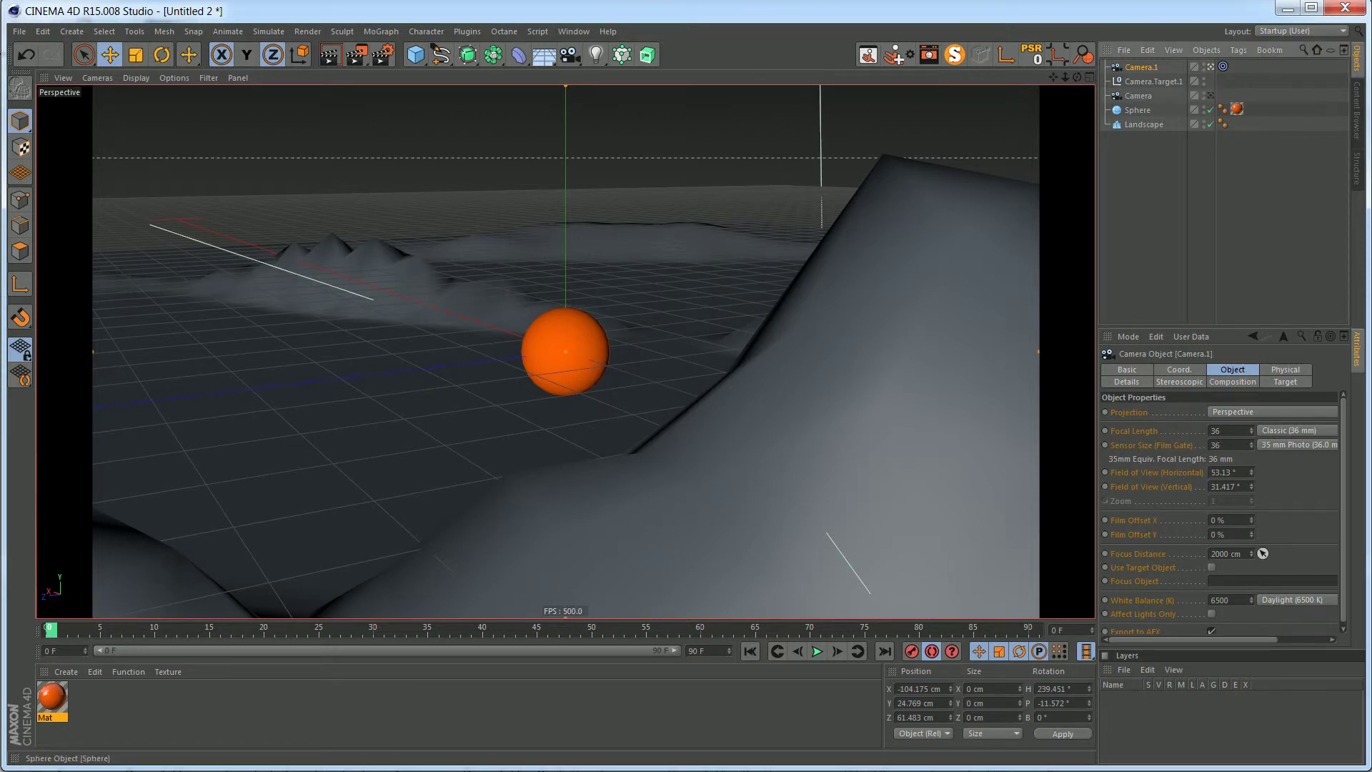
Examine the target camera's Target tag and its target null, and scrub to frame 35 to see the sphere's movement.
click(1152, 81)
click(1141, 67)
click(1223, 66)
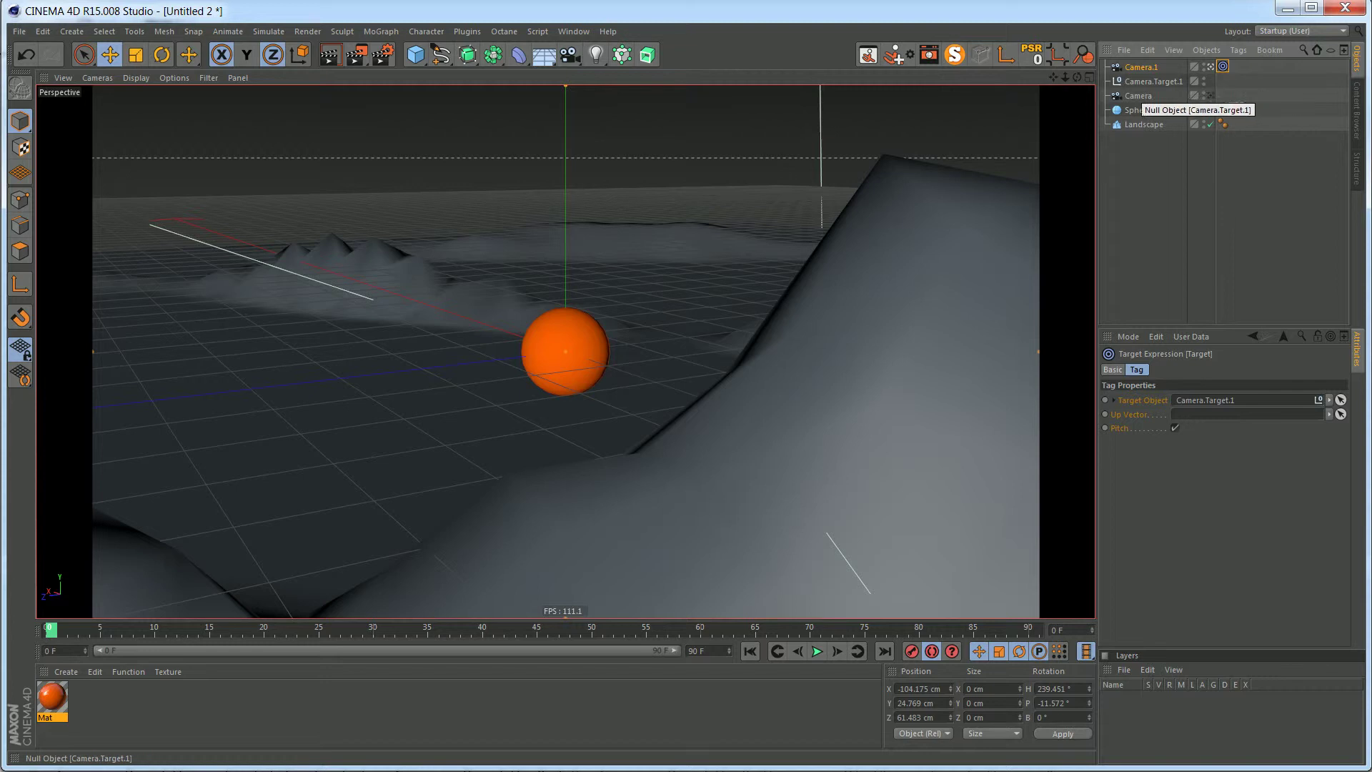
click(1149, 81)
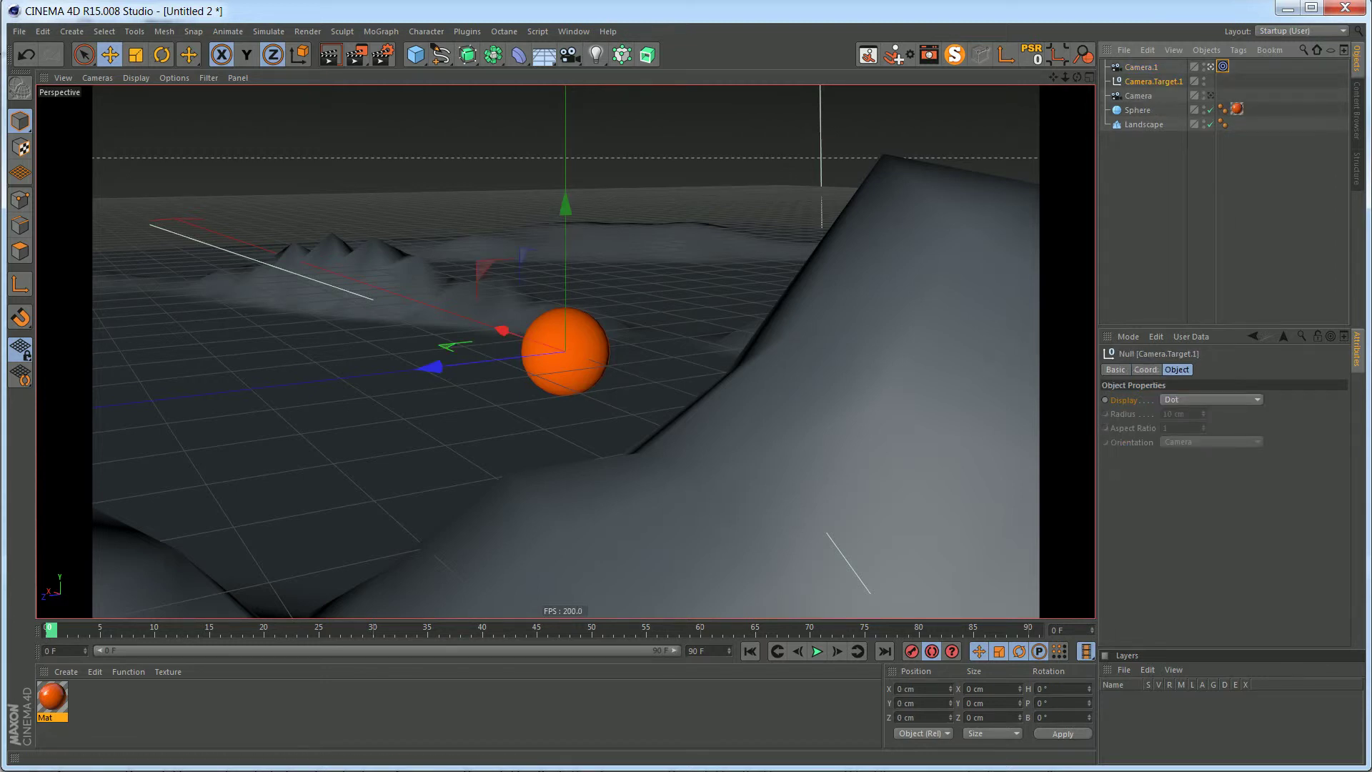
drag(50, 629, 432, 630)
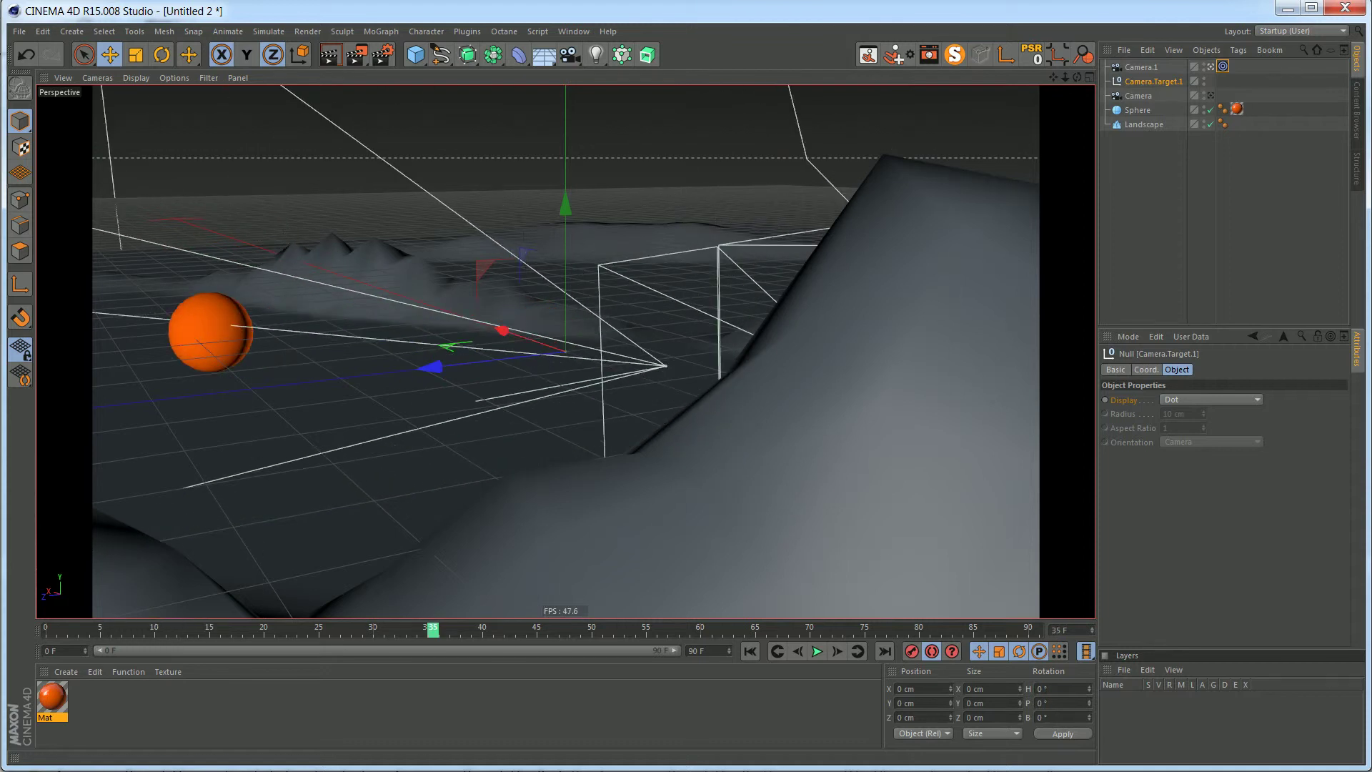
Delete the original keyframed camera from the scene.
click(1237, 161)
click(1153, 82)
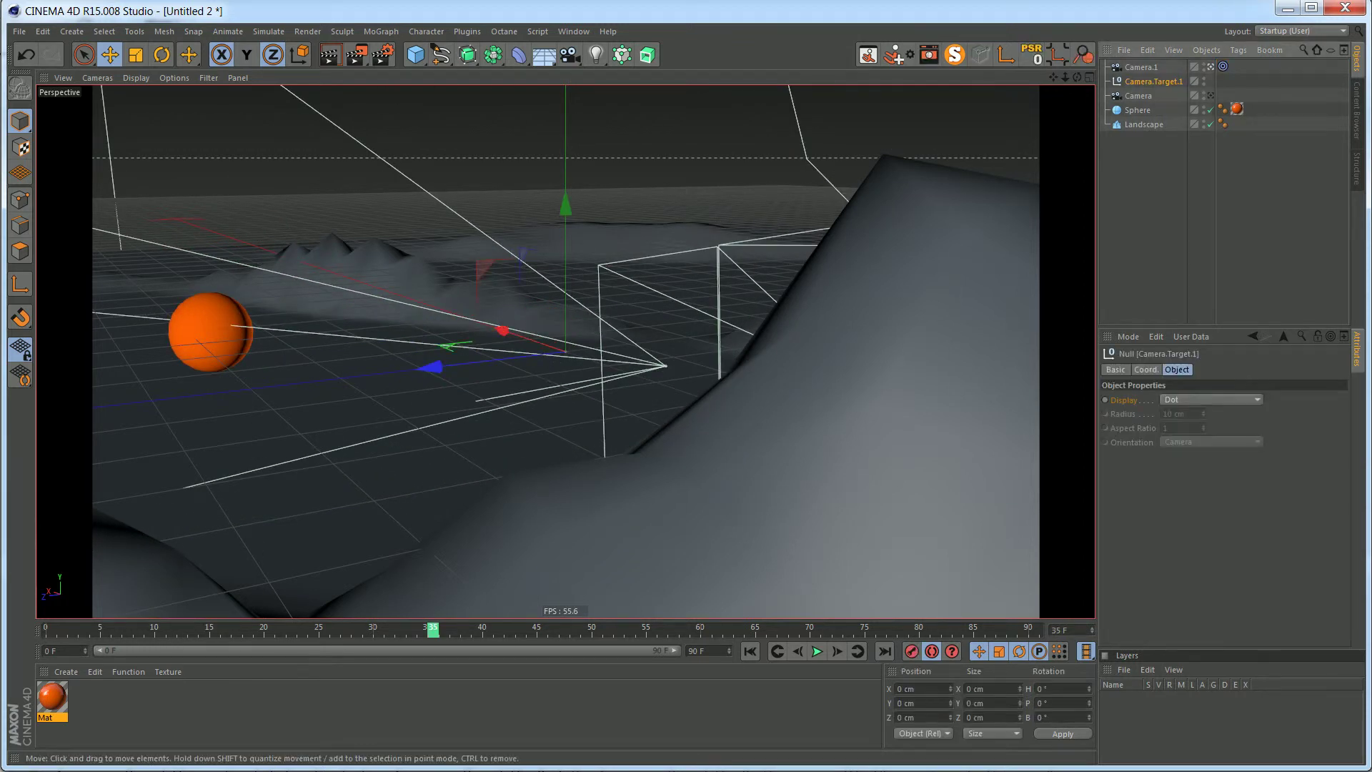
click(1138, 96)
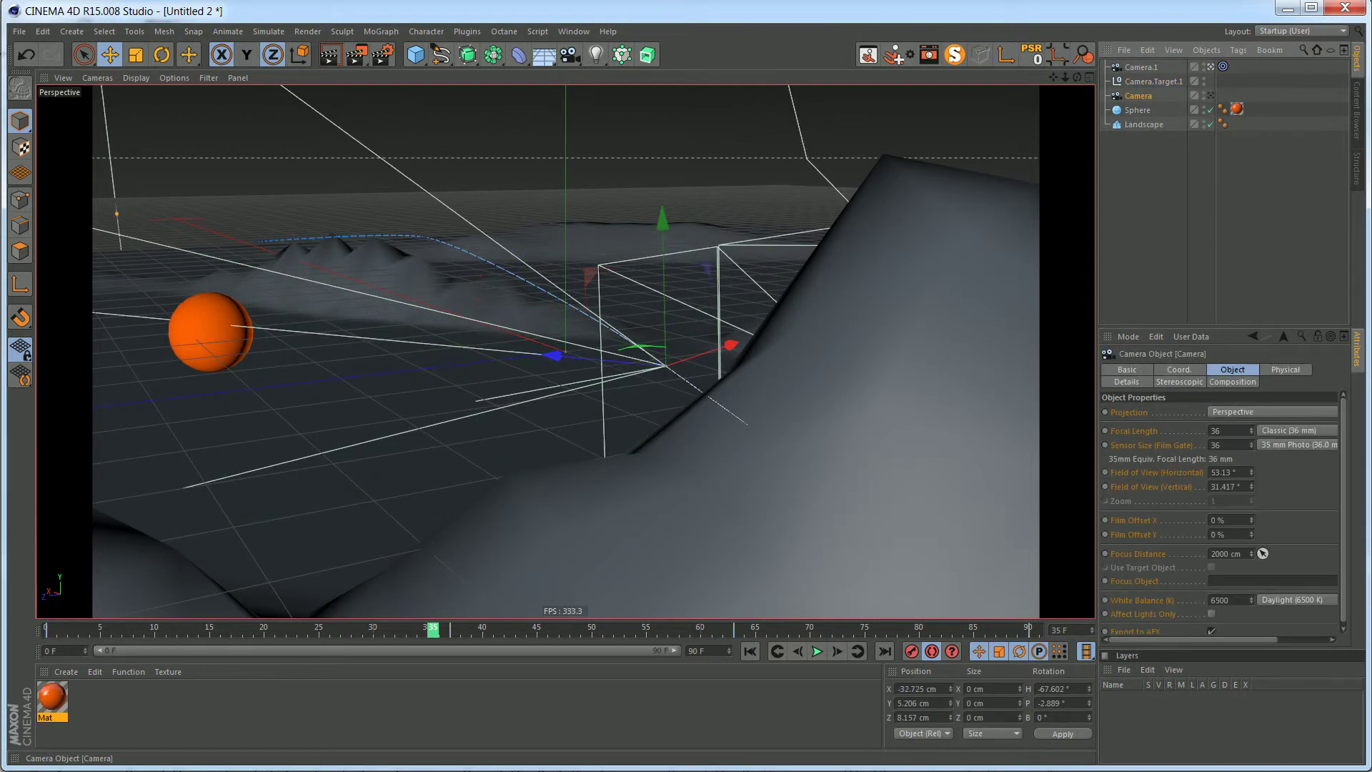
key(Delete)
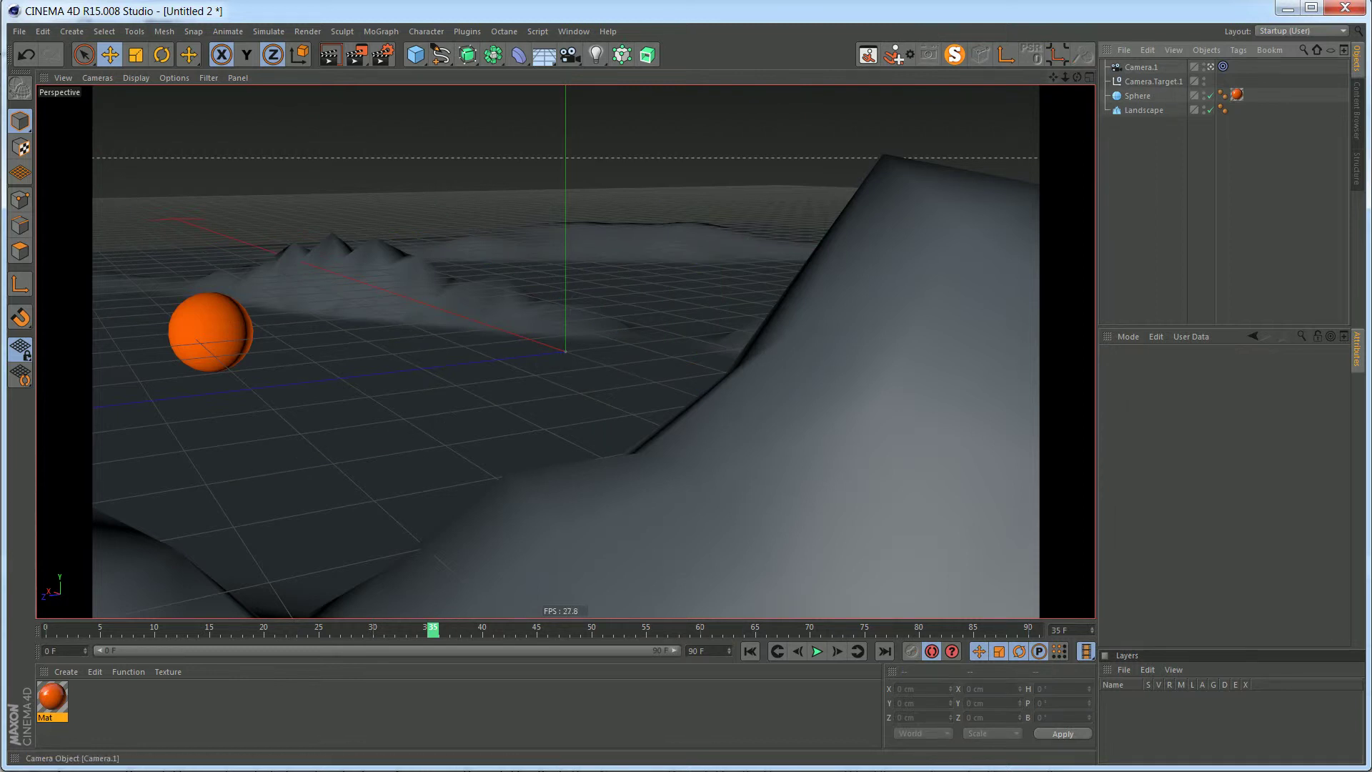
At frame 35, move the camera's target null to about X -25.34, Y 8.159 and Z 31.88 cm.
click(1154, 81)
drag(565, 205, 566, 136)
drag(430, 362, 184, 380)
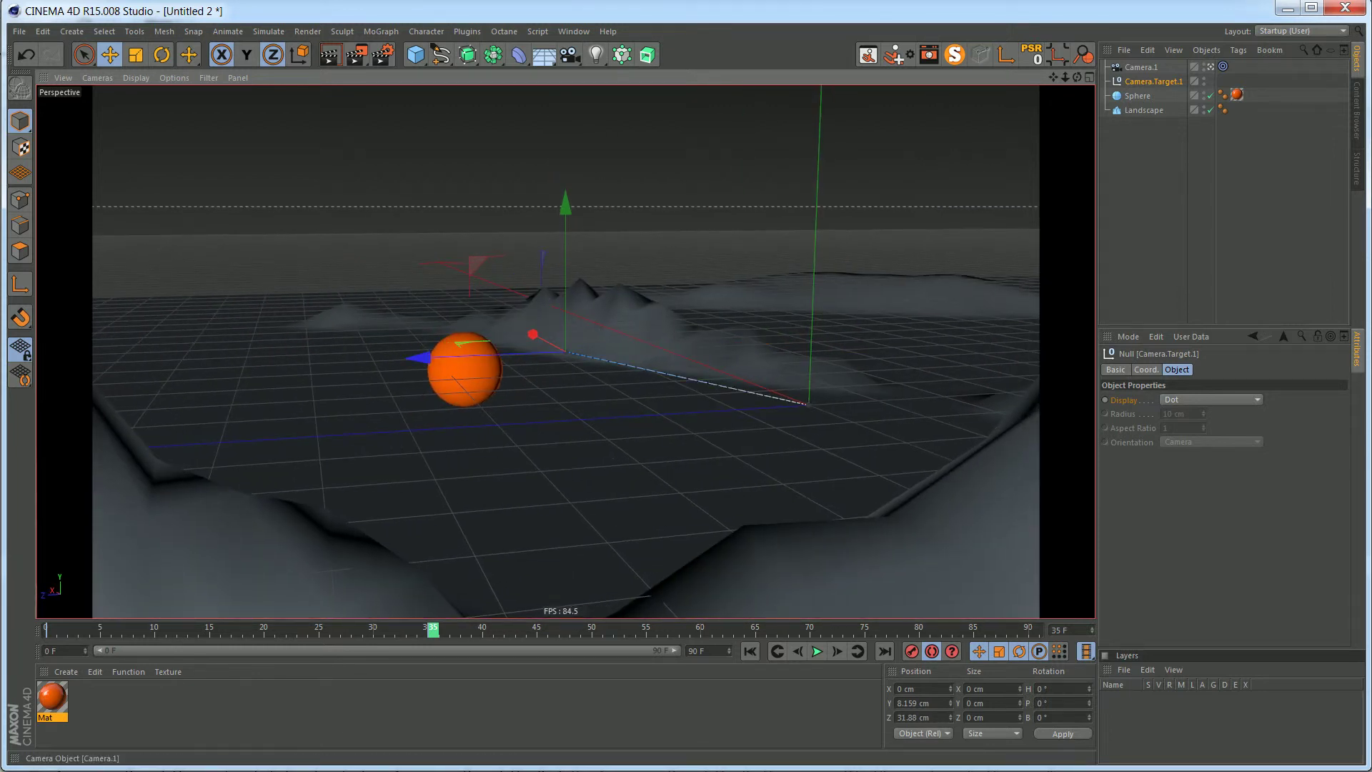
click(1141, 67)
click(565, 352)
drag(533, 333, 613, 377)
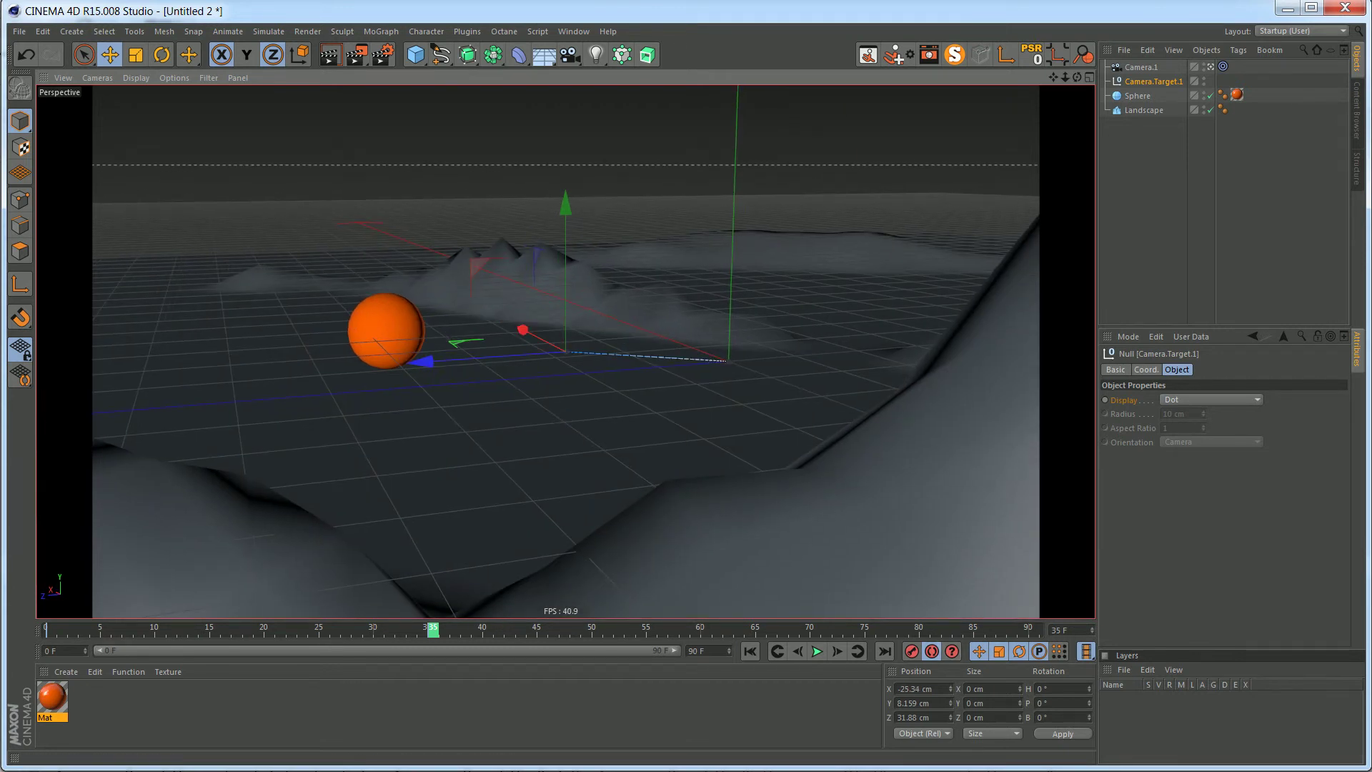
Select the target null's keyframe range at the beginning of the timeline and delete its keys.
drag(405, 630, 45, 630)
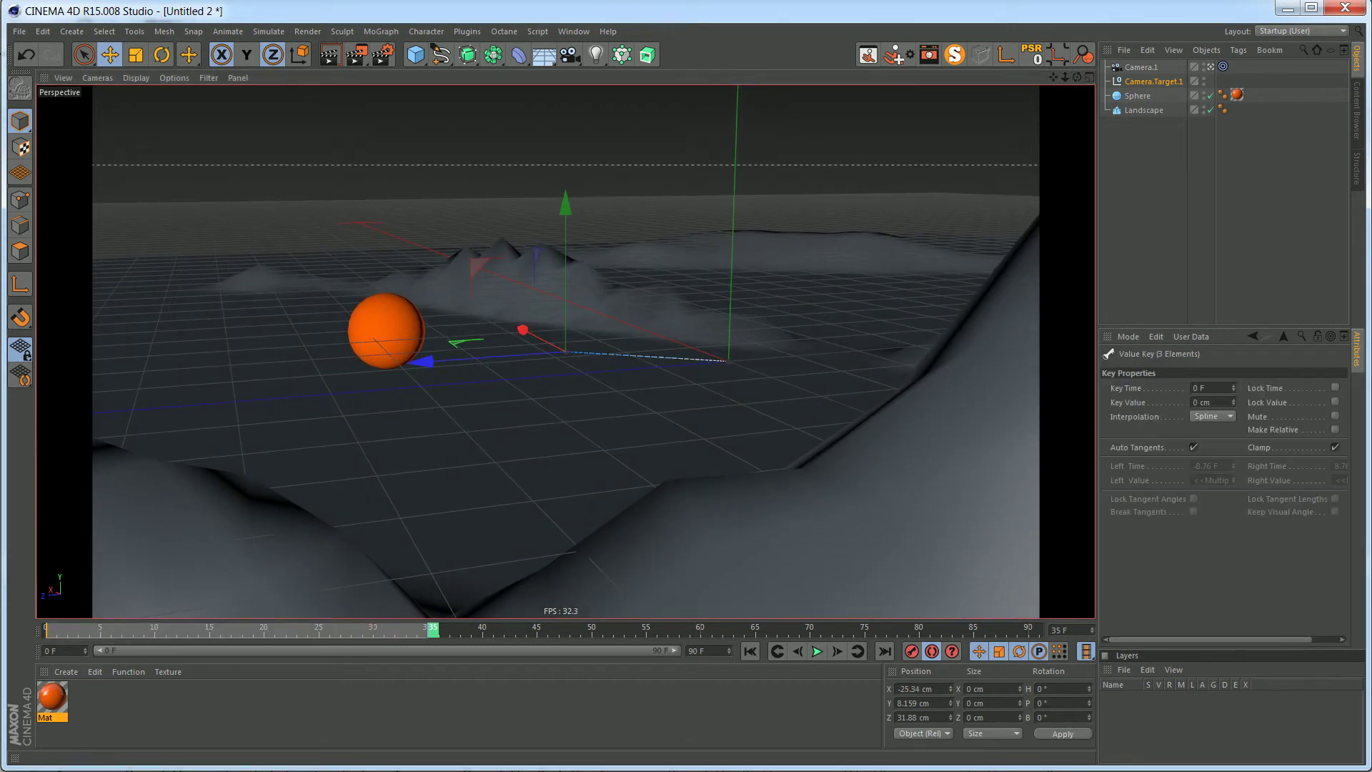
drag(463, 630, 45, 630)
right_click(159, 629)
click(207, 693)
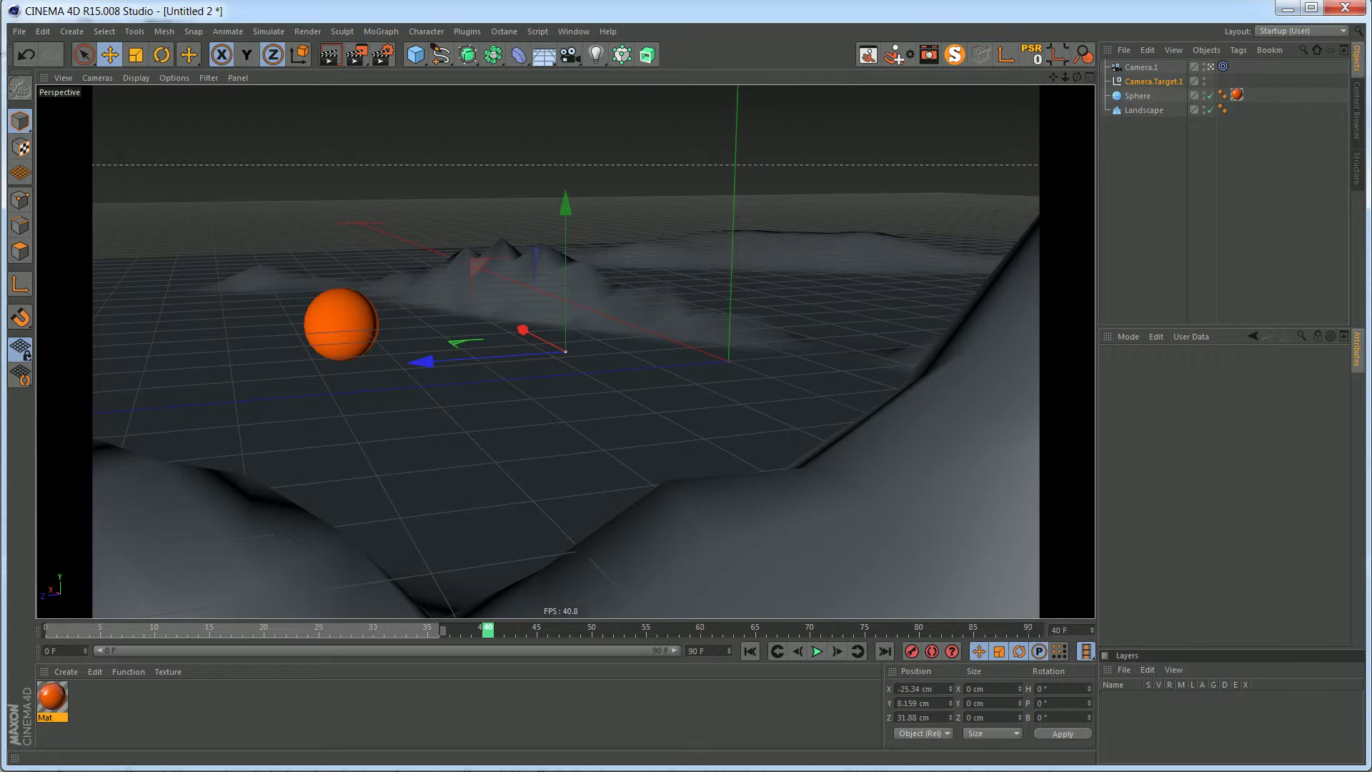
At frame 40, move the target null onto the sphere, at about Y 12.411 and Z 51.254 cm.
click(454, 634)
drag(422, 363, 299, 369)
drag(565, 229, 565, 179)
drag(420, 355, 409, 356)
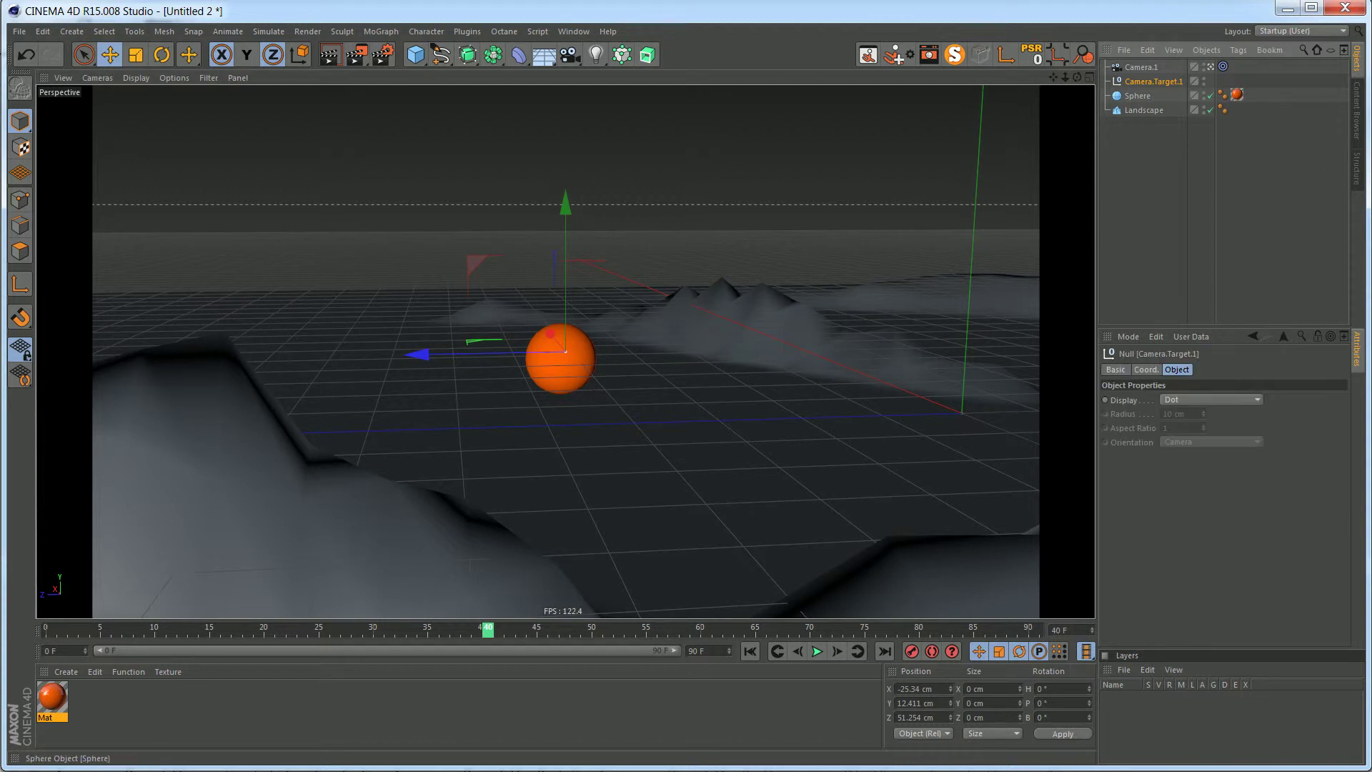
Make the camera's target null a child of the sphere.
click(1138, 96)
click(1152, 82)
drag(1153, 82, 1138, 96)
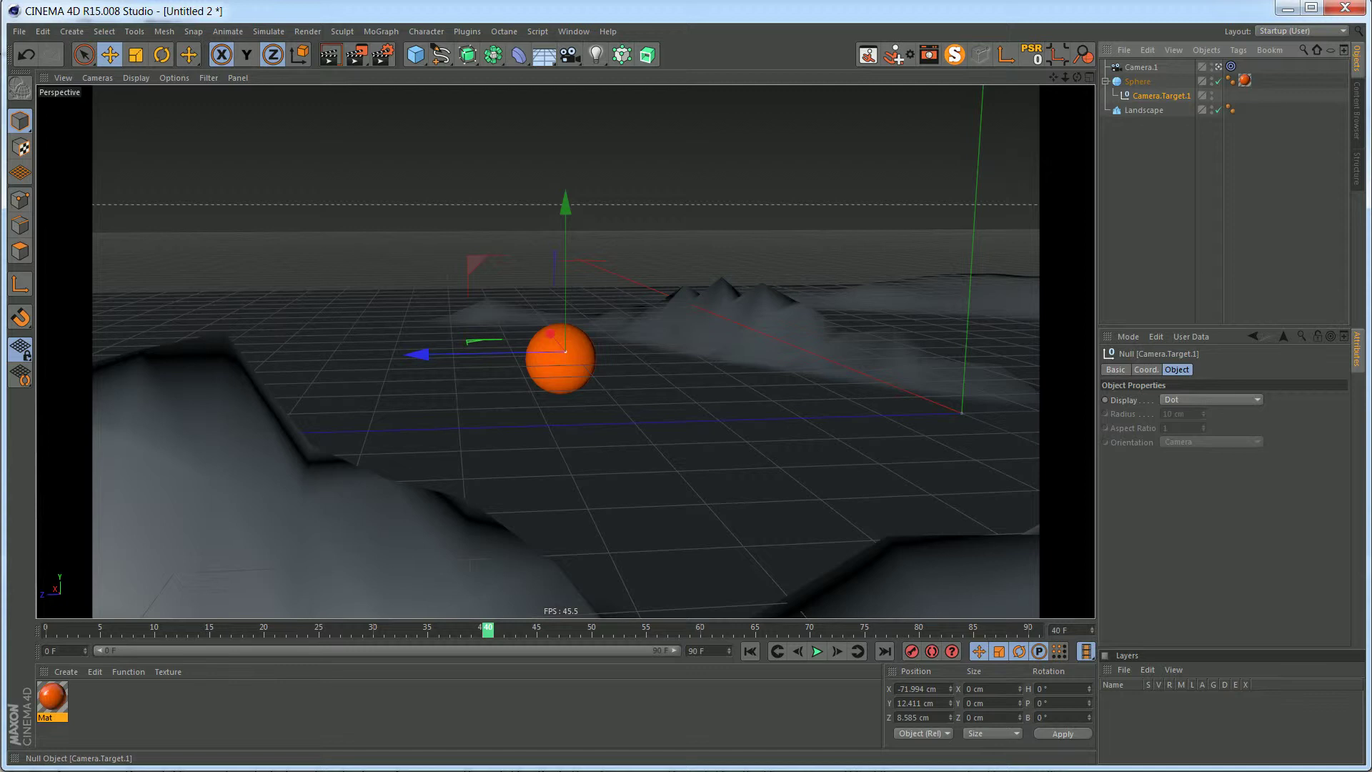
Scrub from frame 0 to frame 36 to check how the camera follows the target null parented to the sphere.
click(1141, 67)
click(1160, 96)
click(1141, 67)
drag(487, 630, 47, 631)
click(1161, 96)
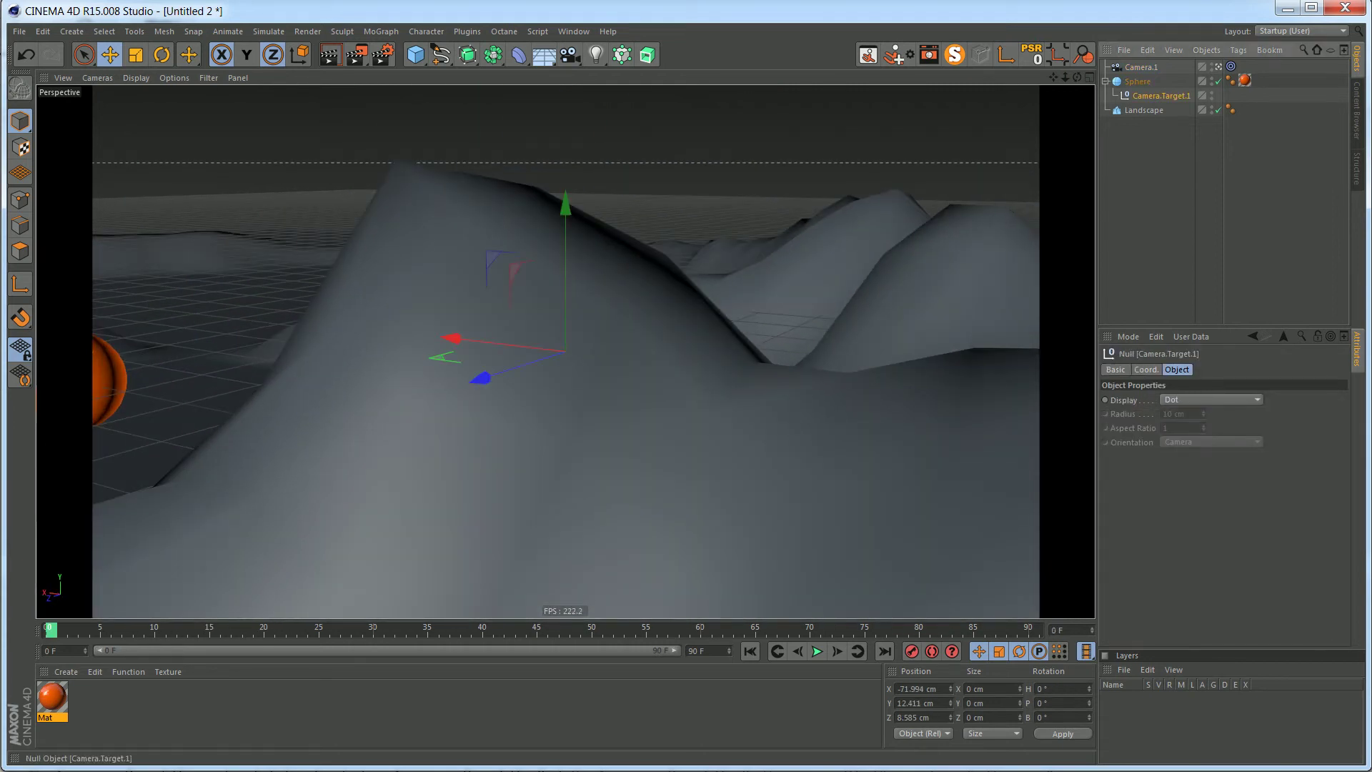
drag(49, 630, 445, 630)
In the top view at frame 32, move the camera's target null onto the sphere's centre, at about X -0.407 and Z 0.155 cm.
key(F5)
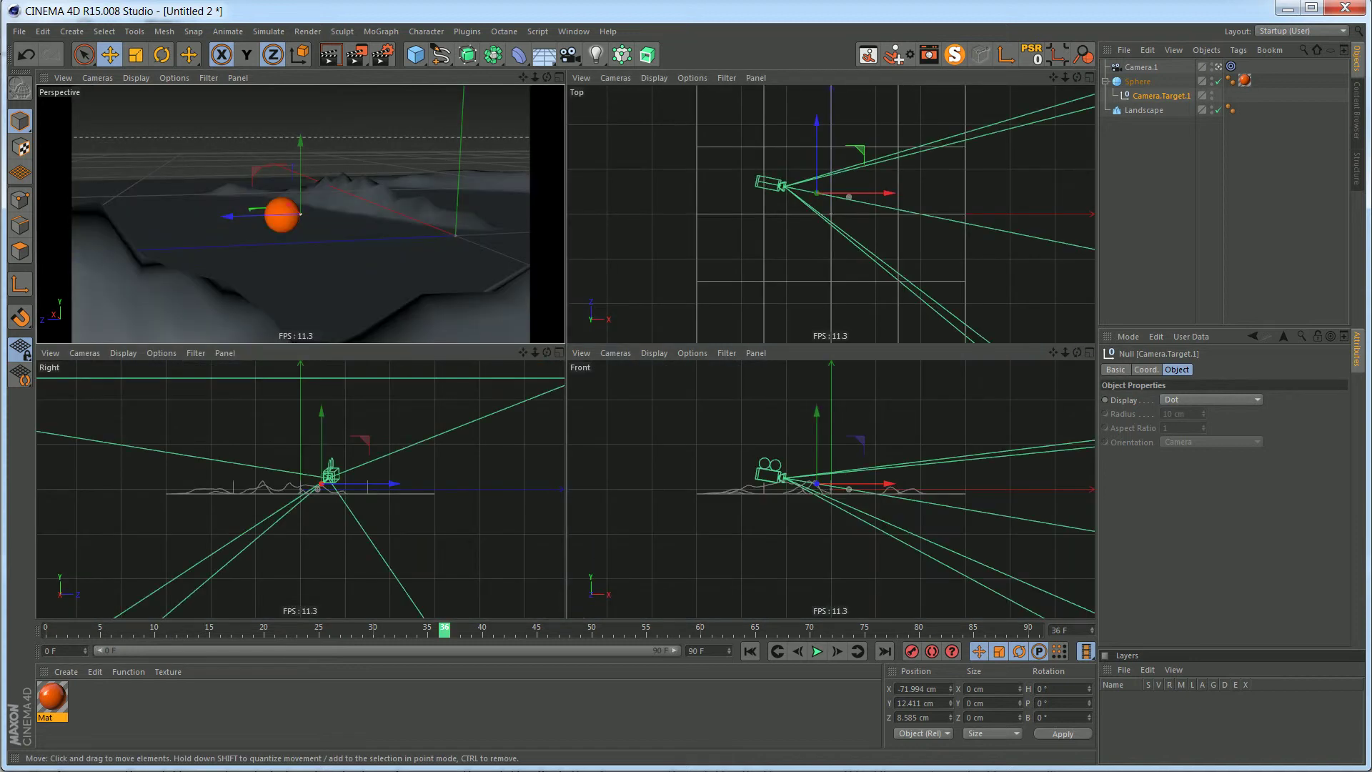
middle_click(841, 250)
scroll(841, 250, up, 3)
scroll(442, 360, up, 8)
scroll(442, 361, up, 3)
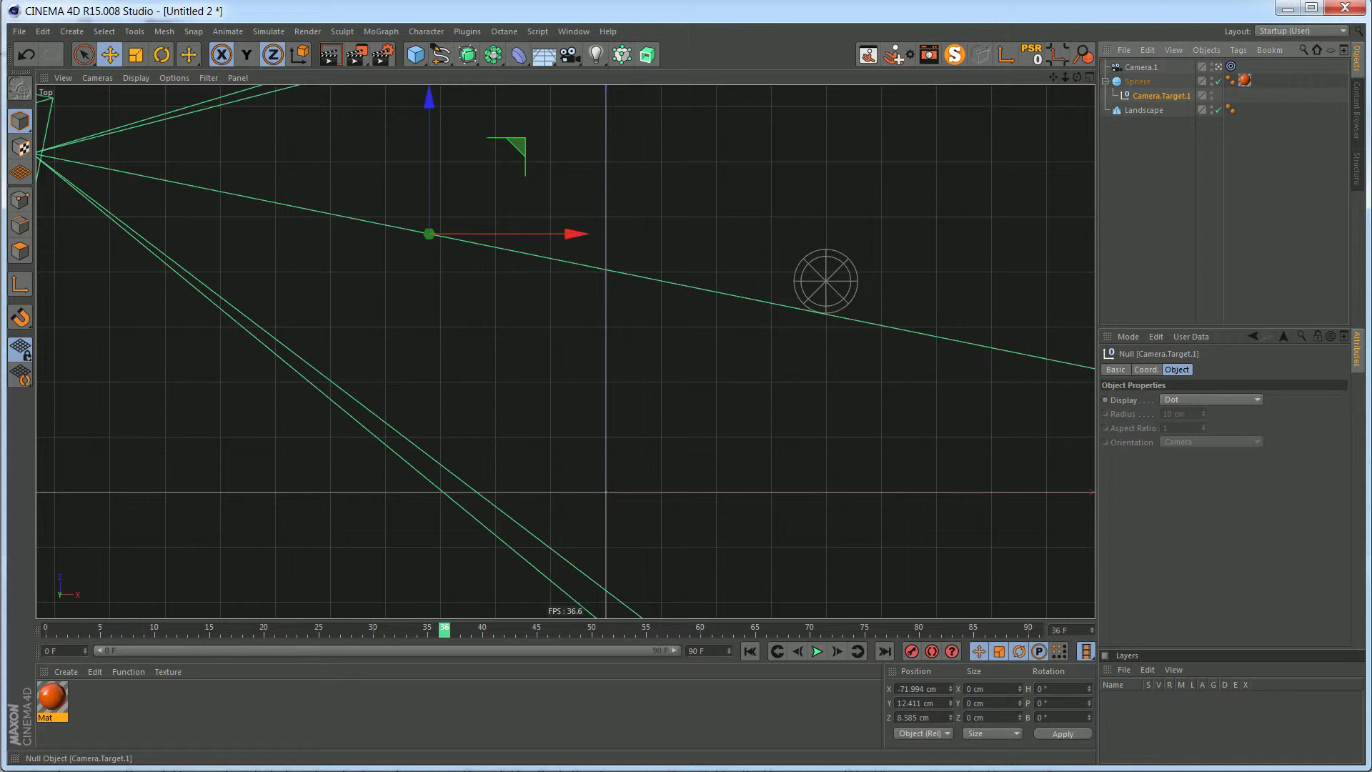
drag(444, 628, 400, 629)
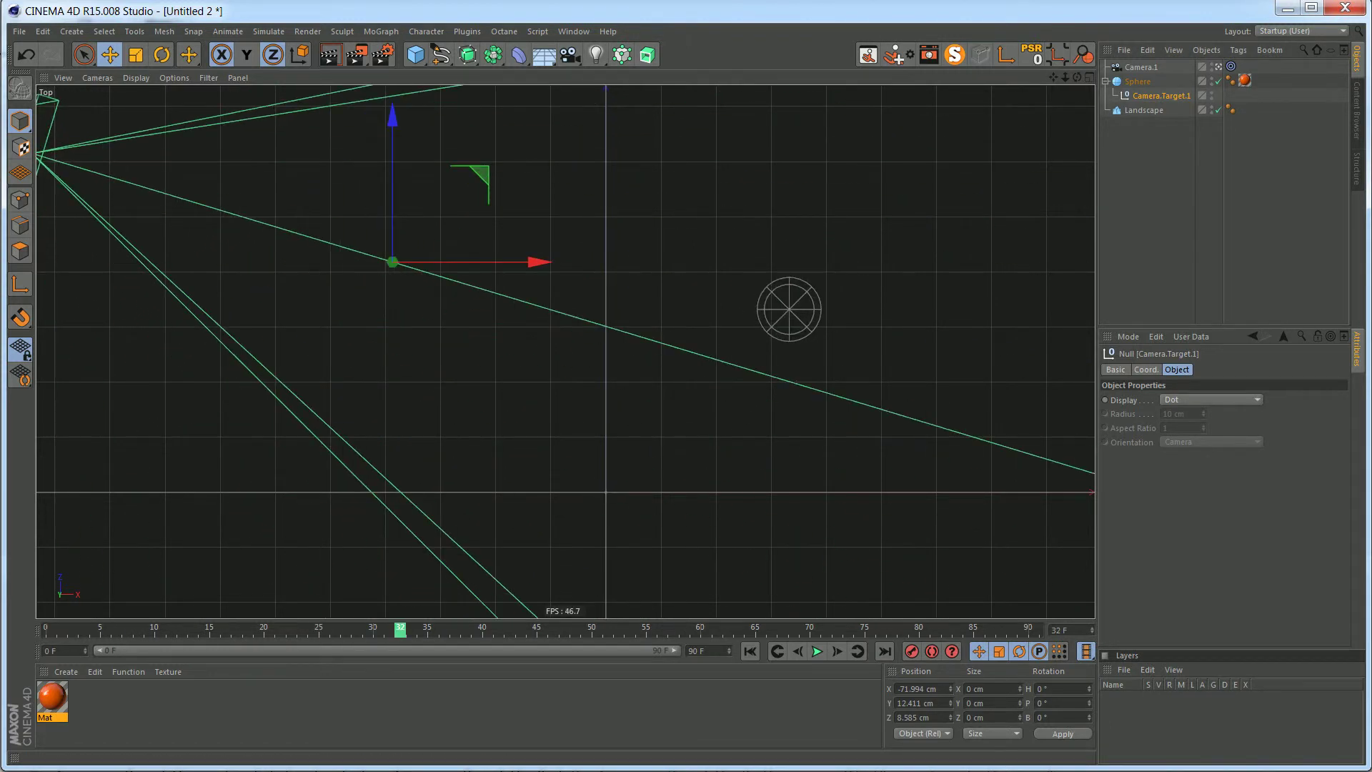
drag(392, 261, 504, 301)
middle_click(504, 301)
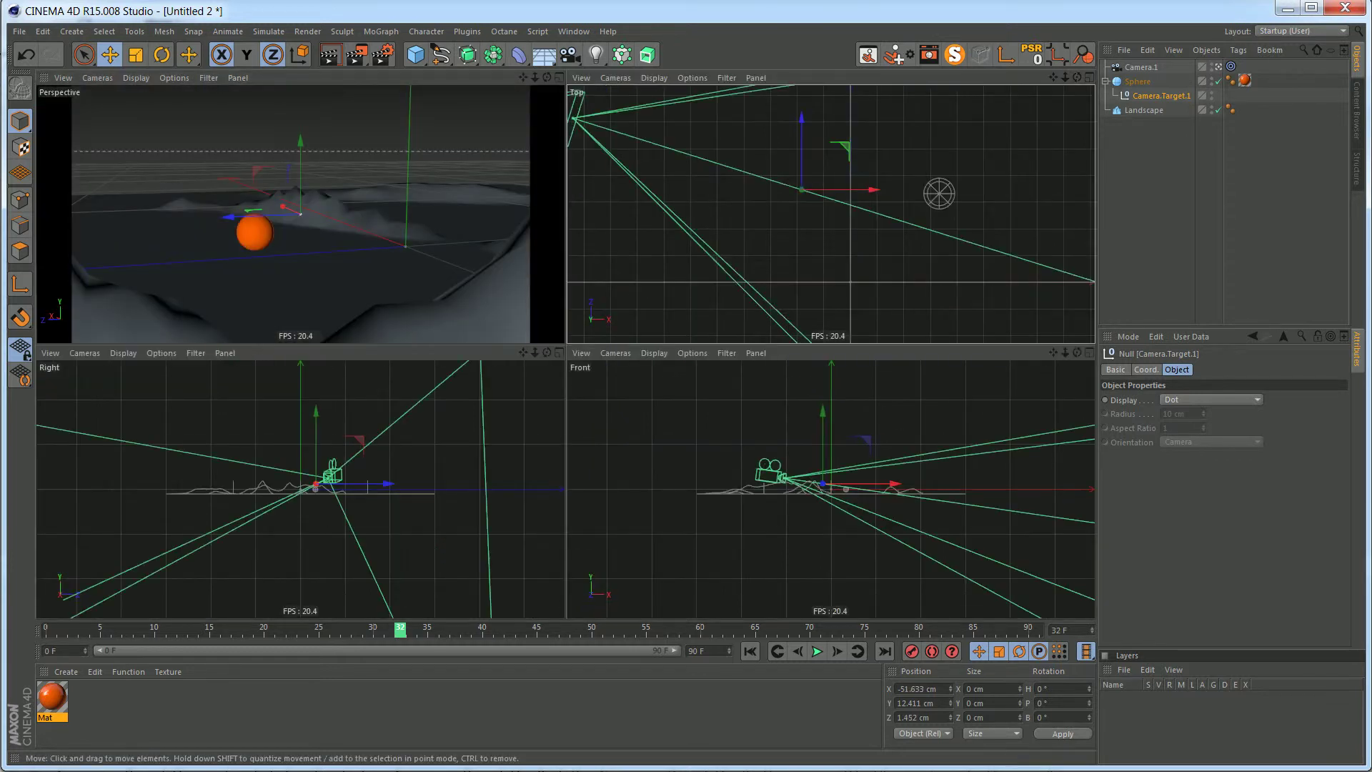
middle_click(504, 301)
middle_click(504, 301)
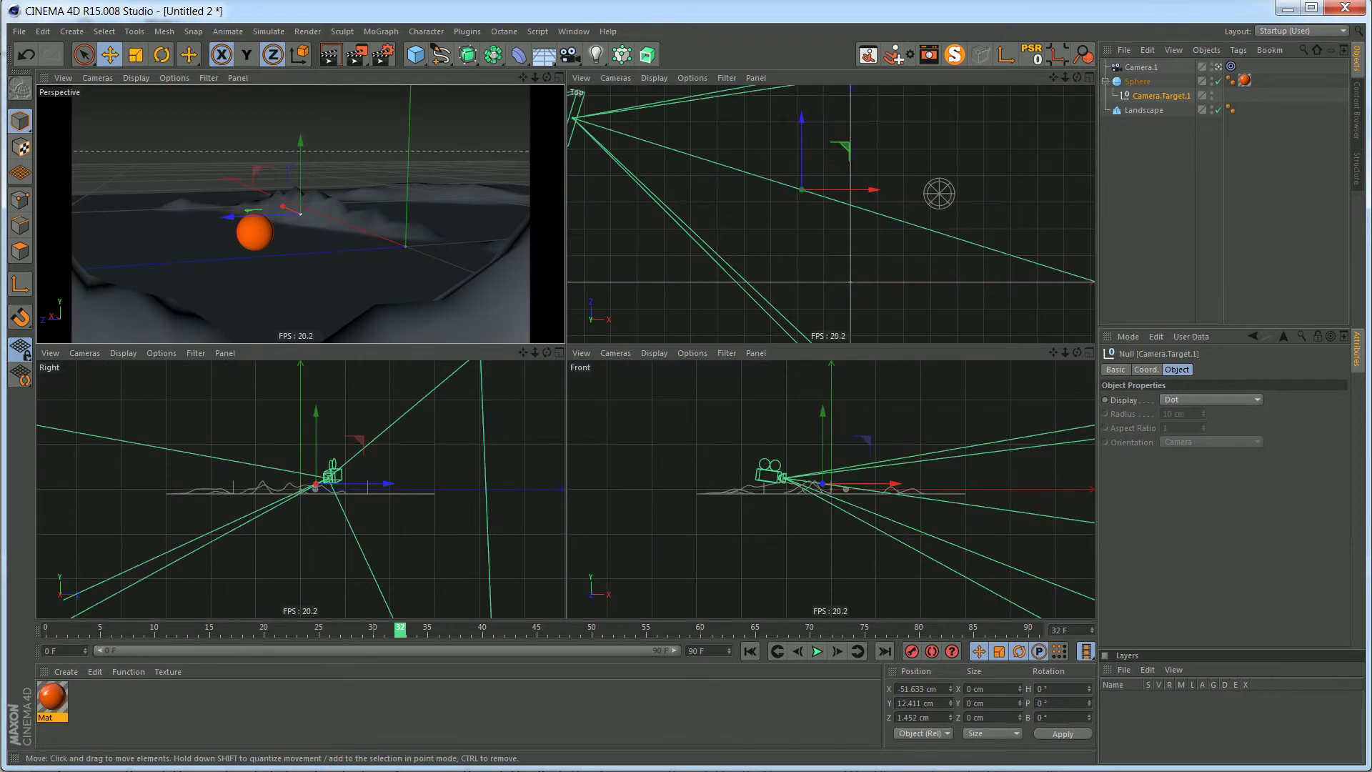
key(F2)
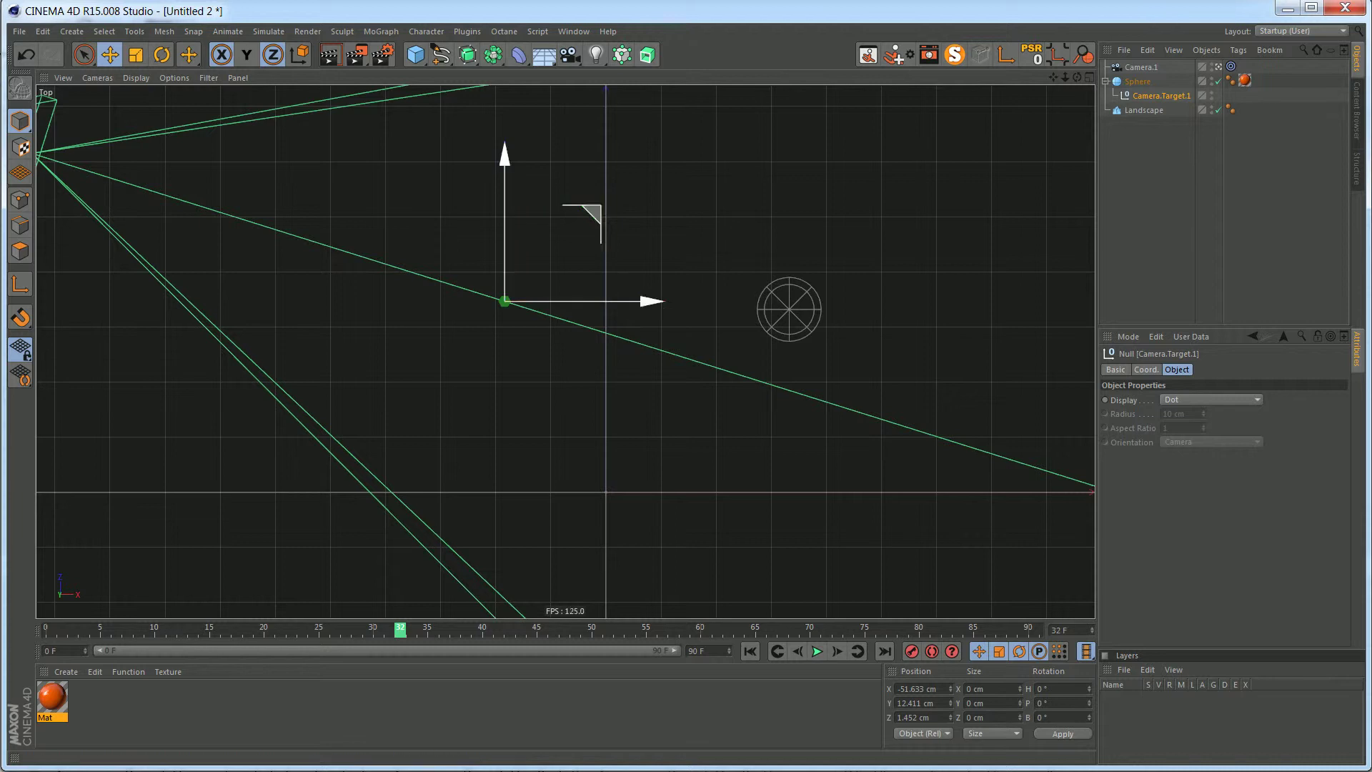
drag(504, 301, 788, 309)
In the front view, lower the target null to the sphere's centre, at about Y 0.006 cm.
key(F5)
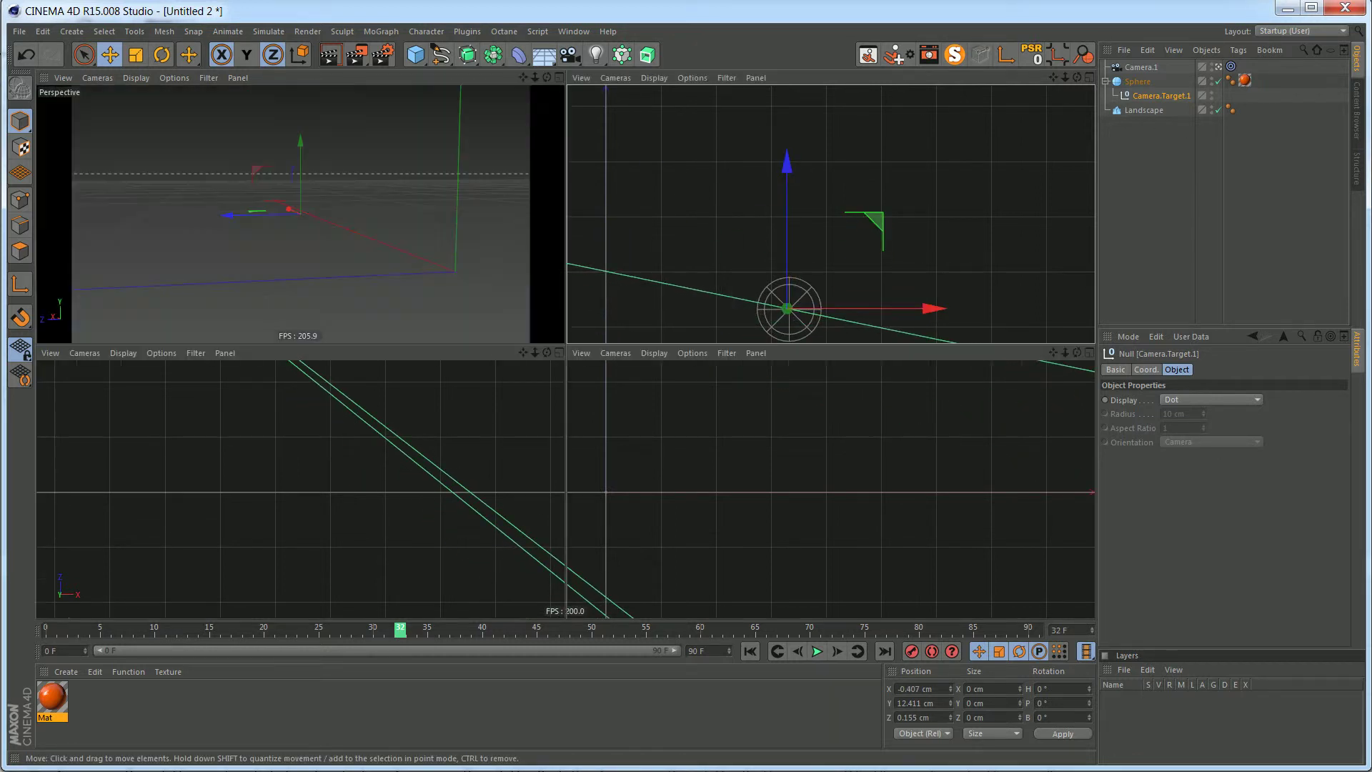
key(F4)
scroll(526, 292, up, 5)
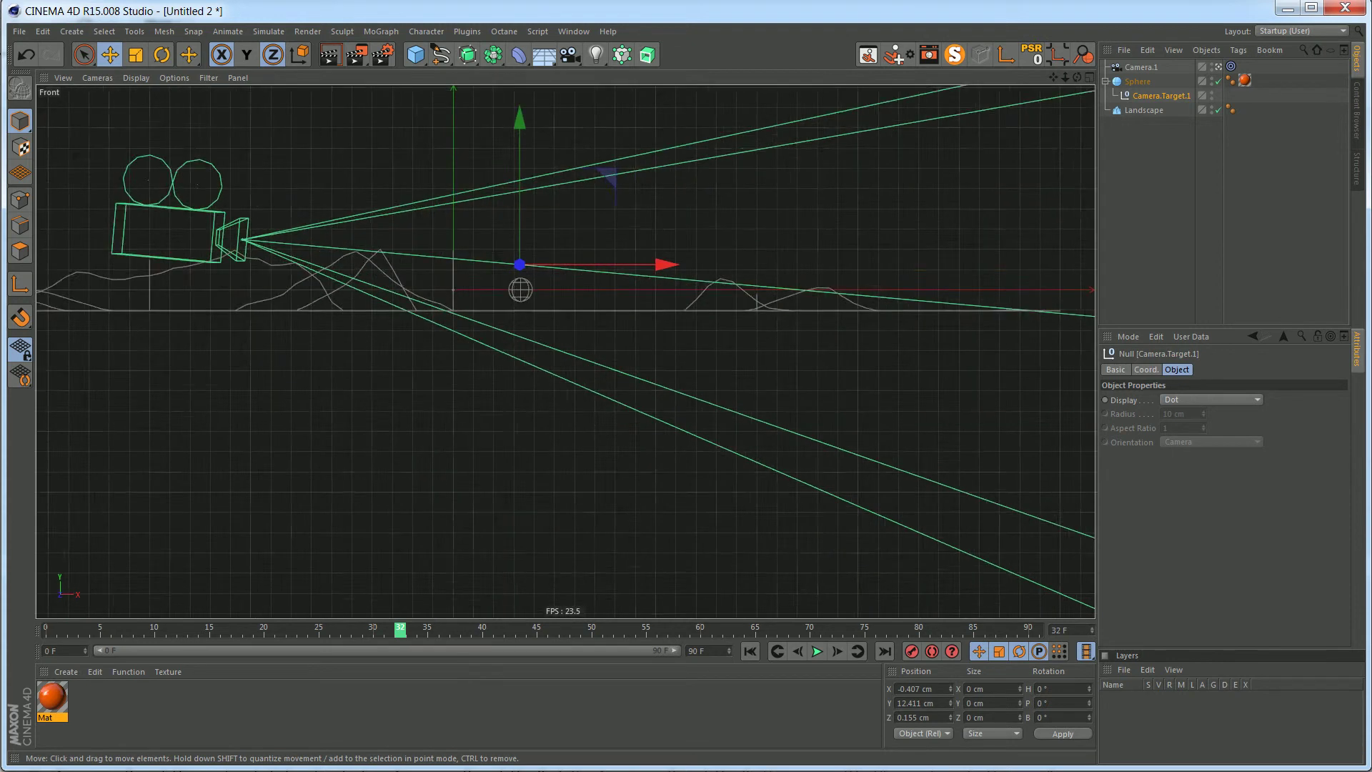
scroll(526, 292, up, 3)
drag(499, 125, 502, 228)
key(F5)
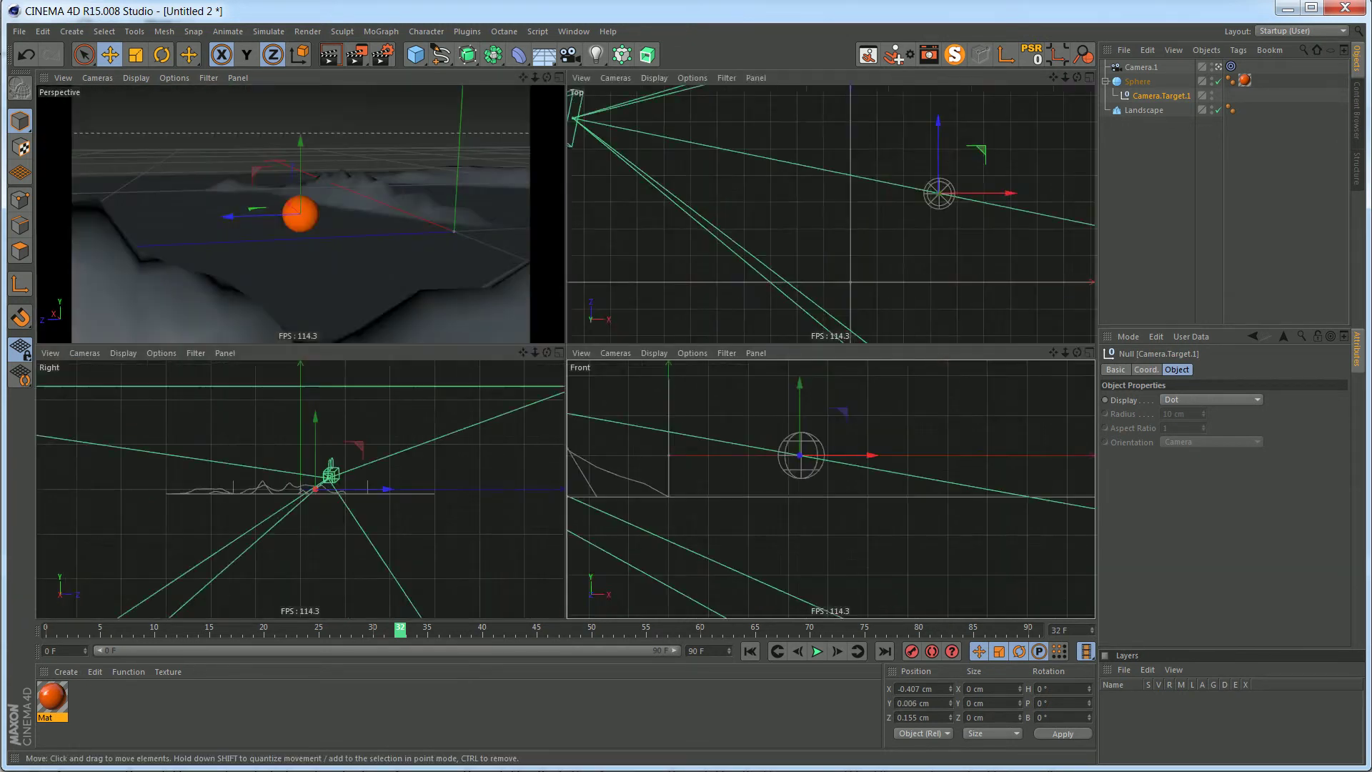
Play the animation from frame 0 in the perspective view to check the camera tracking the sphere.
key(F1)
drag(400, 629, 50, 630)
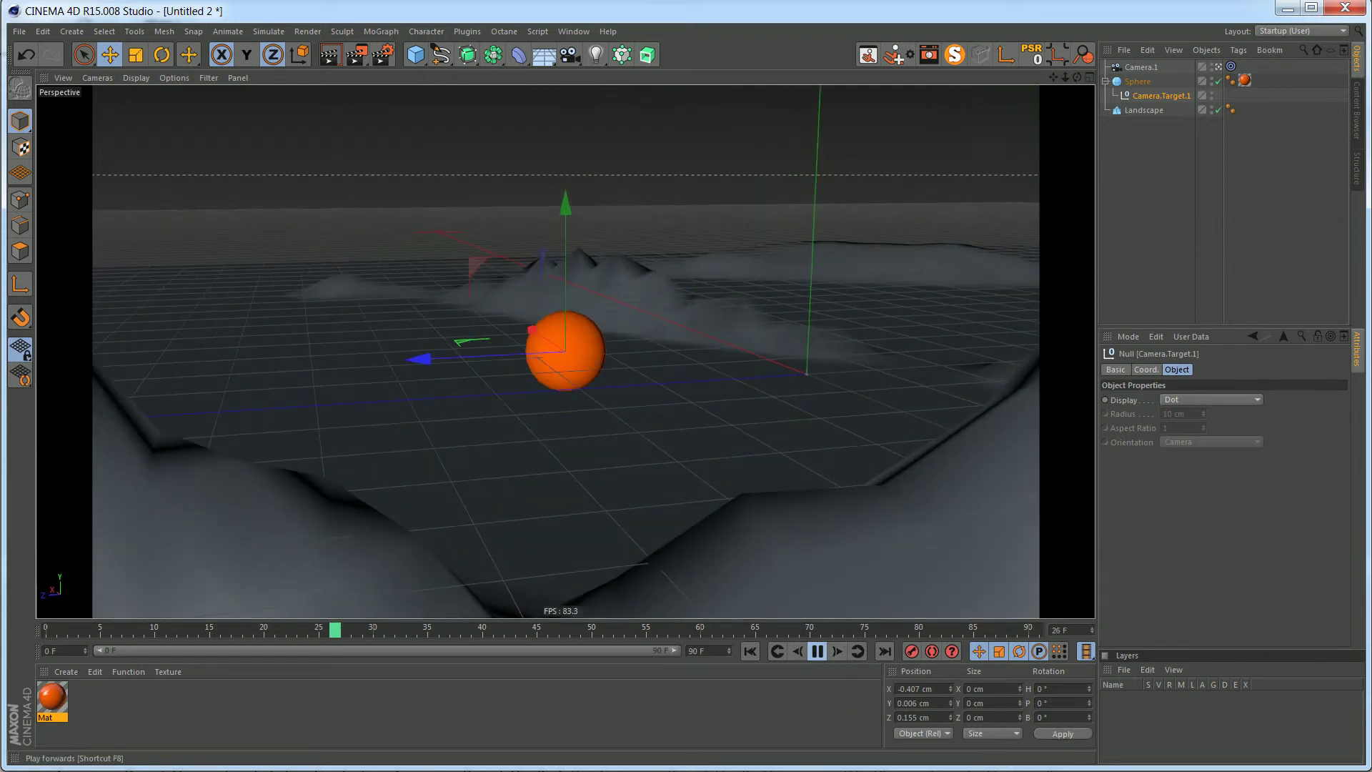
click(817, 651)
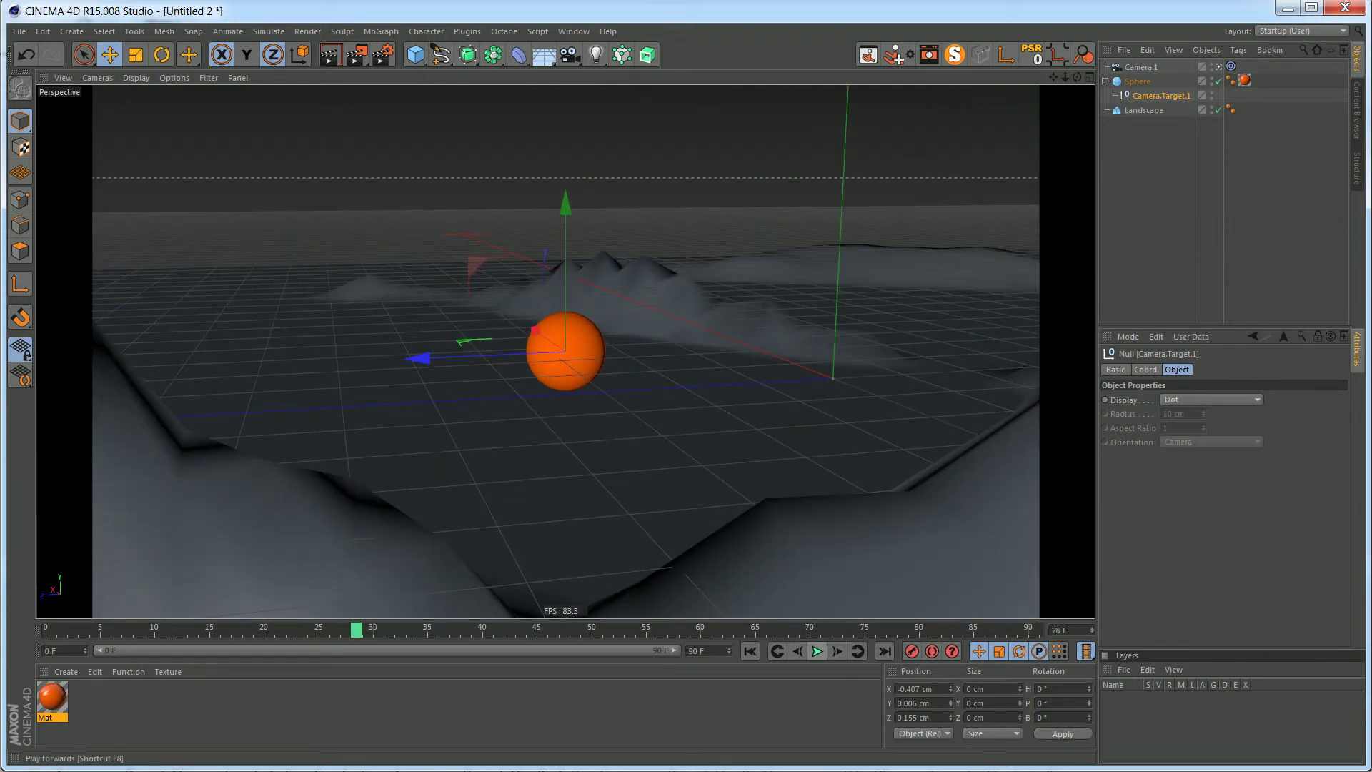
Lower the target null to about Y -5.679 cm, deselect everything and stop the playback.
mouse_move(561, 332)
mouse_down()
mouse_move(557, 372)
mouse_move(566, 331)
mouse_up()
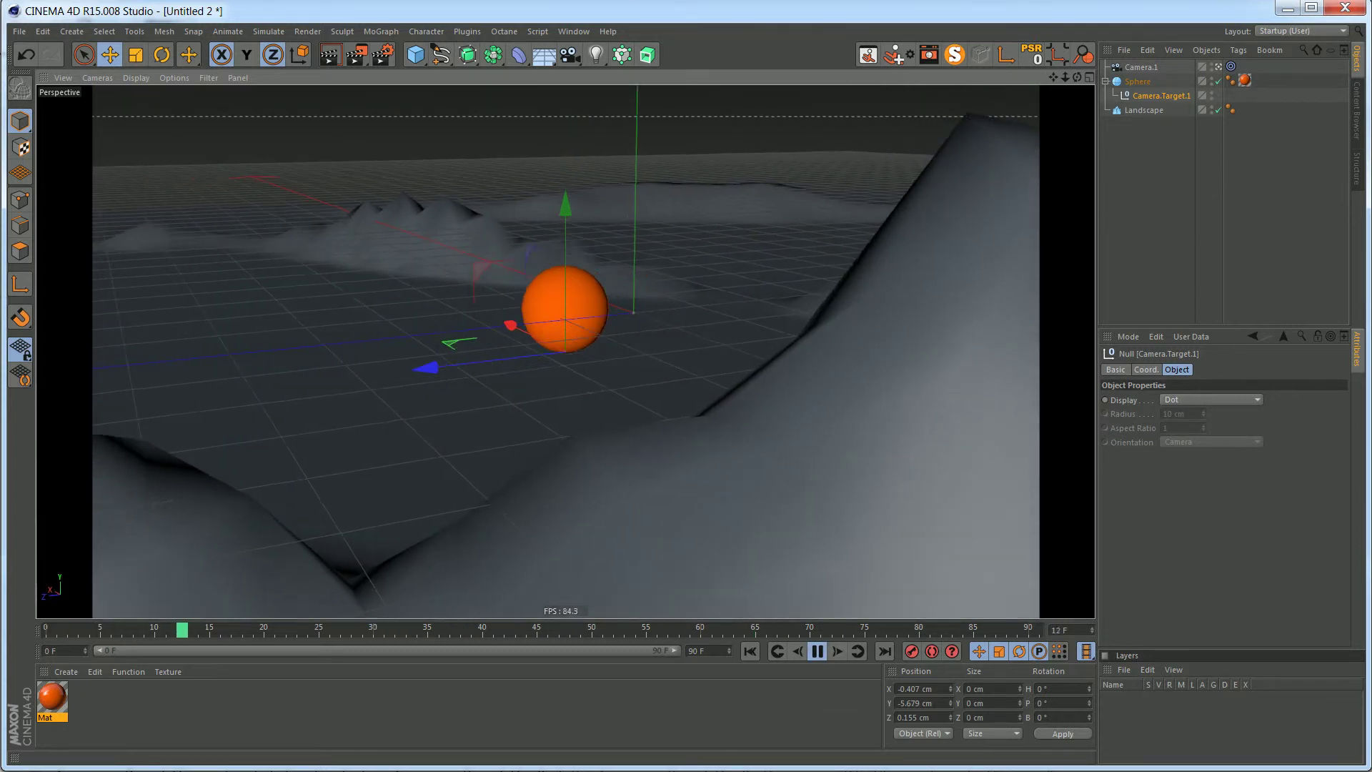
drag(469, 340, 445, 338)
key(ctrl+shift+a)
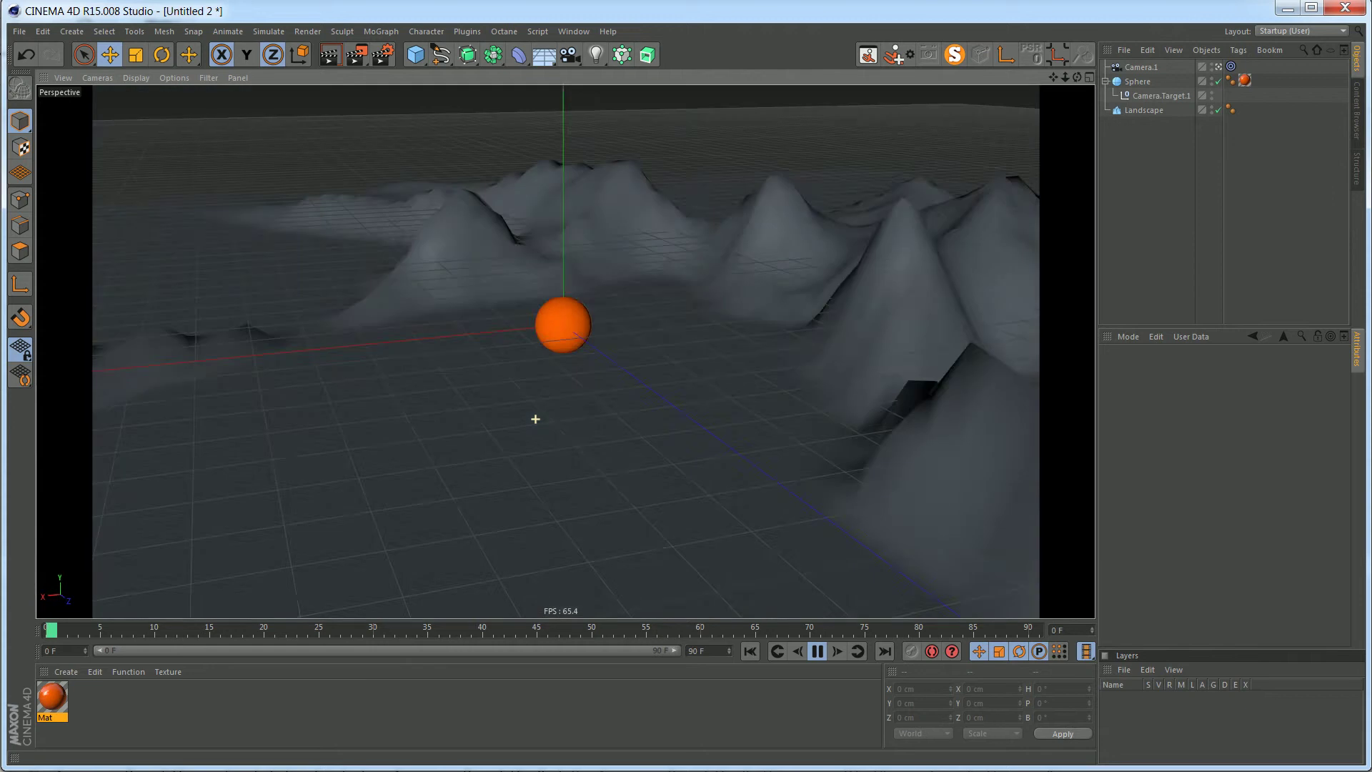
click(817, 651)
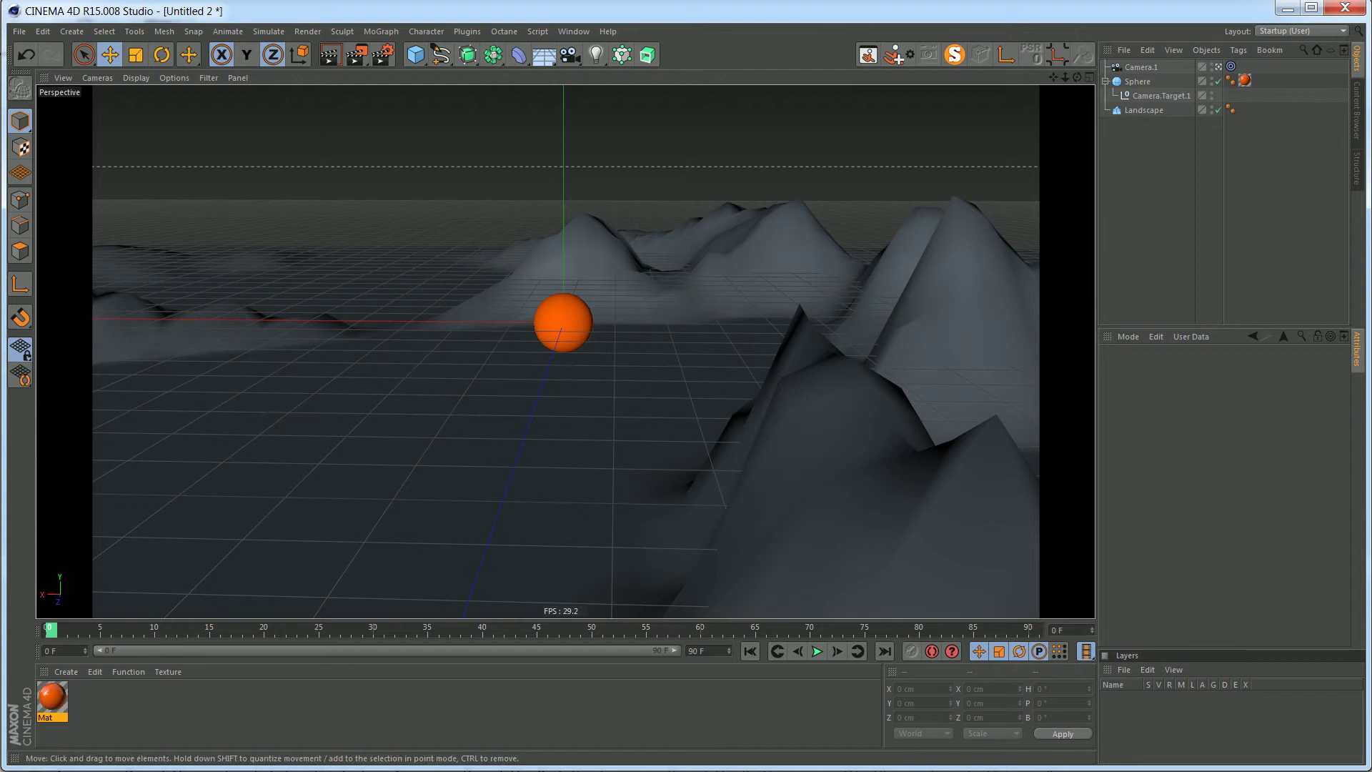
Turn on autokeying for Camera.1 and orbit it at frame 0 to about X -59.937, Y 39.359, Z 173.339 cm.
click(1141, 67)
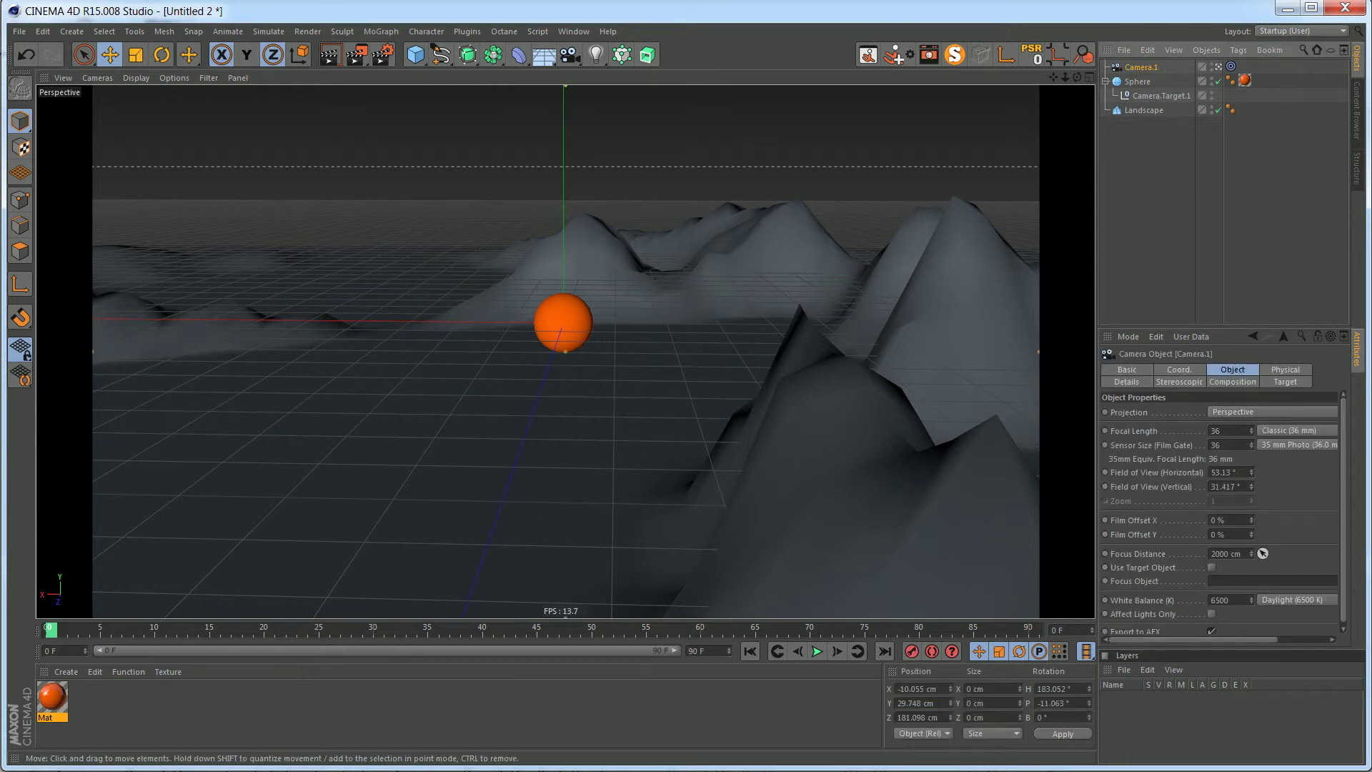
click(931, 650)
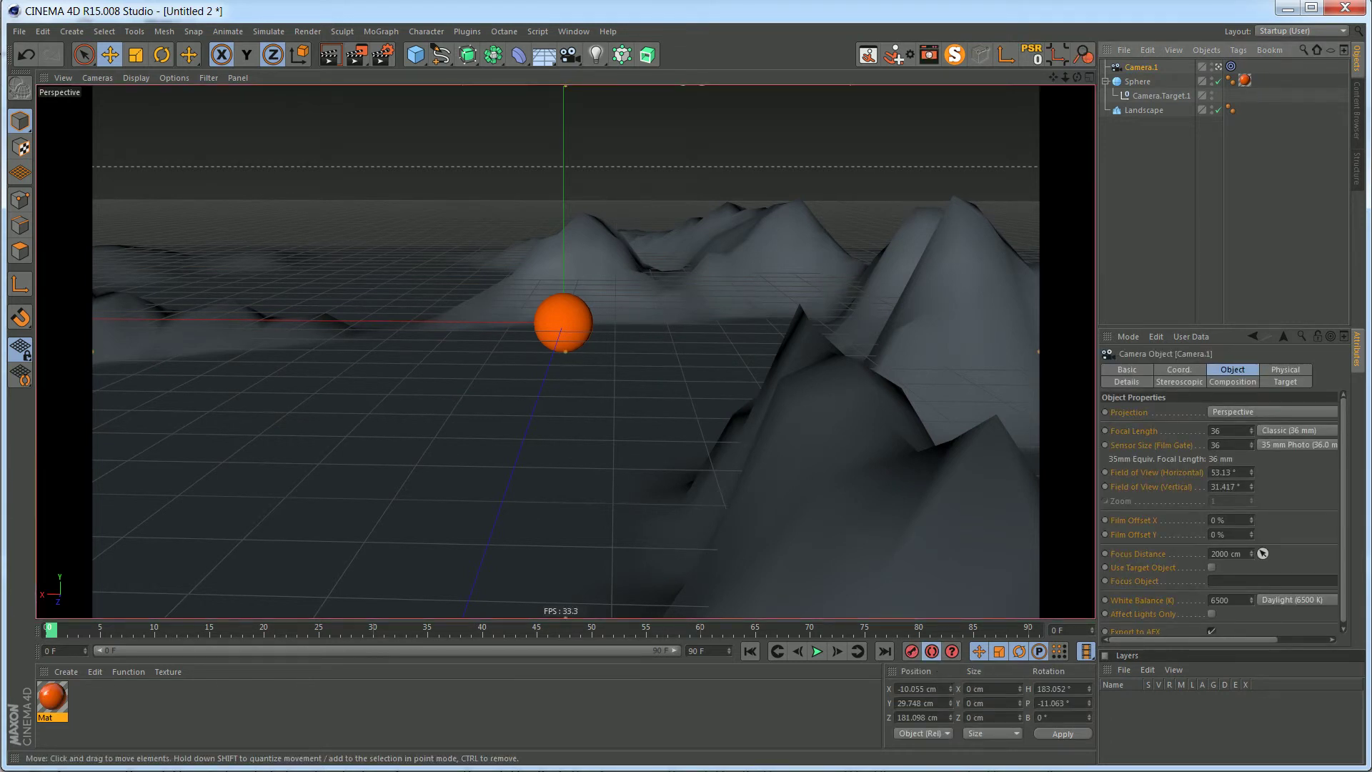
alt+drag(673, 409, 665, 405)
At frame 90, orbit the camera around the sphere to about X 132.049, Y 40.114, Z 229.772 cm to key its end position.
drag(50, 629, 685, 629)
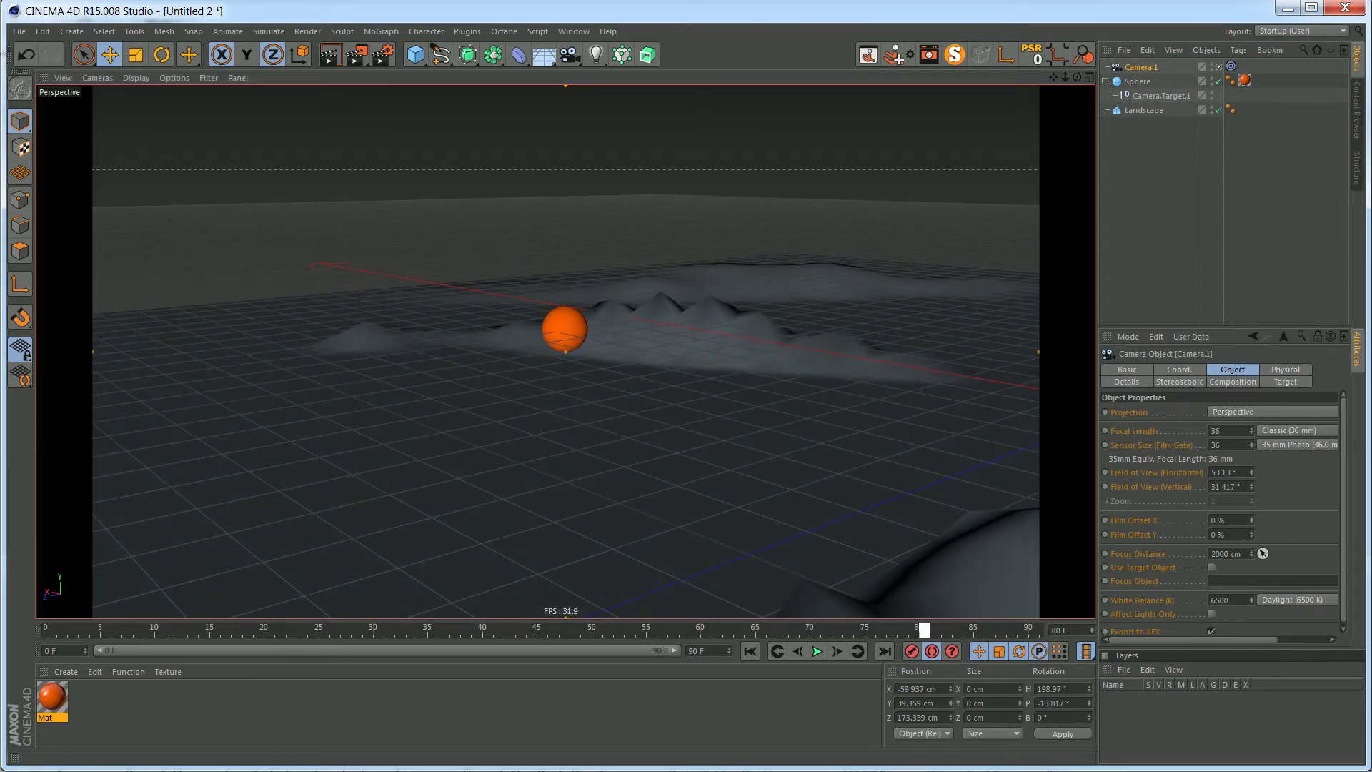
drag(1022, 629, 1034, 630)
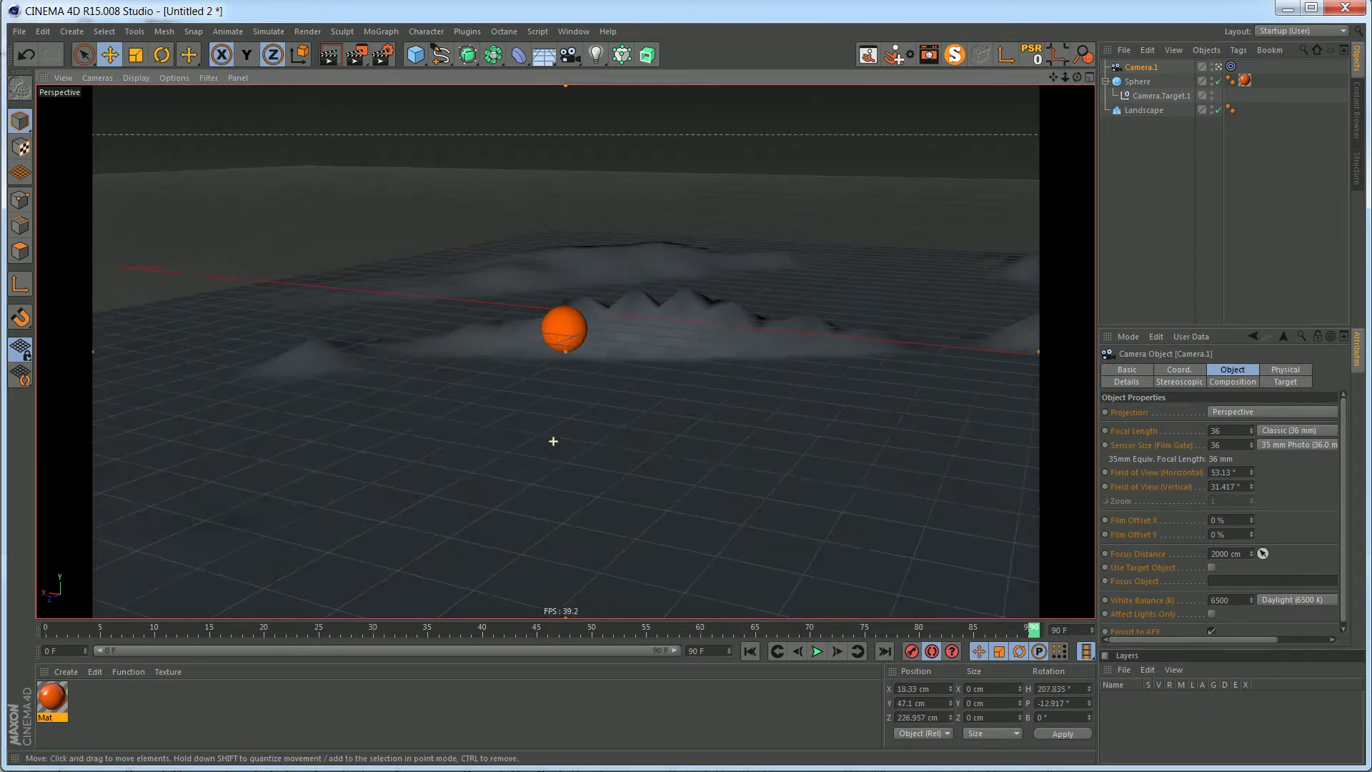
alt+drag(553, 441, 575, 438)
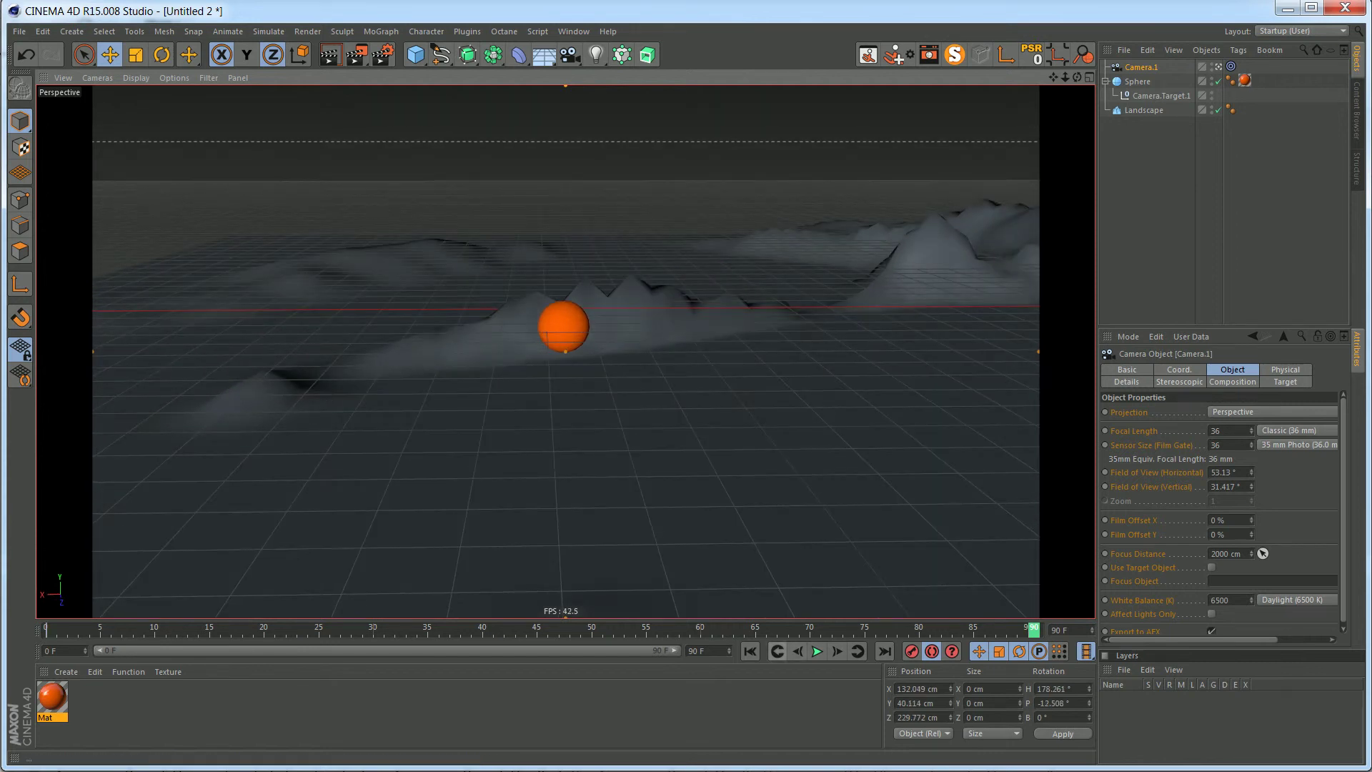
Play the animation from the start to check the keyed camera move around the sphere.
click(750, 651)
click(817, 650)
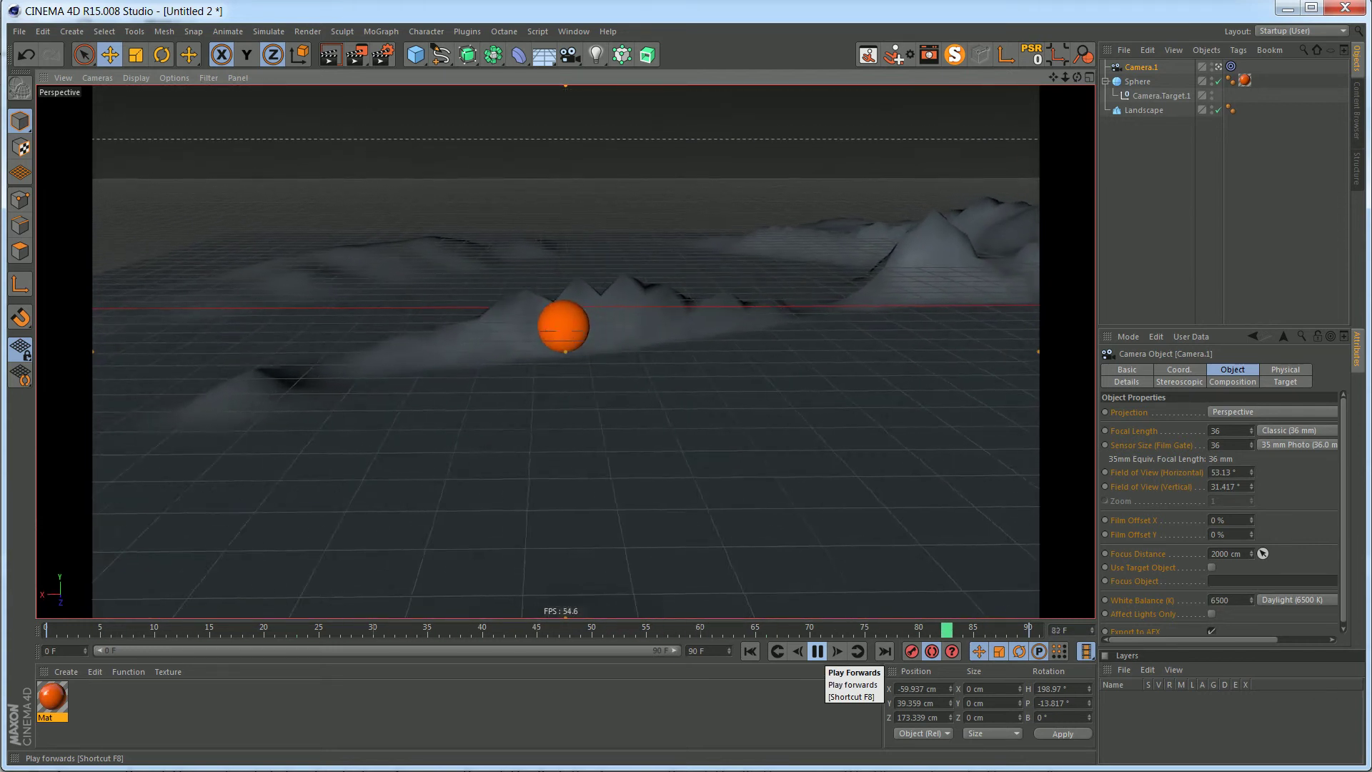
click(817, 651)
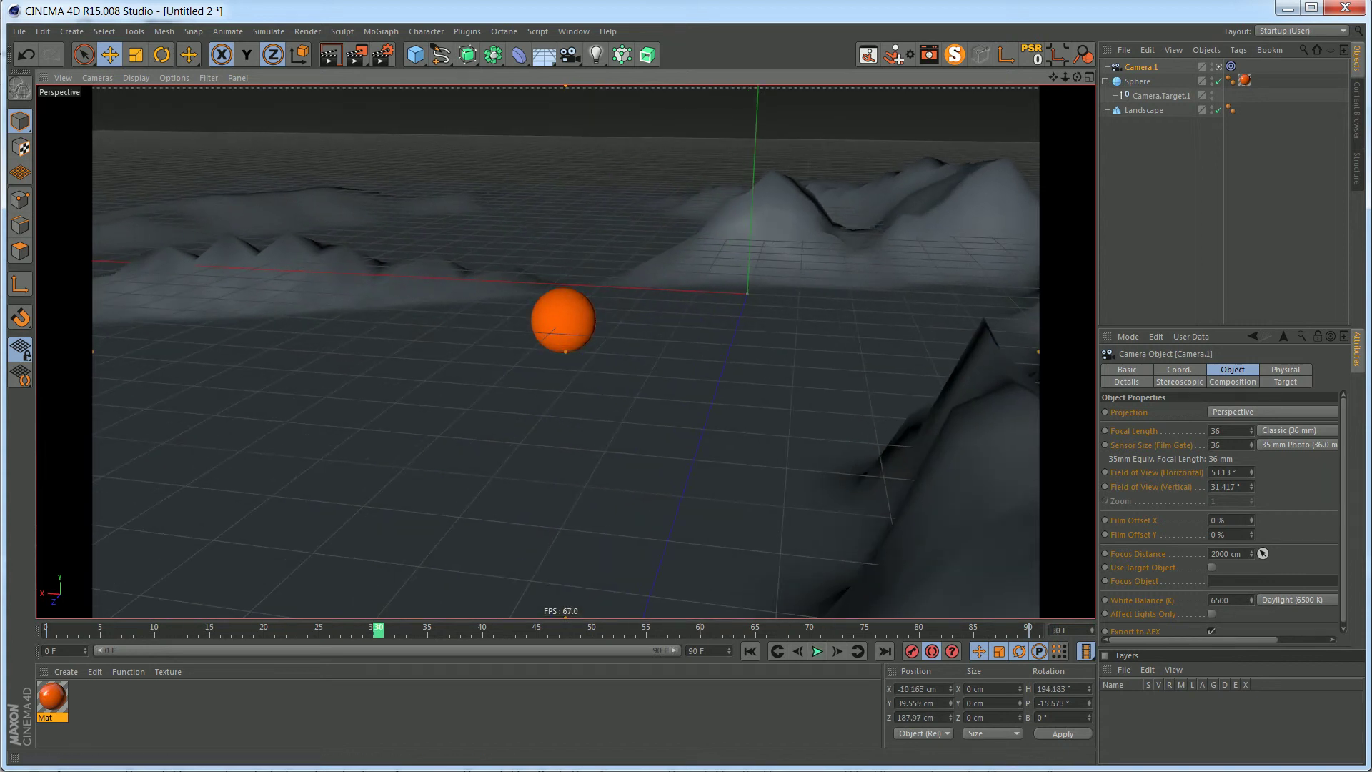
click(569, 55)
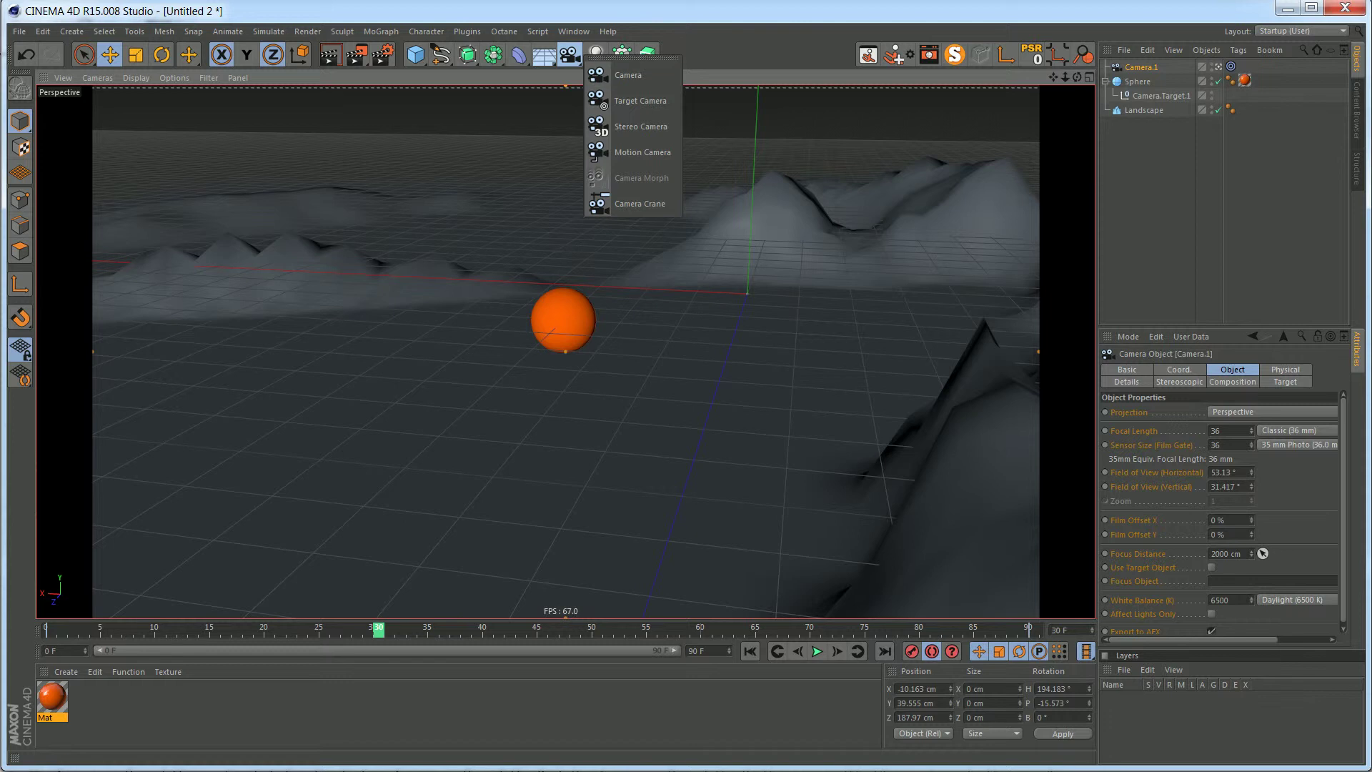
click(570, 55)
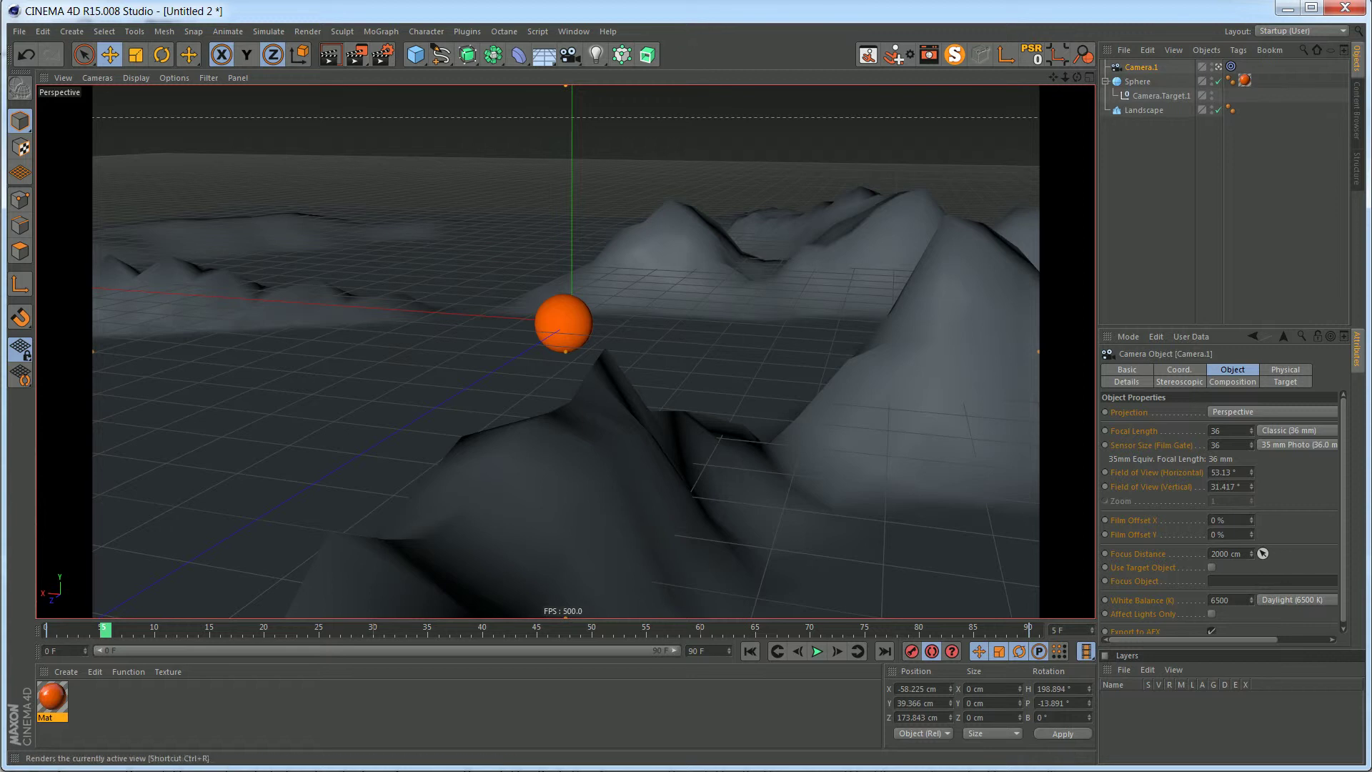
Open the Make Preview settings for the animation and place the dialog clear of the sphere.
click(357, 55)
click(356, 55)
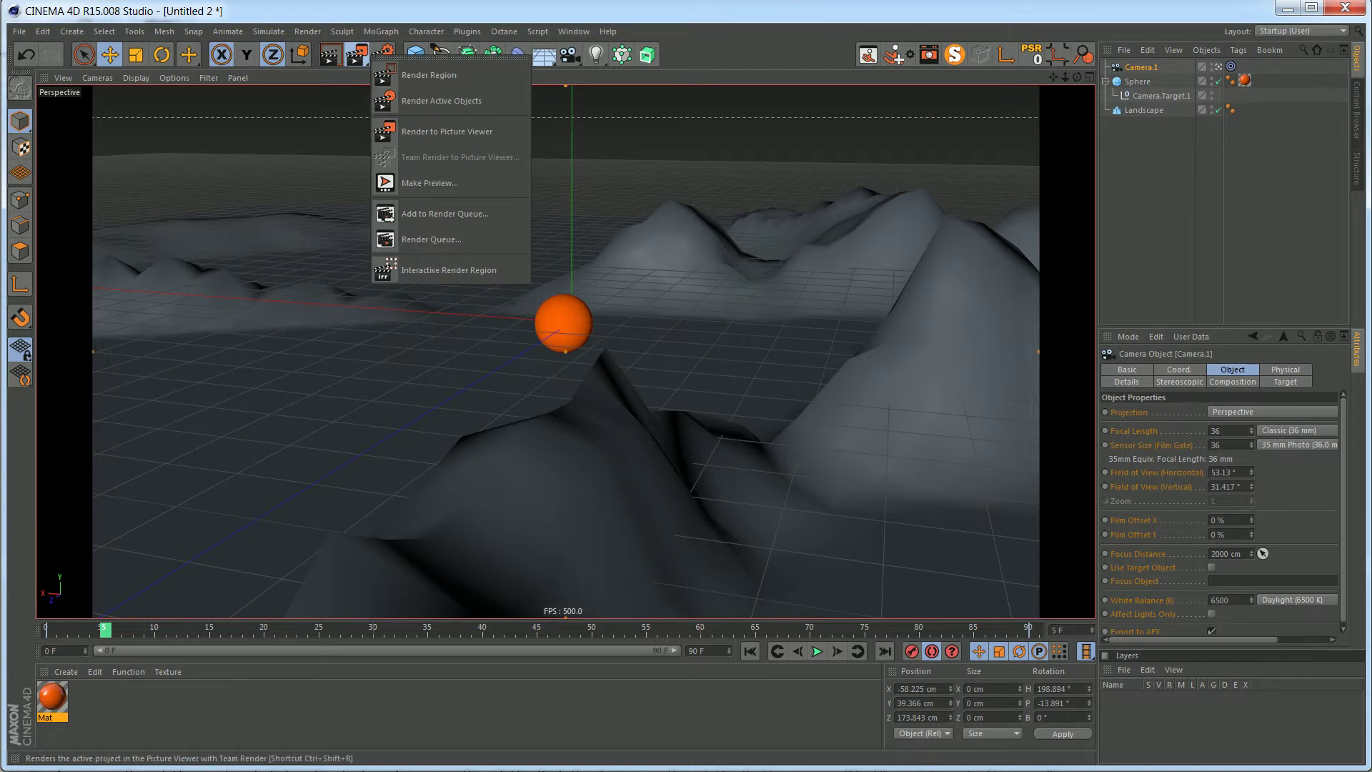
click(436, 183)
drag(401, 78, 735, 208)
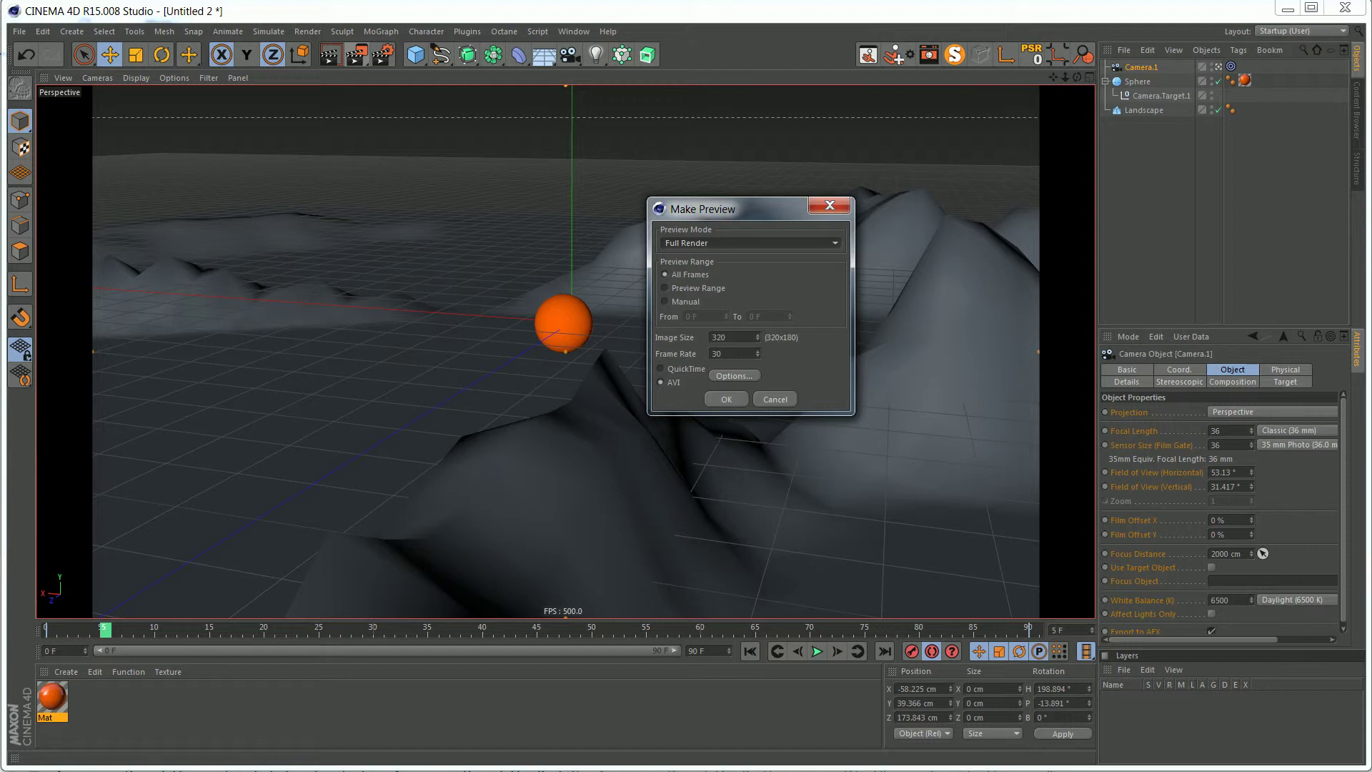
Try other preview modes, including Hardware Preview, and return the preview mode to Full Render.
click(751, 243)
click(743, 272)
drag(714, 209, 778, 218)
click(814, 252)
click(786, 295)
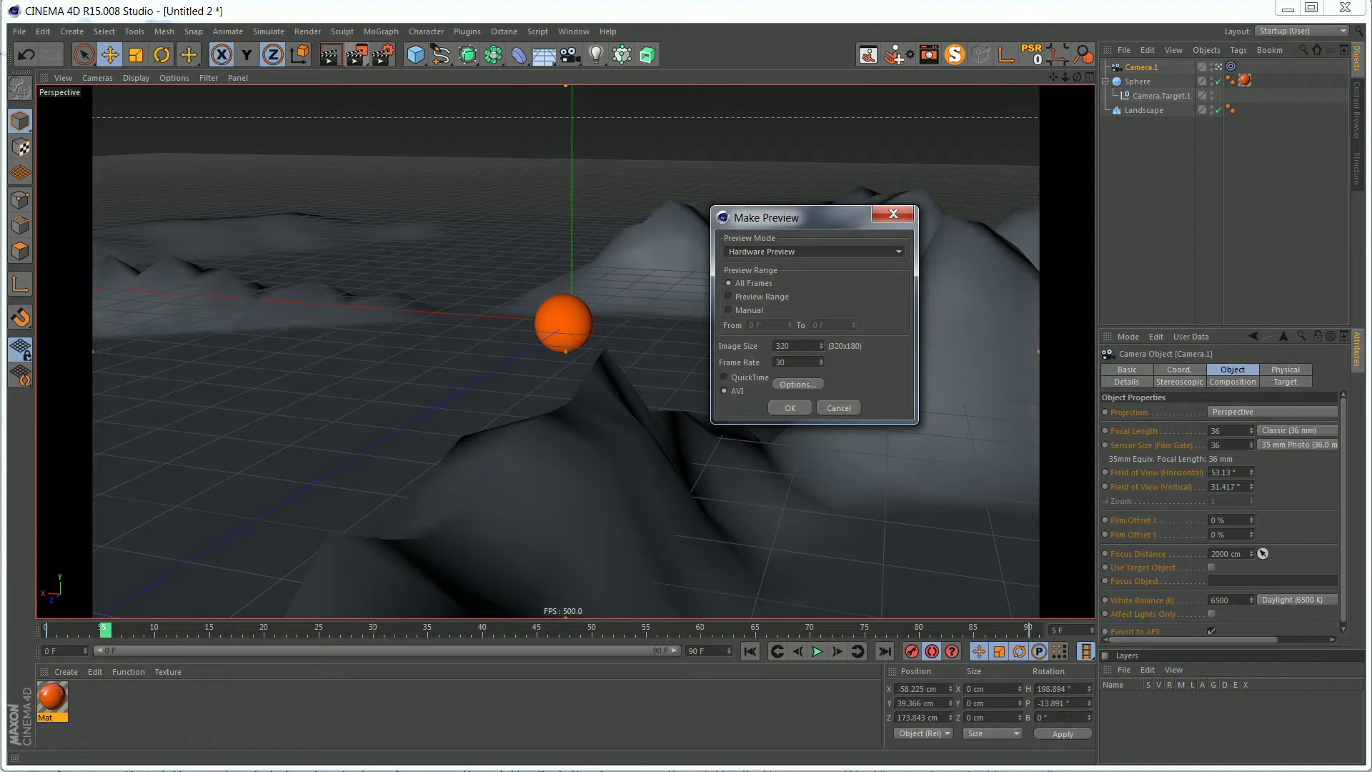
click(814, 251)
click(814, 252)
click(813, 252)
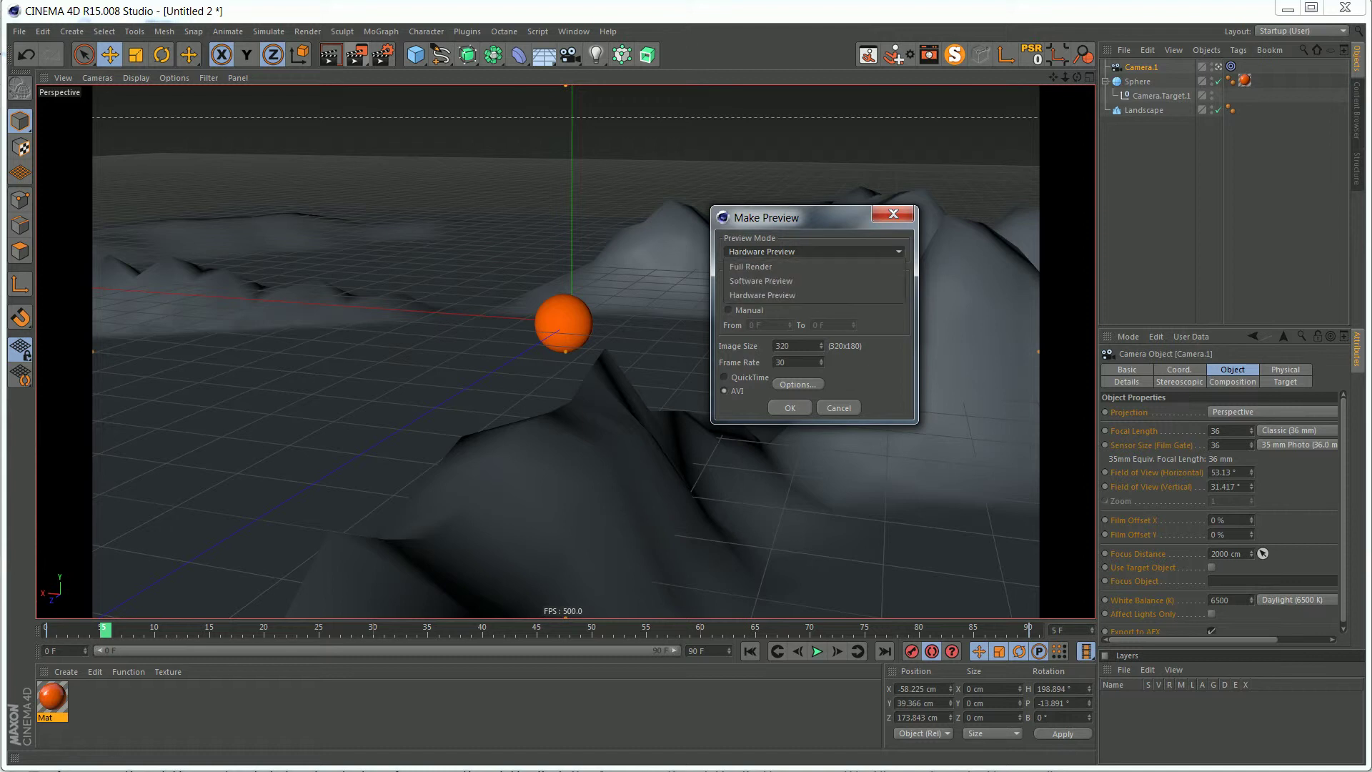
click(750, 266)
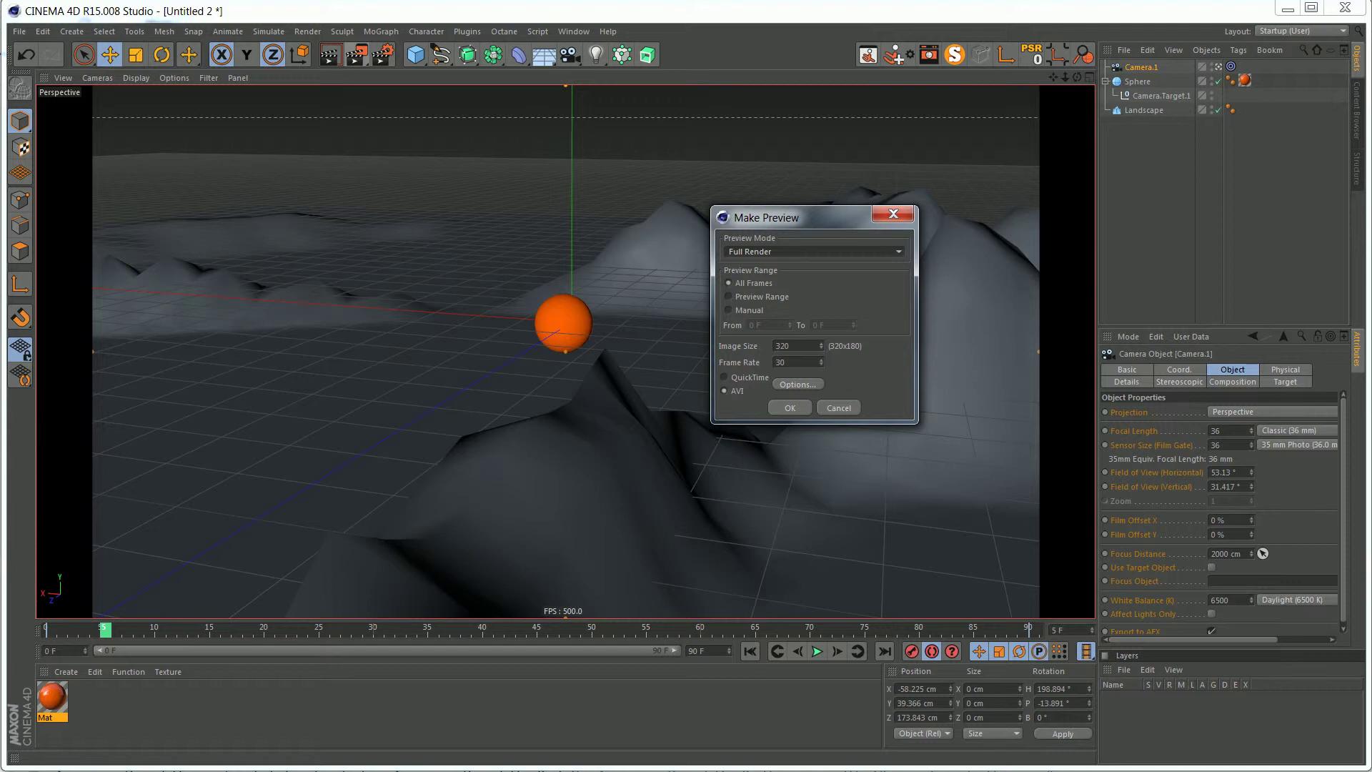
Set the preview range manually from frame 0 to frame 90.
click(729, 297)
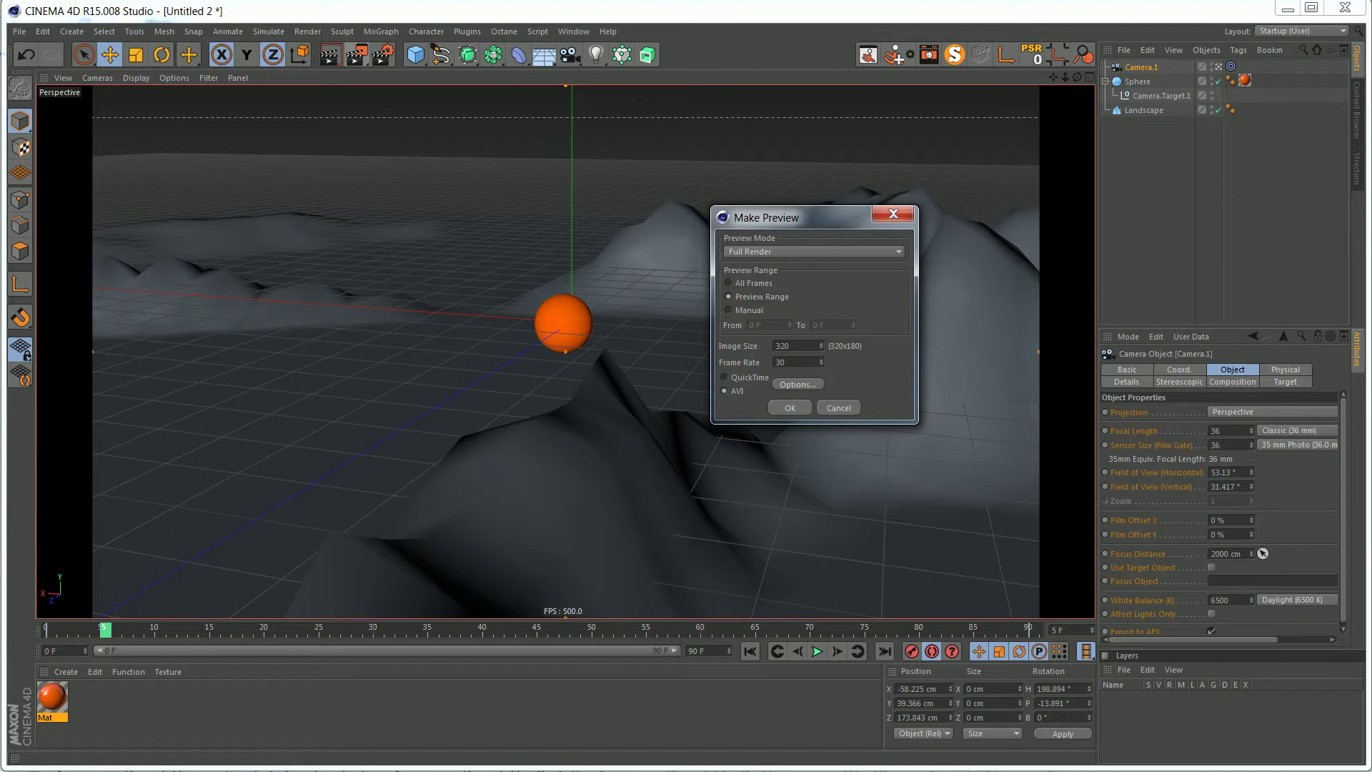
click(729, 310)
double_click(756, 325)
double_click(821, 325)
text(90)
key(Tab)
Keep image size 320 and frame rate 30, choose QuickTime with Animation compression at best quality, and render the preview.
click(789, 346)
key(ctrl+a)
click(787, 362)
click(797, 385)
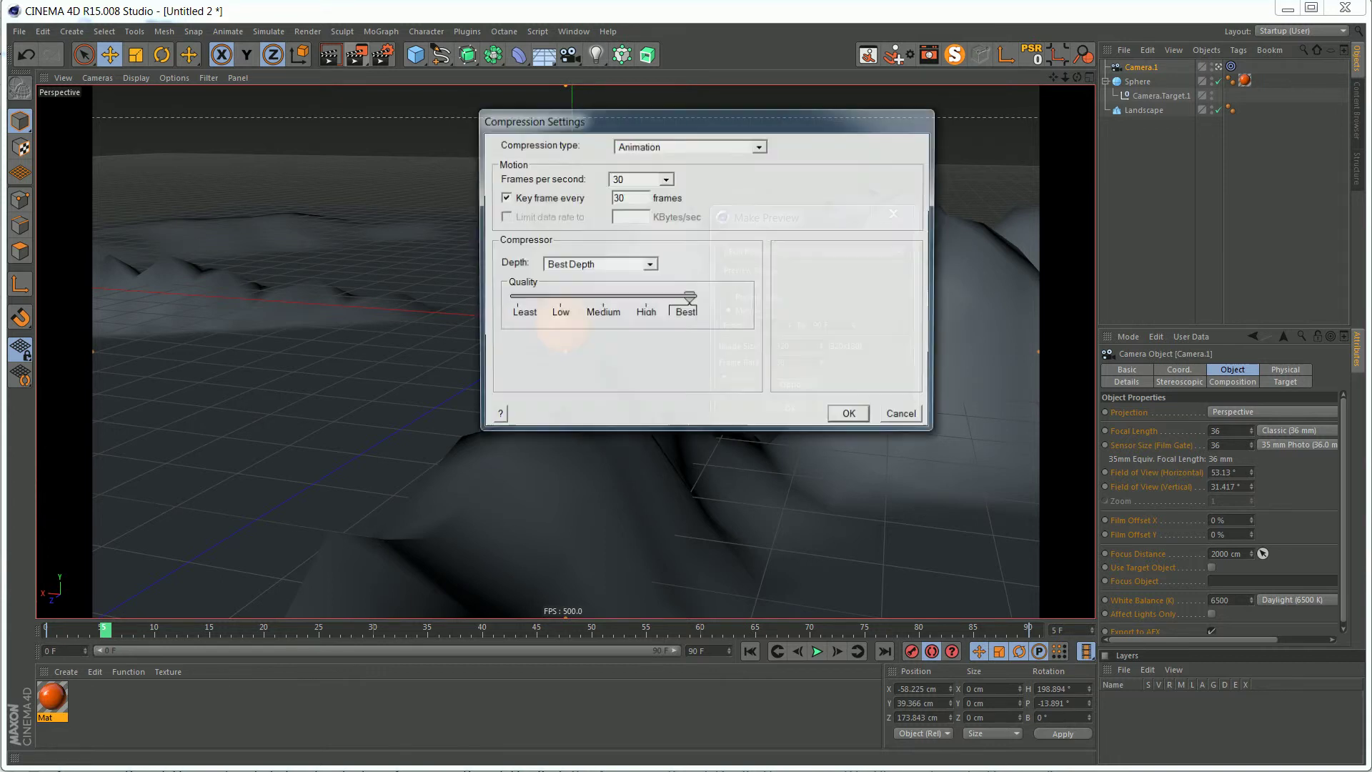
click(851, 416)
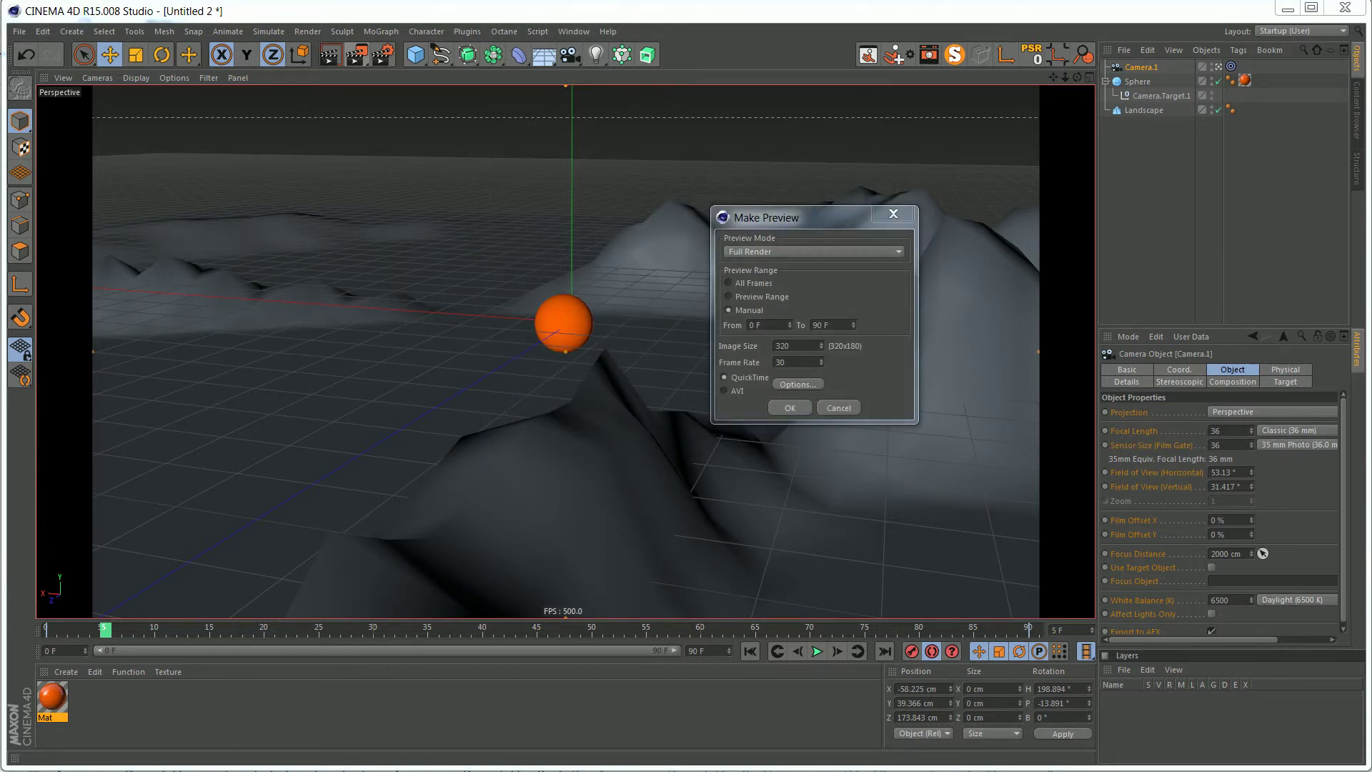
key(Return)
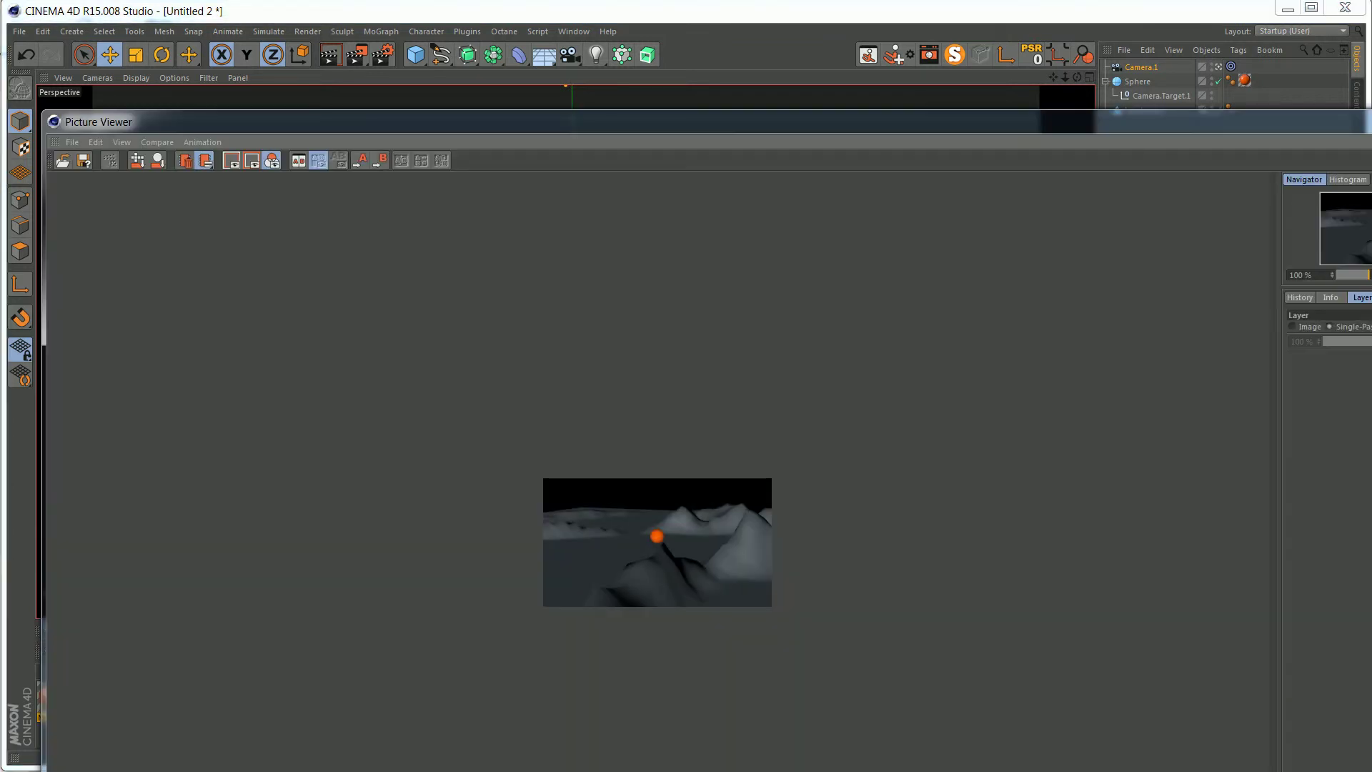
Fit the Picture Viewer on screen, play the rendered preview and close the viewer.
drag(686, 122, 607, 40)
drag(1371, 28, 679, 335)
drag(500, 346, 745, 95)
click(825, 624)
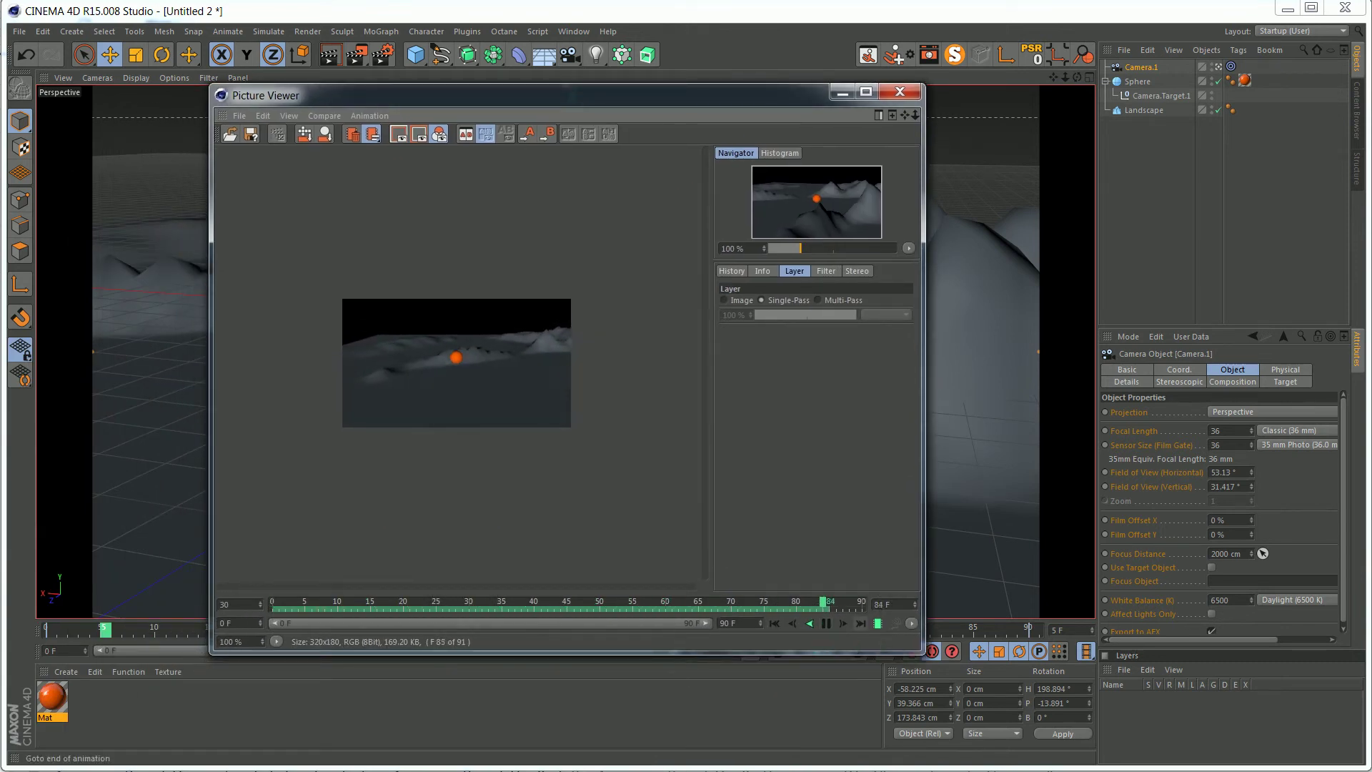
click(825, 624)
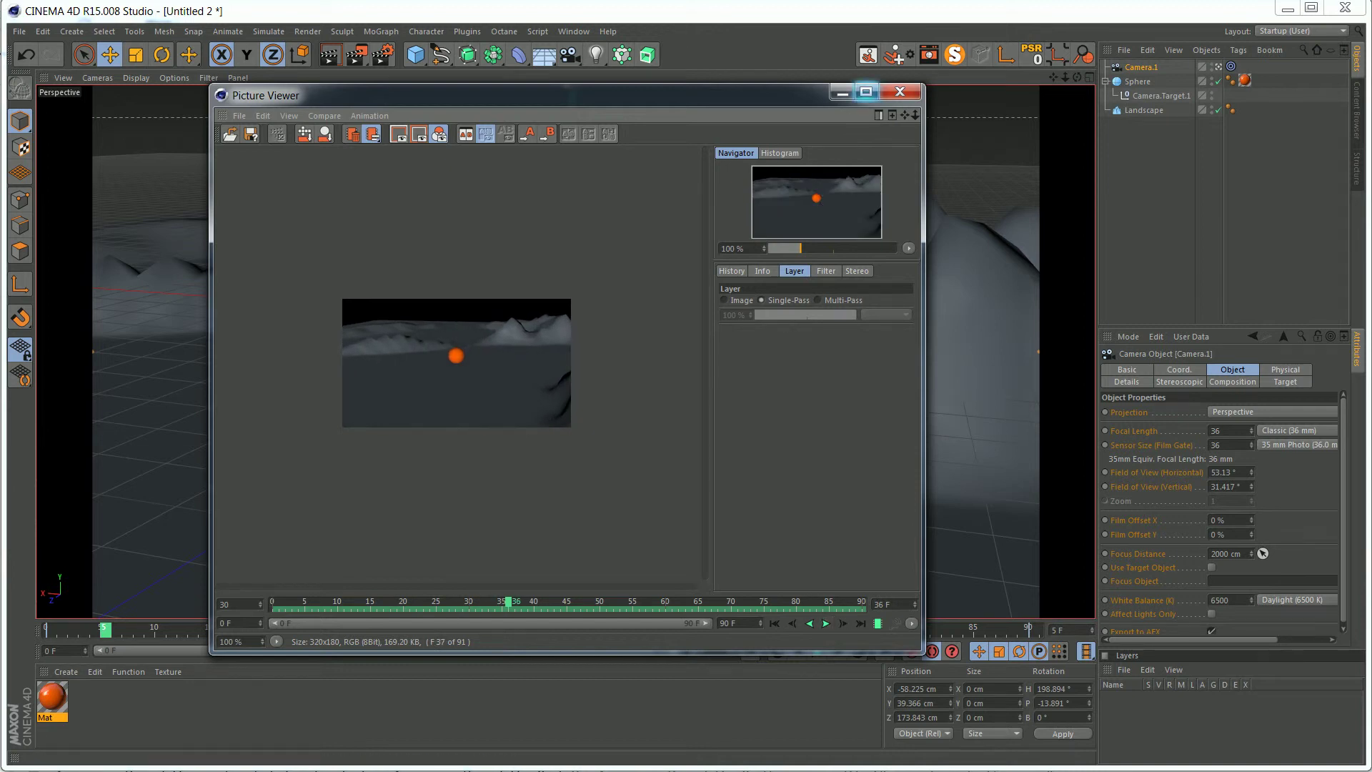
click(900, 92)
Add a light to the scene and raise it above the sphere to about Y 22.219 cm.
click(595, 55)
click(622, 74)
drag(572, 175, 571, 63)
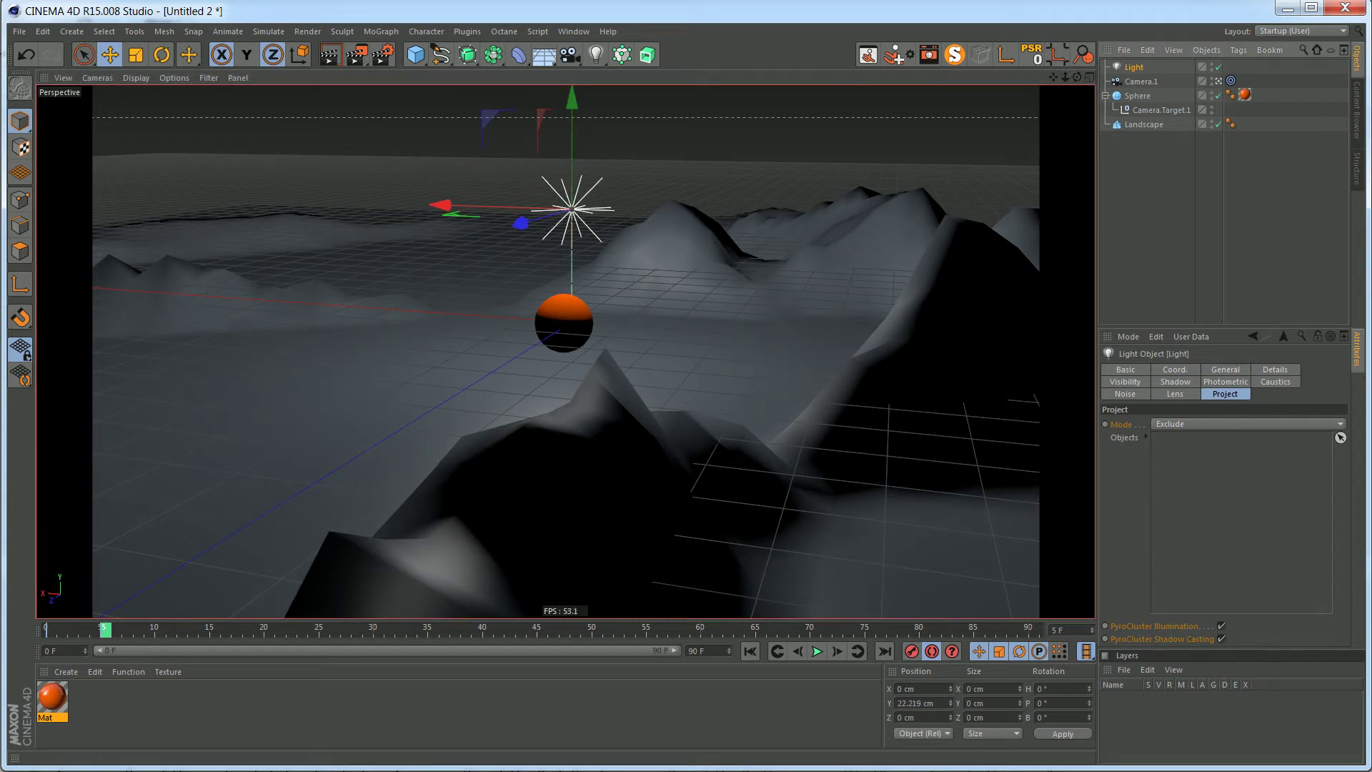
Set the light's shadow type to Shadow Maps (Soft).
click(1225, 369)
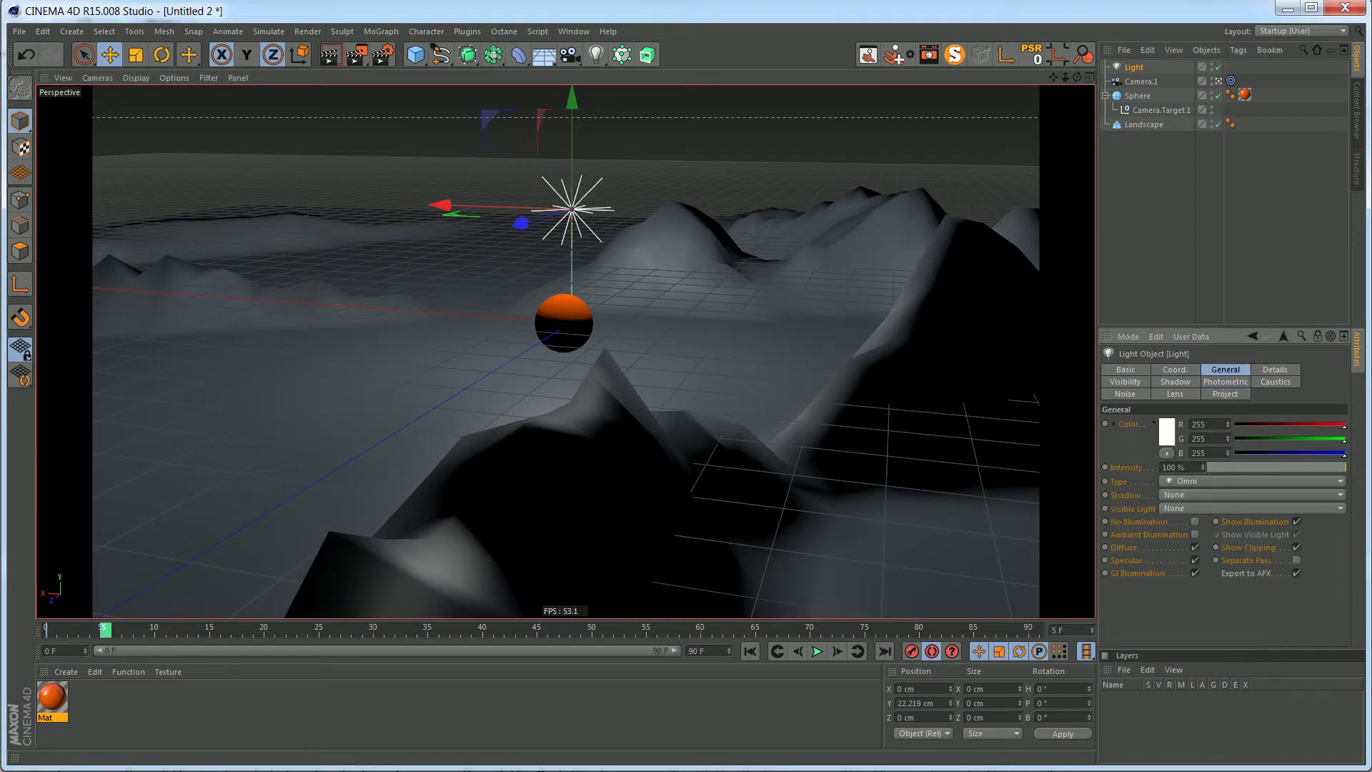
click(1251, 482)
click(1251, 481)
click(1251, 495)
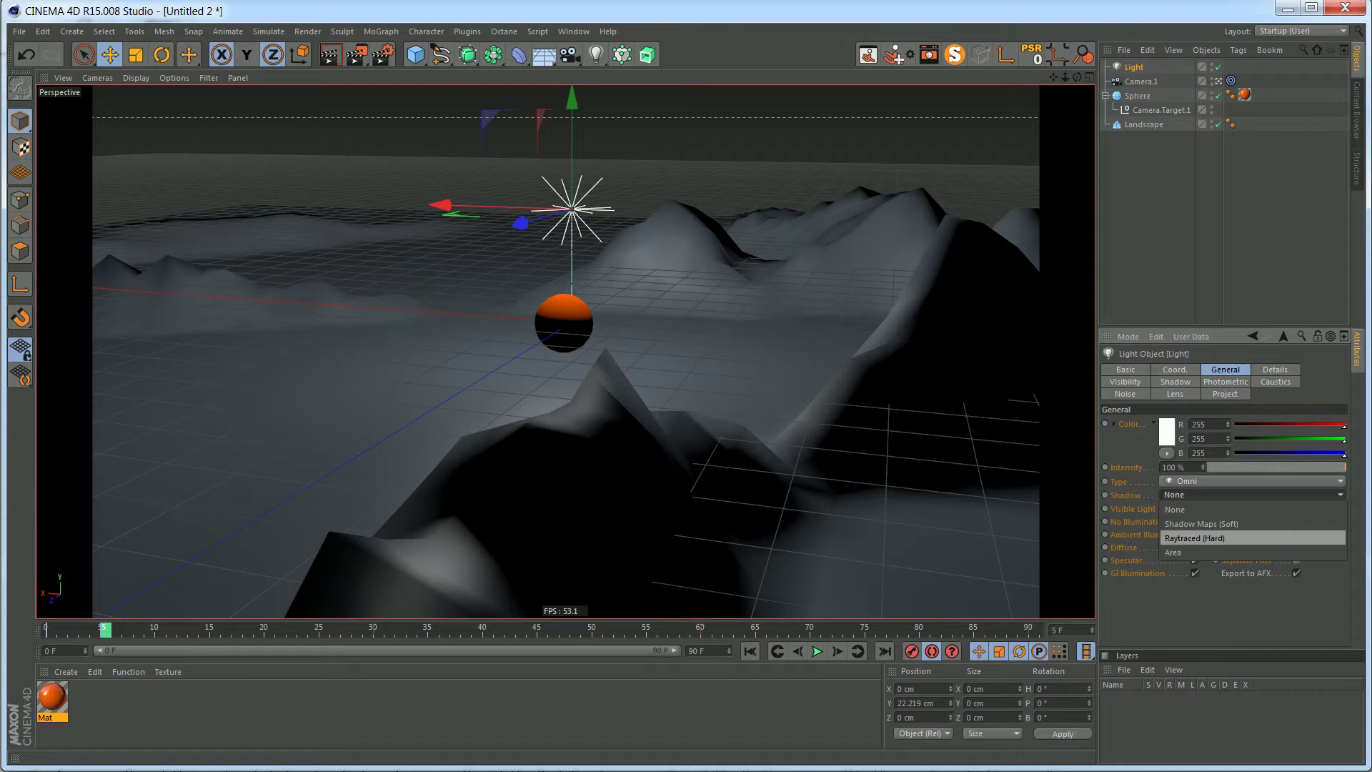
click(1252, 523)
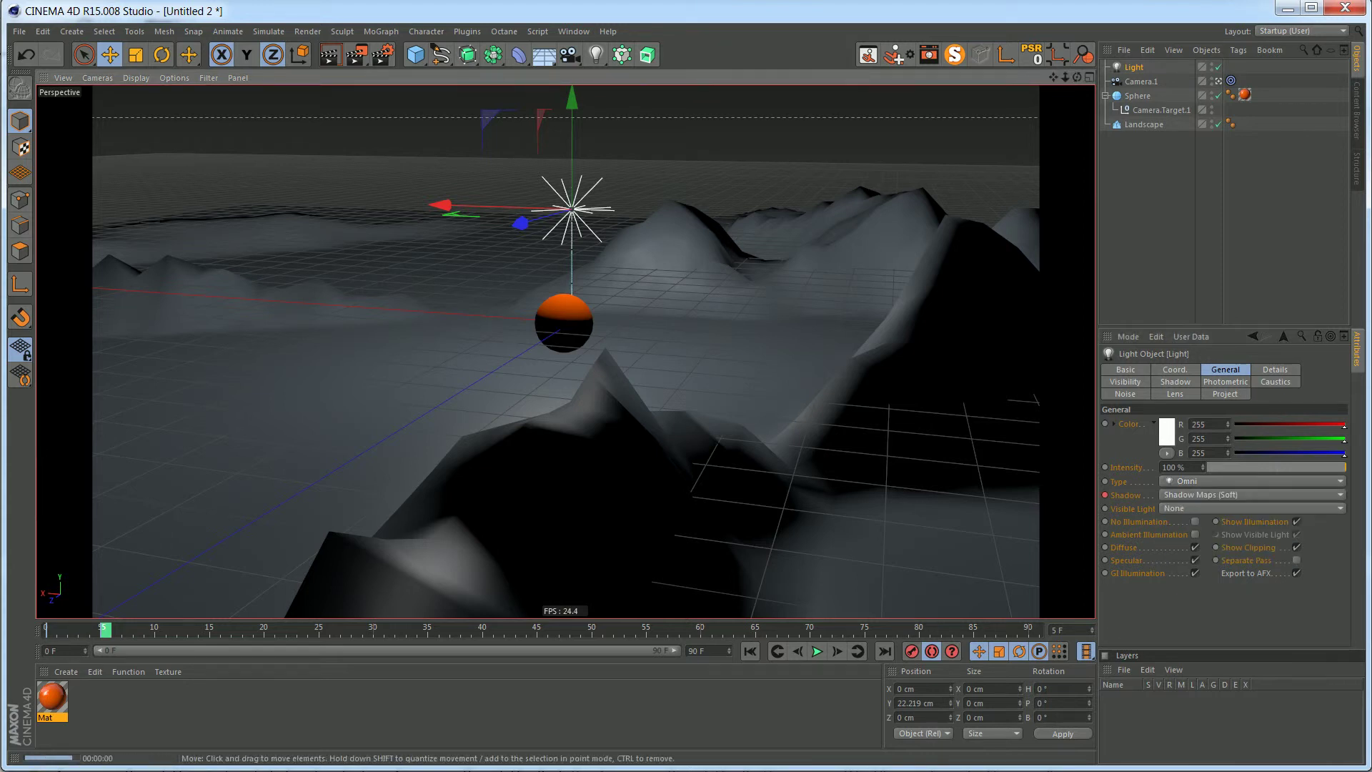
Render the perspective view to check the soft shadows and play part of the animation.
key(ctrl+r)
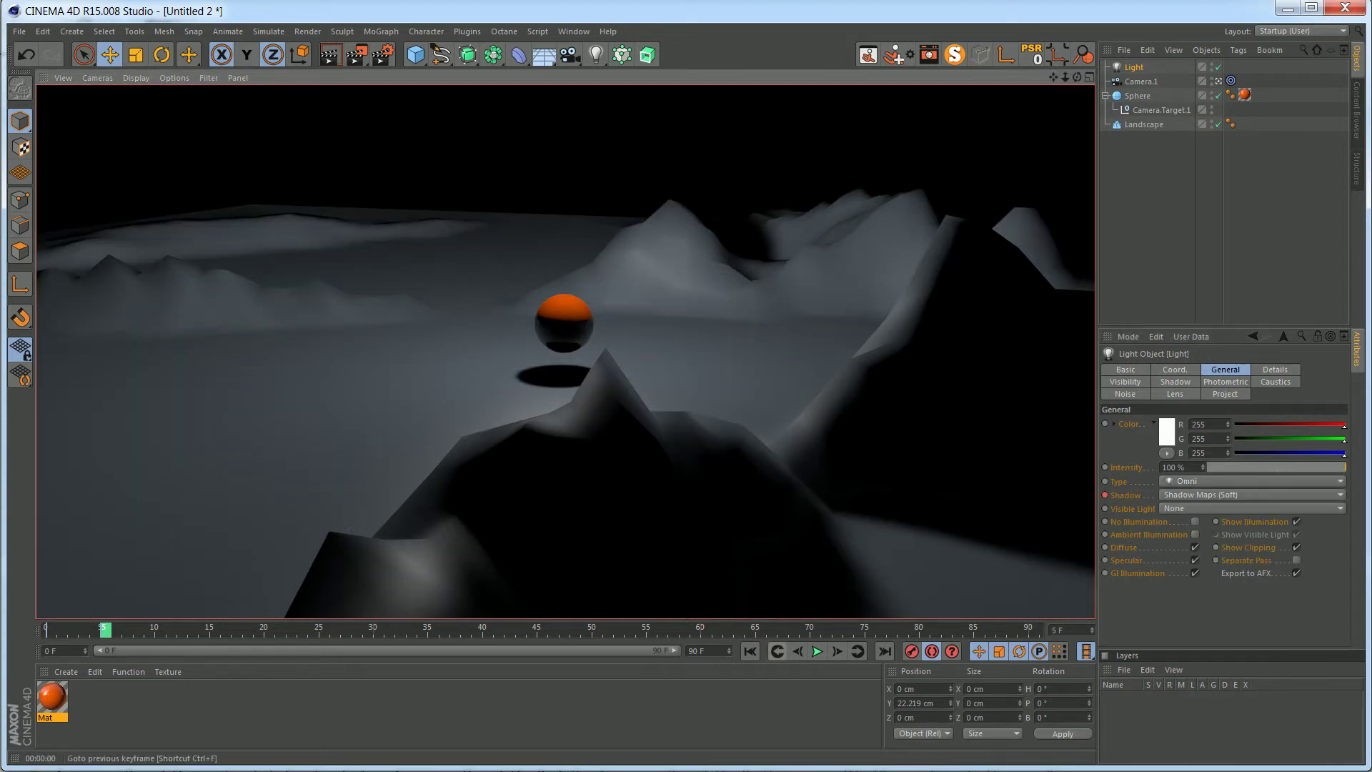
click(817, 651)
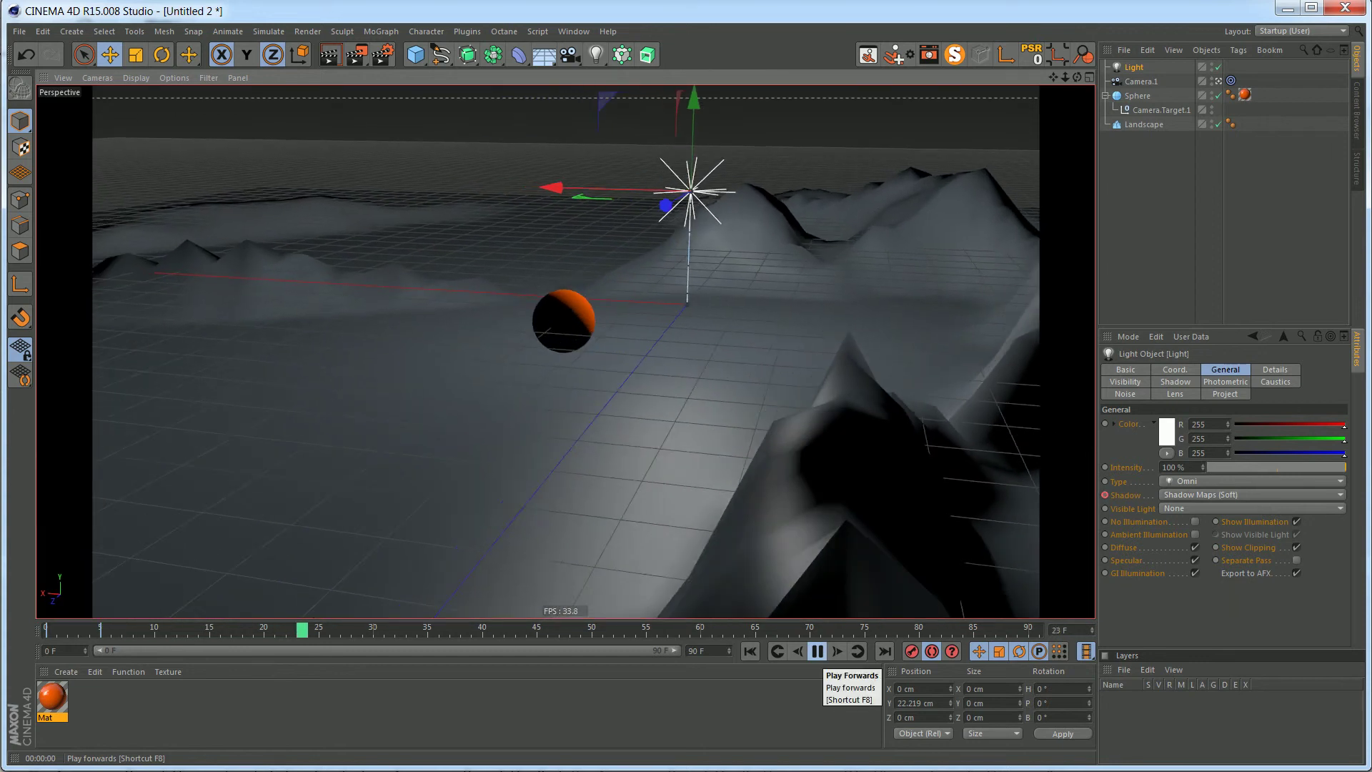
click(817, 651)
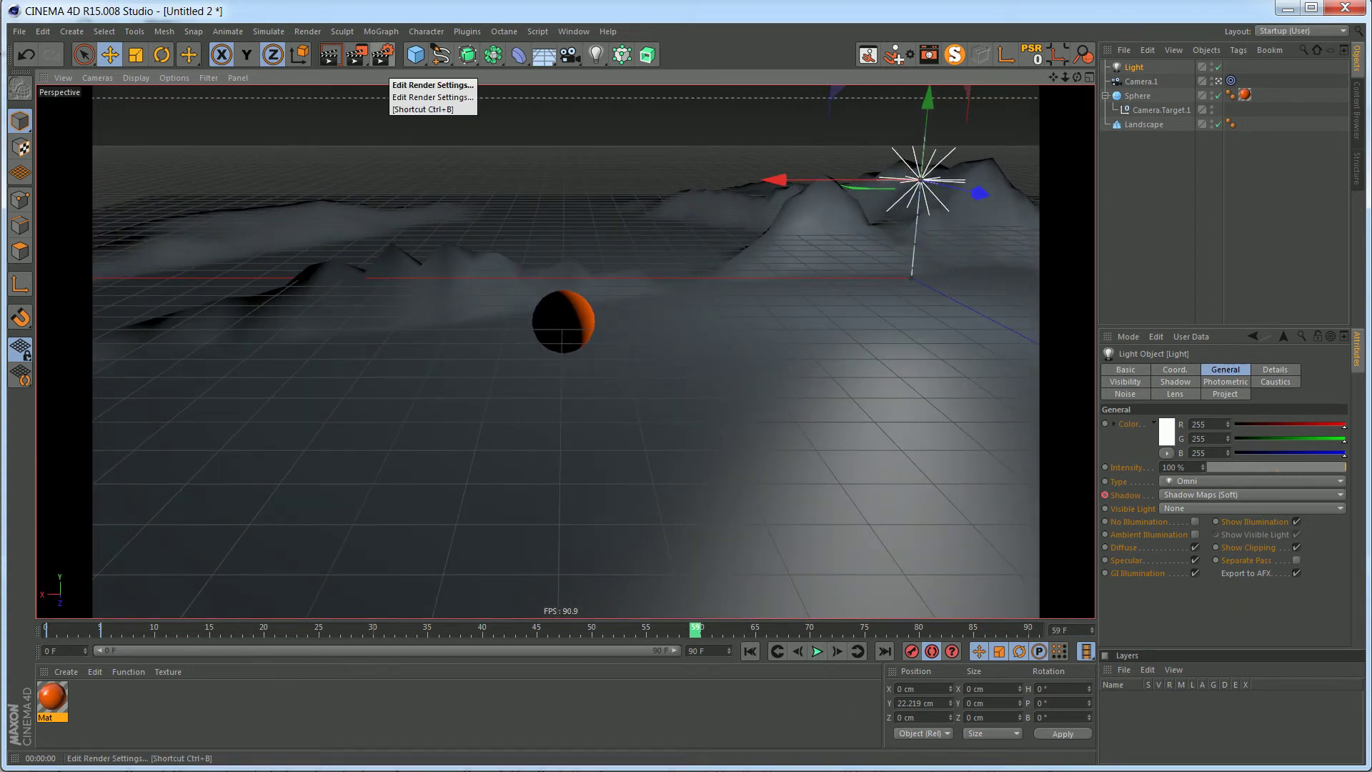
Open the render settings and turn off Multi-Pass rendering.
click(382, 54)
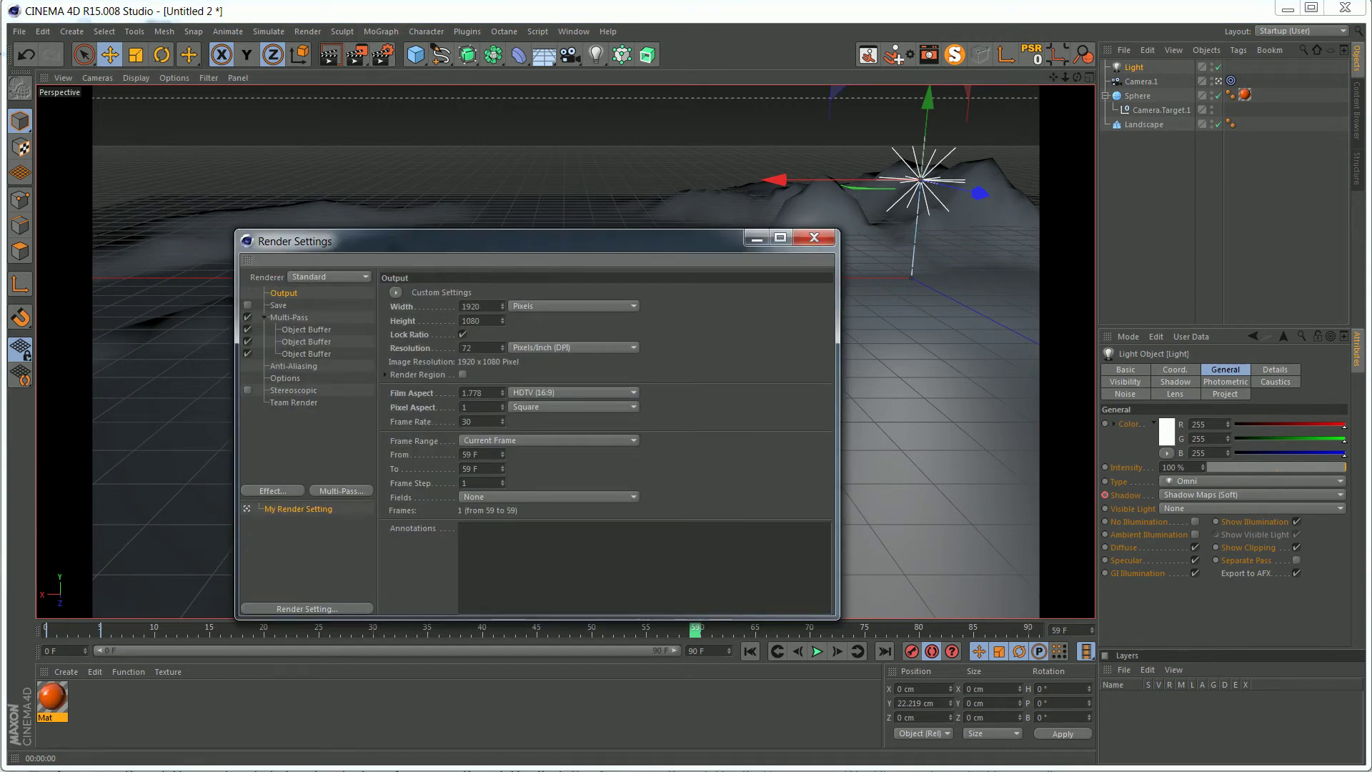
click(278, 305)
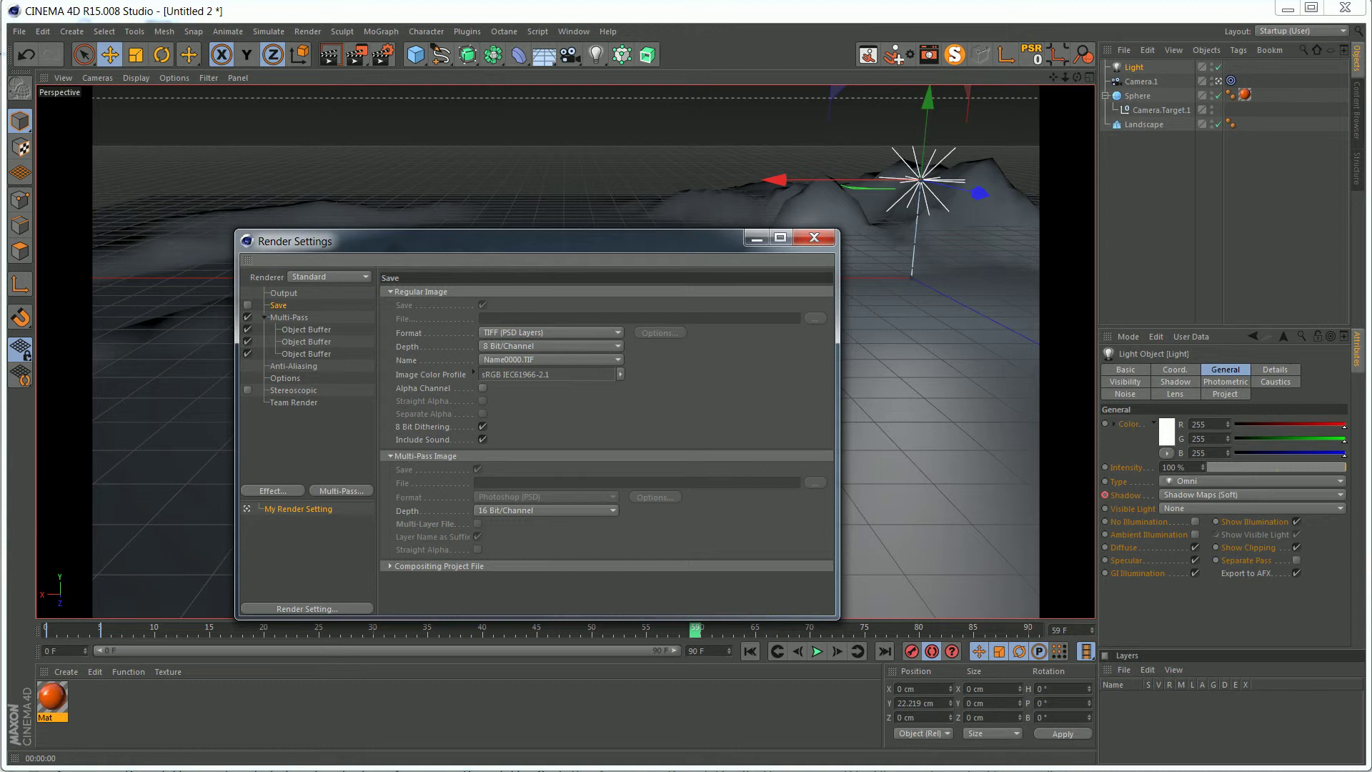
click(248, 317)
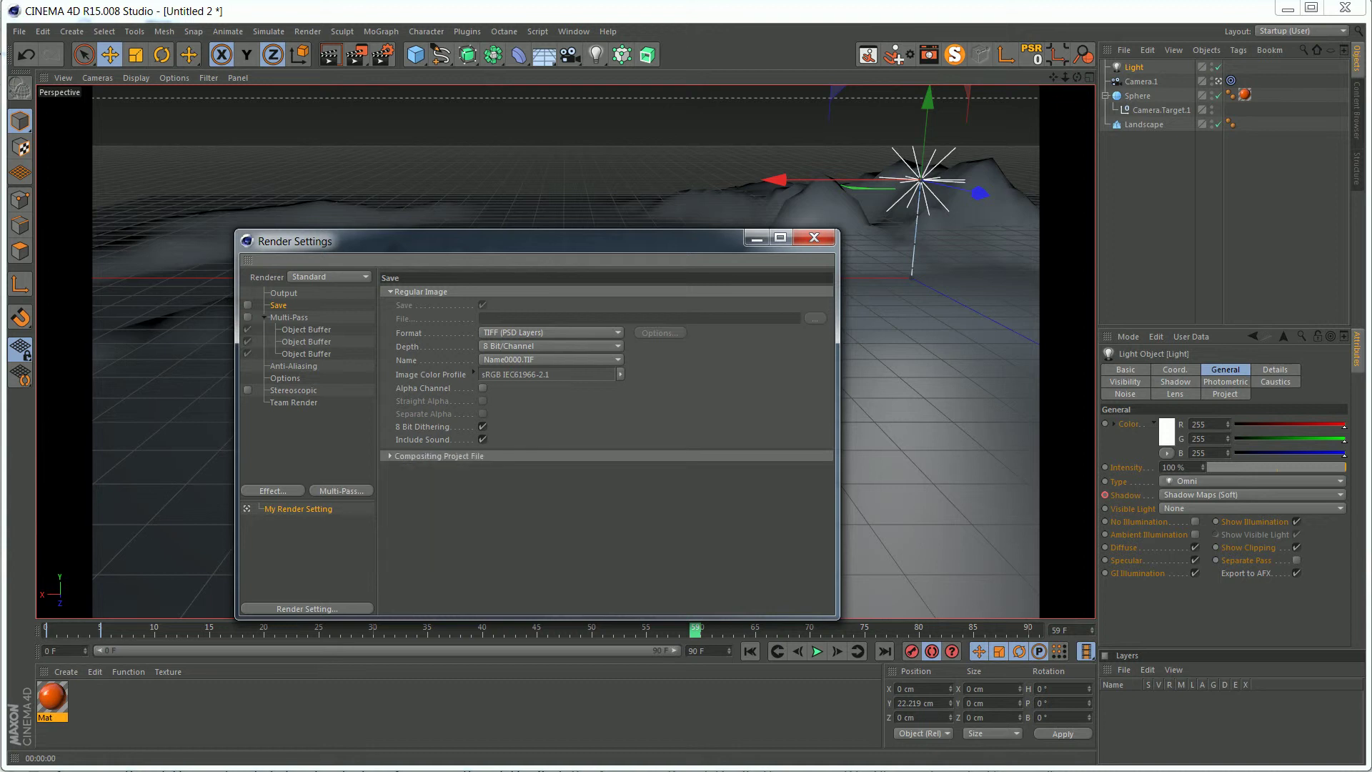
Set the output frame range to Manual, from frame 0 to frame 90.
click(283, 293)
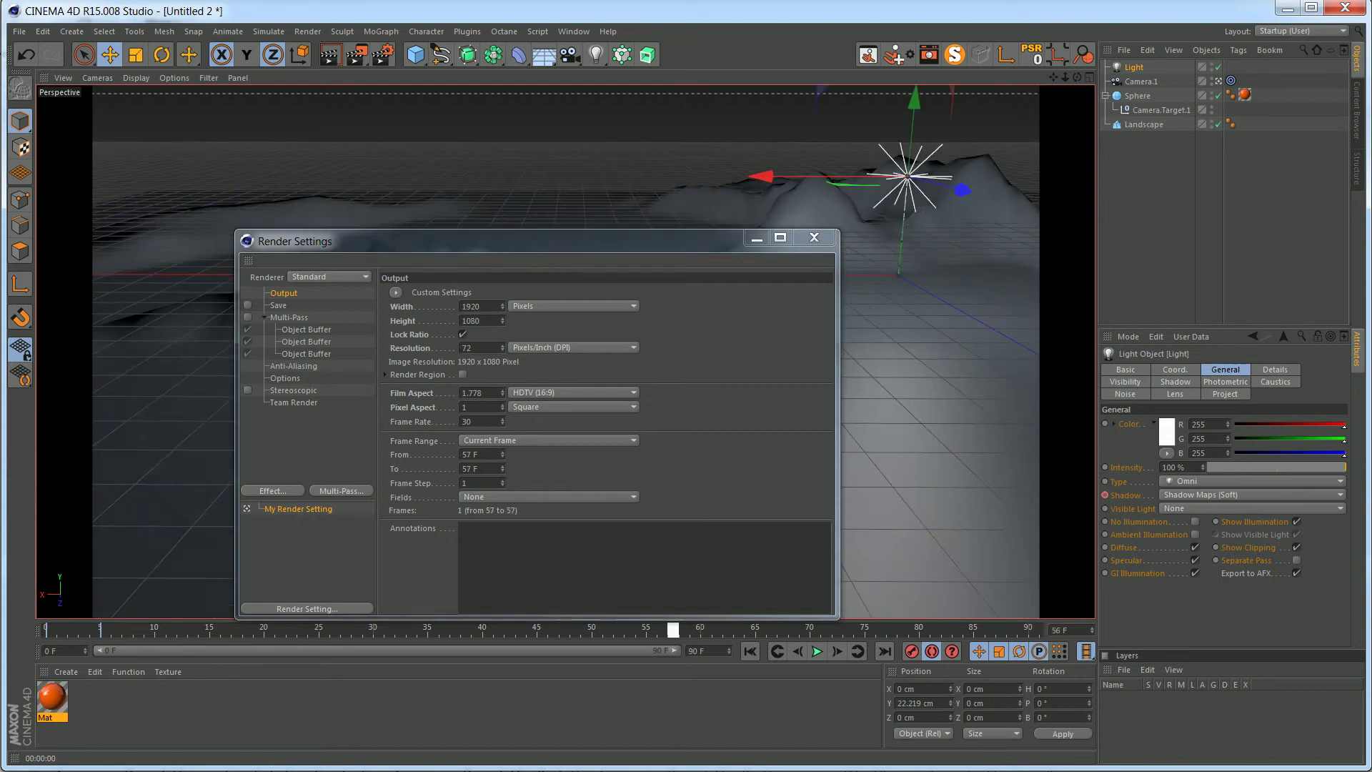
click(548, 441)
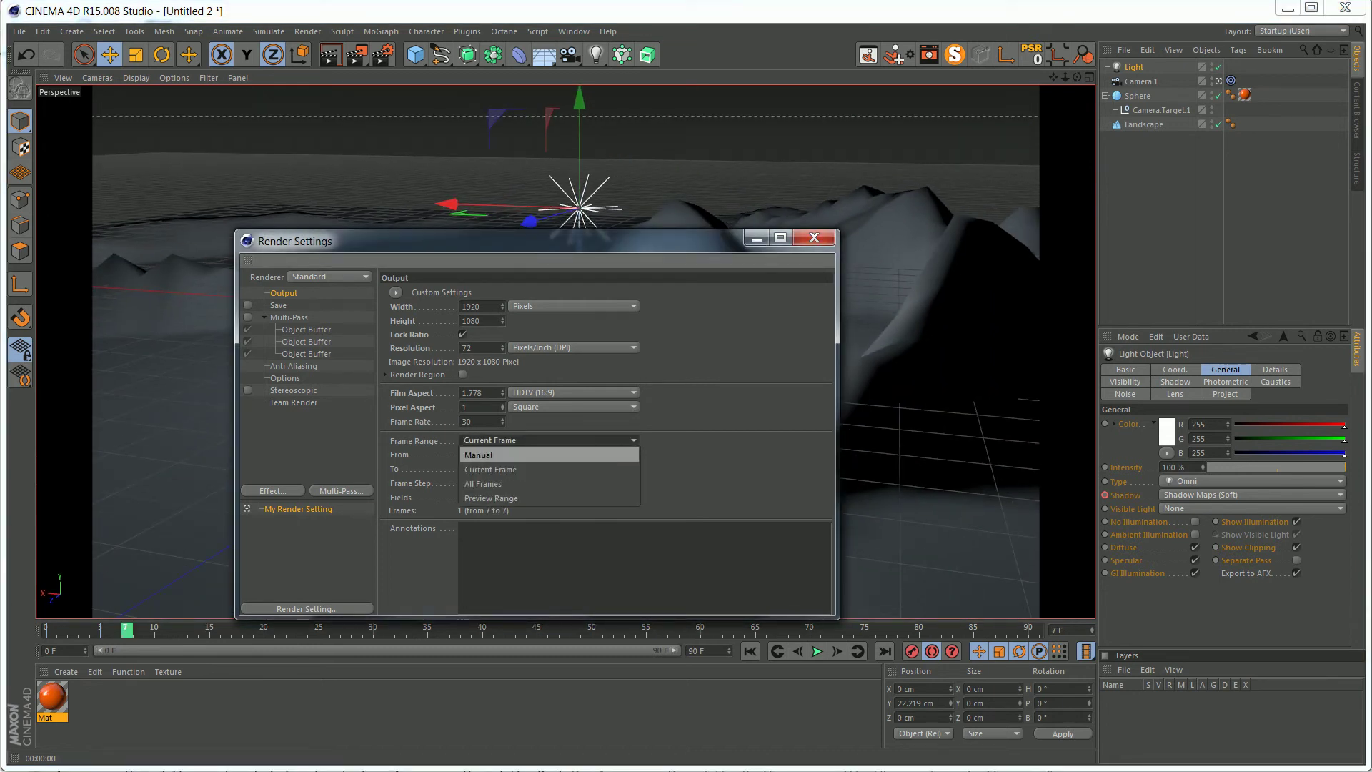
click(549, 455)
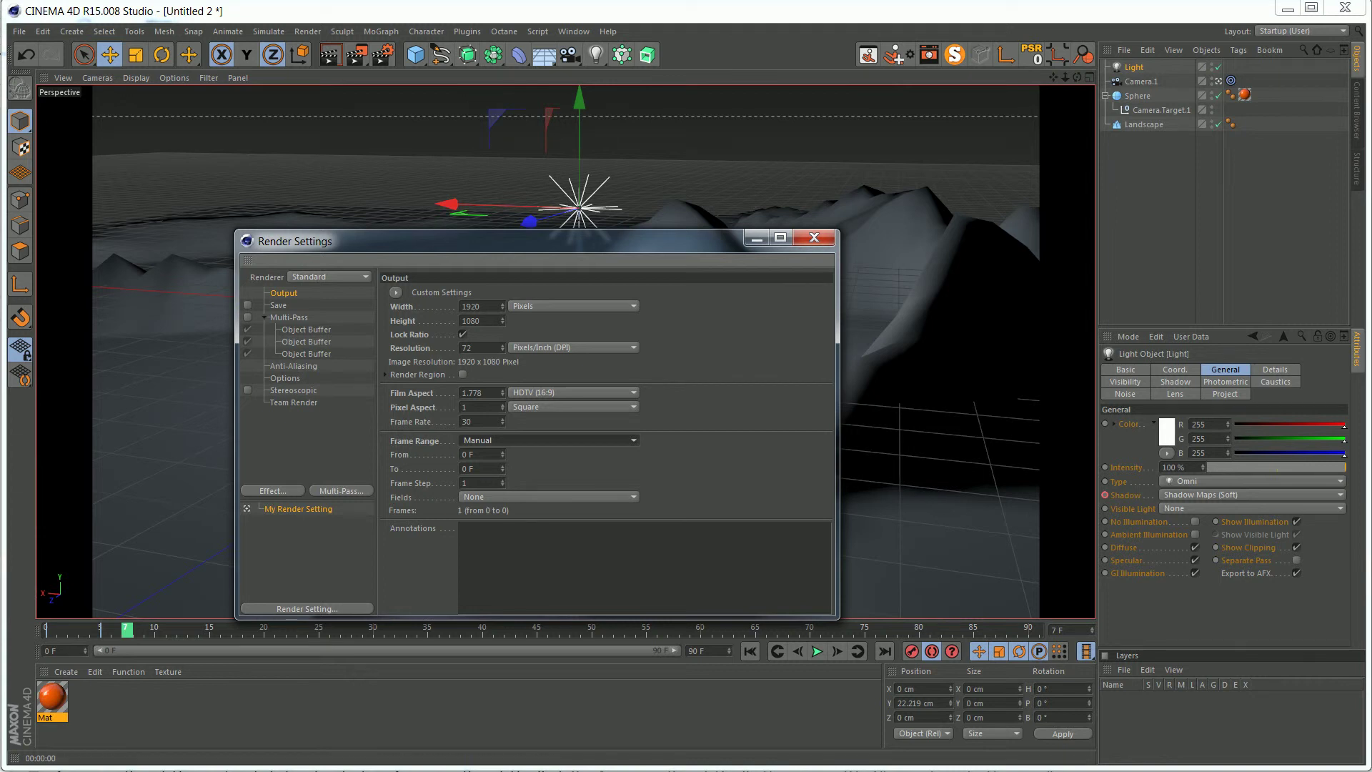
click(49, 629)
drag(51, 630, 1034, 629)
click(468, 469)
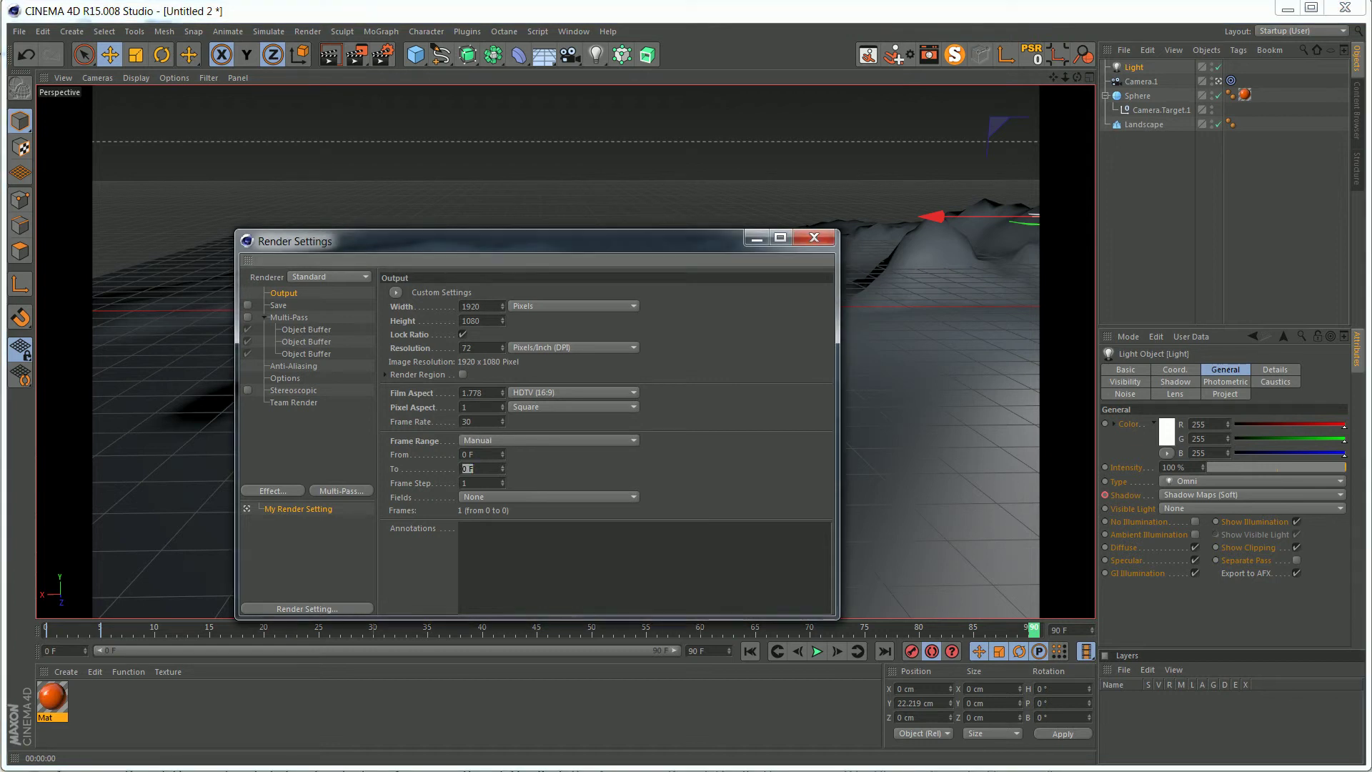
text(90)
key(Return)
Enable saving of the render and set its output file to SphereMountain in the MainC4D folder.
click(278, 305)
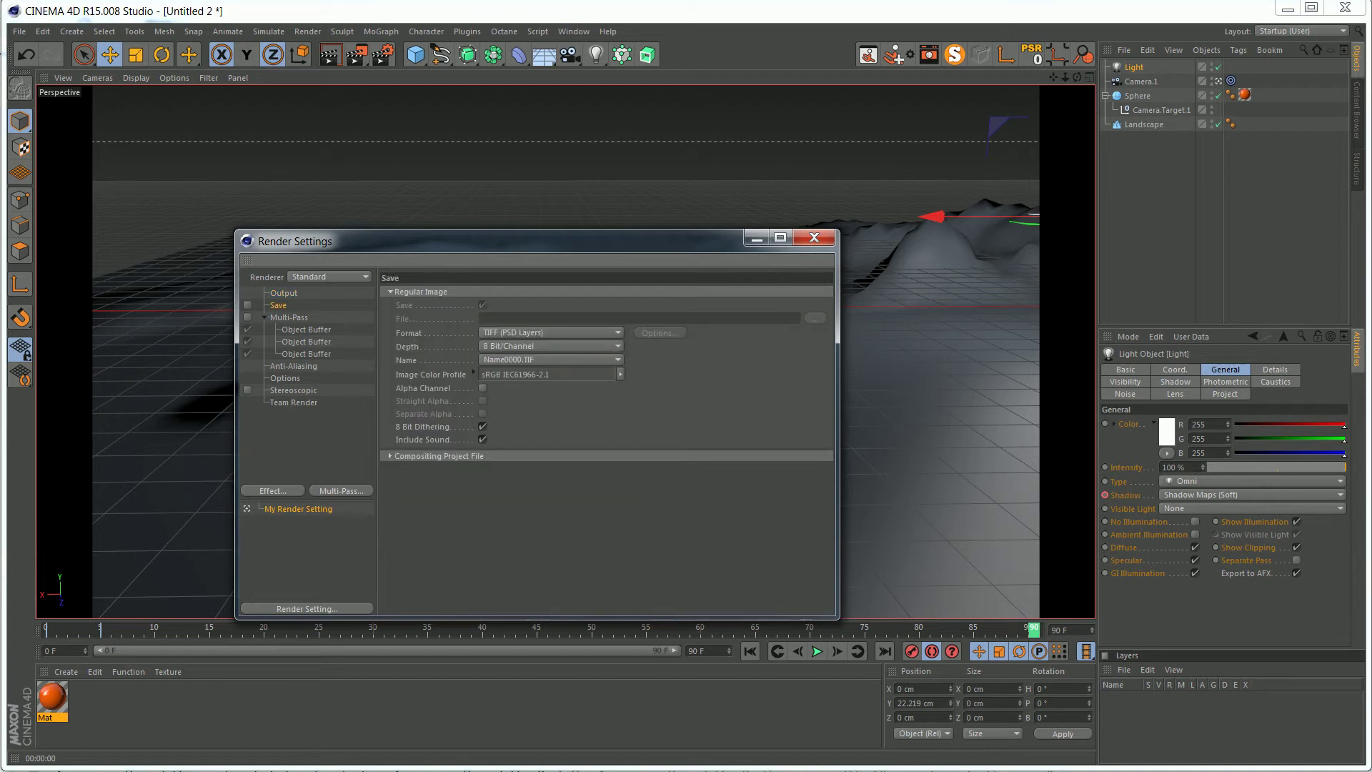
click(247, 305)
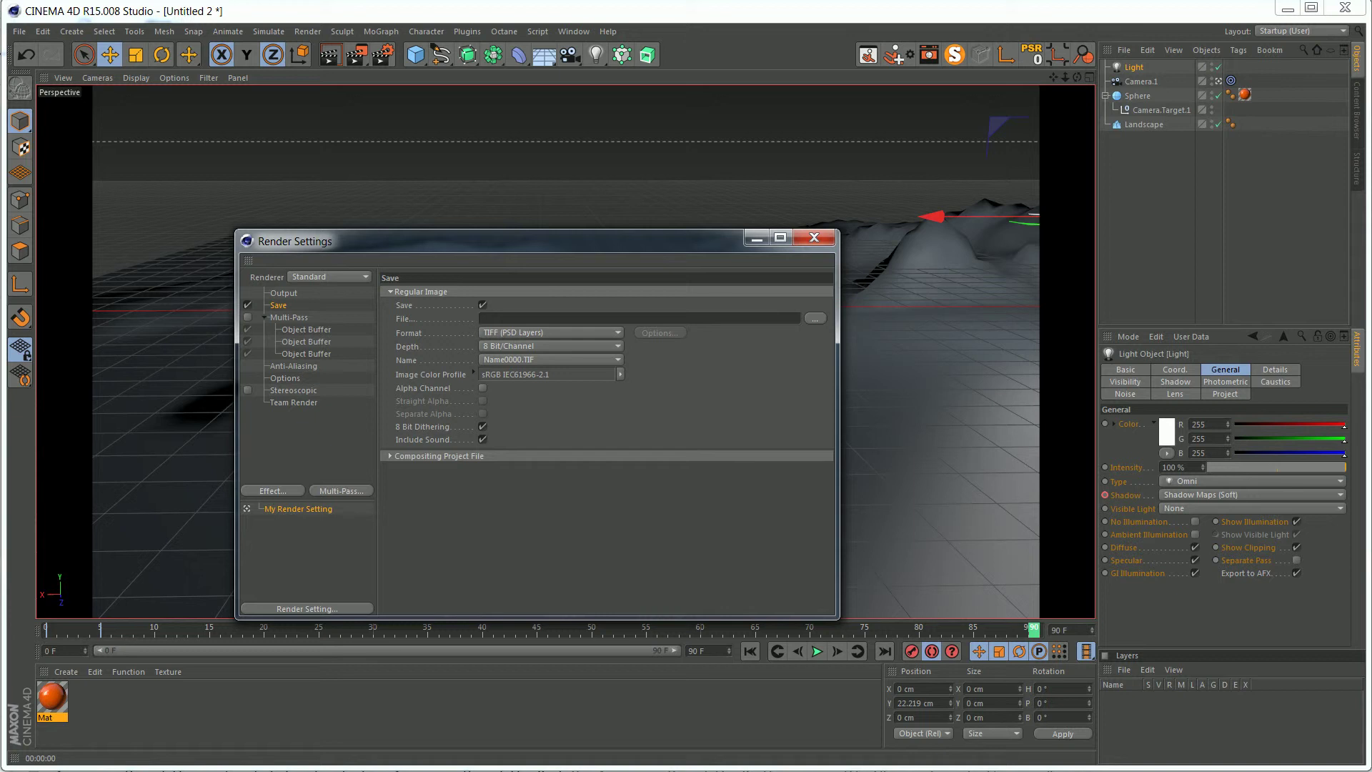
click(815, 318)
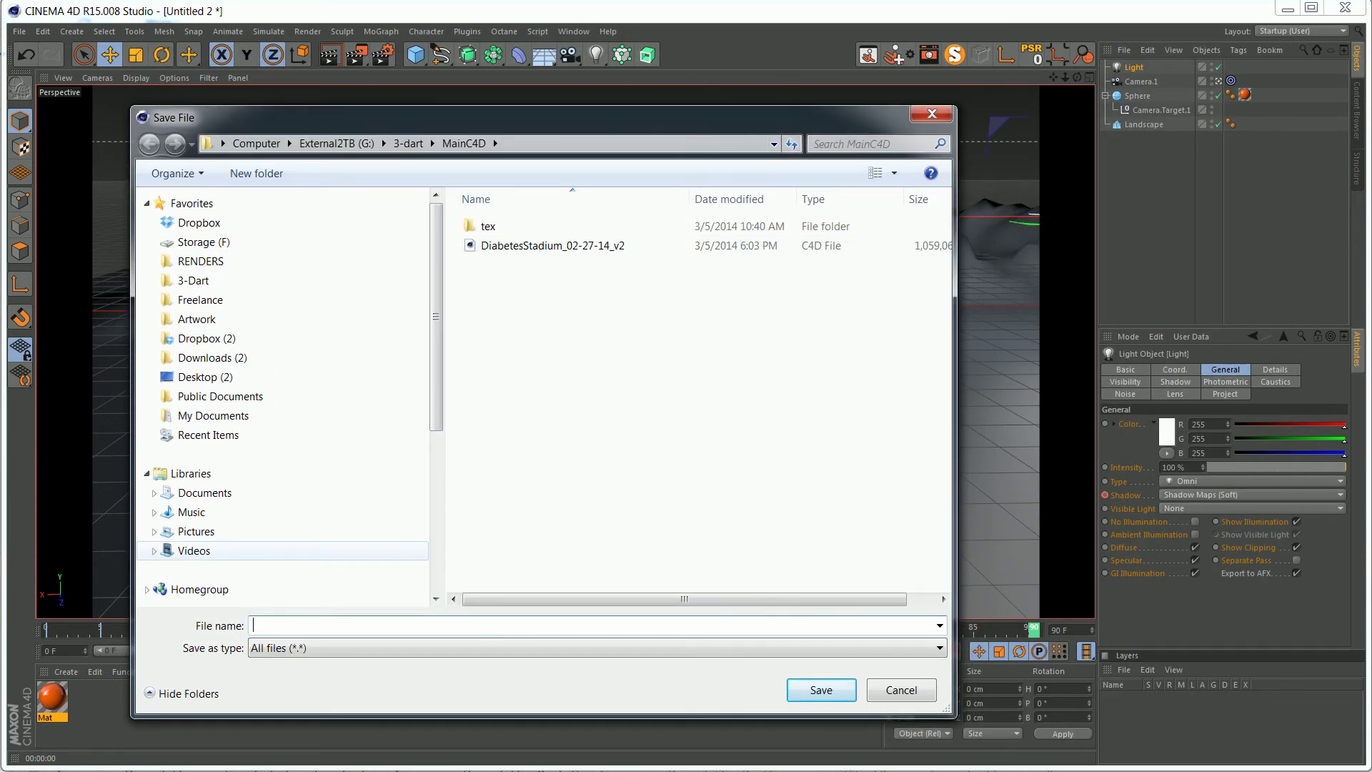
text(SphereMountain)
key(Return)
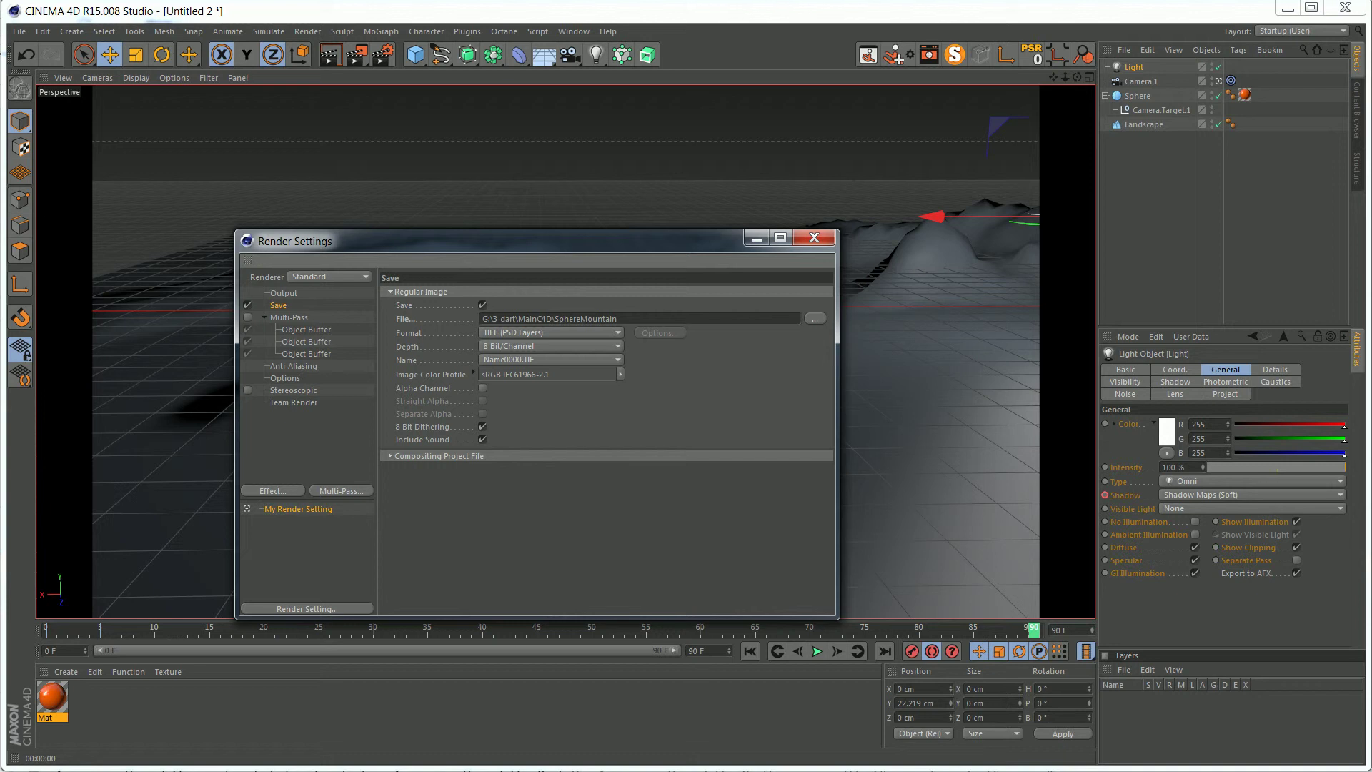
Set the save format to QuickTime Movie and choose Animation as its compression type.
click(550, 333)
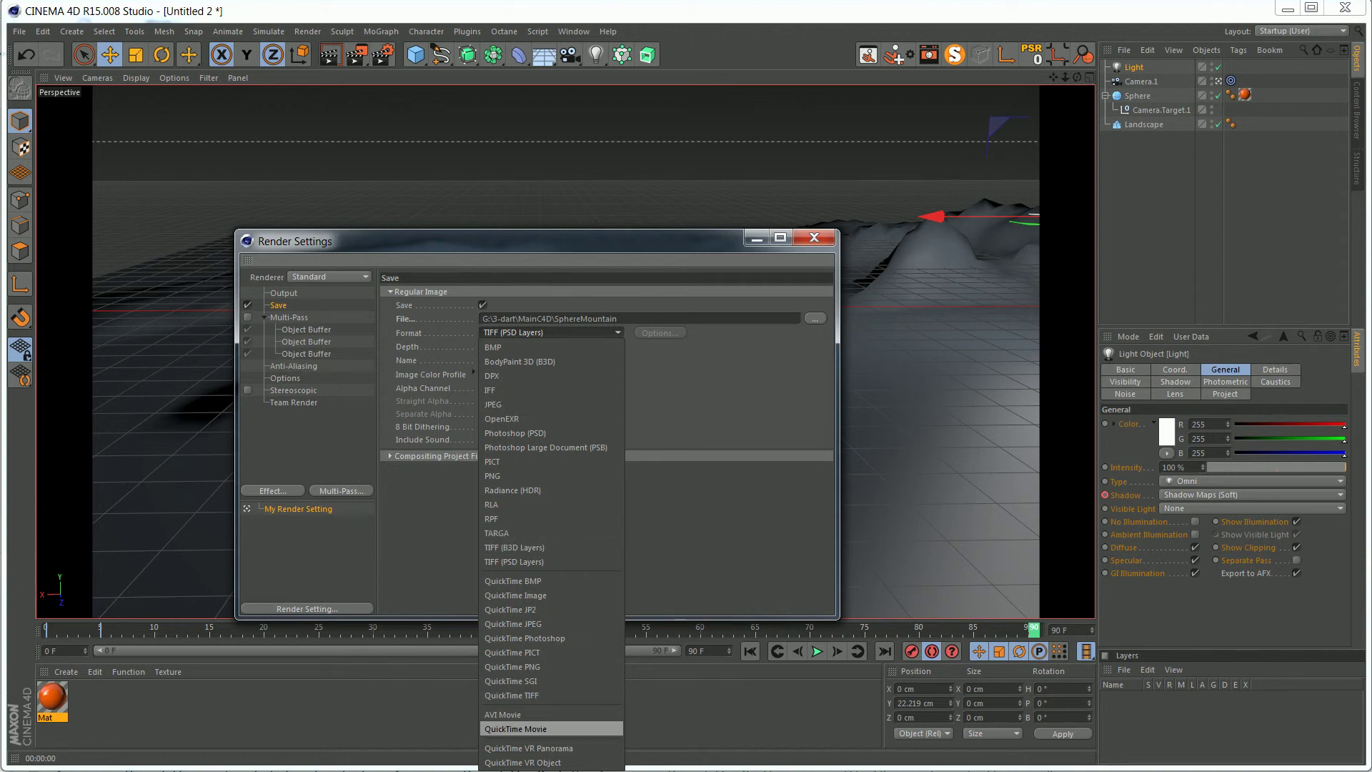
click(516, 729)
click(659, 333)
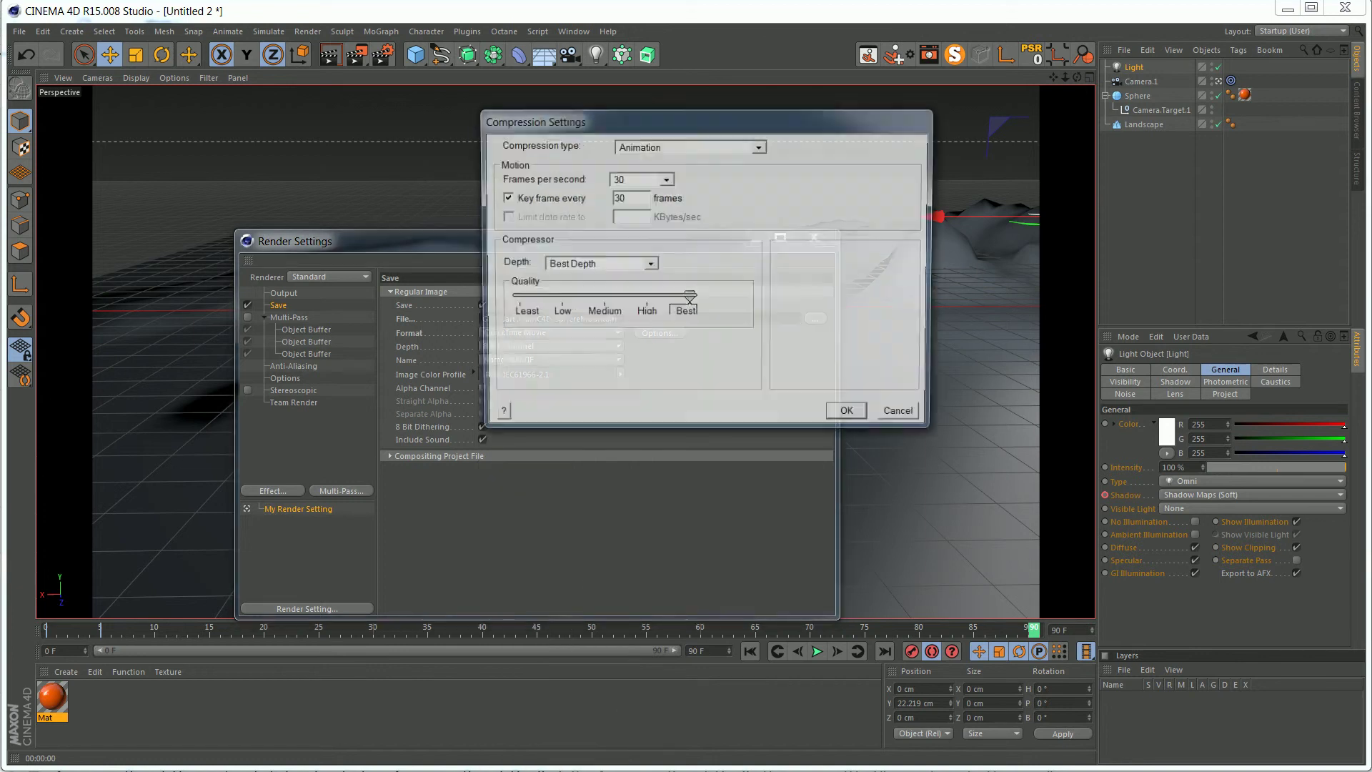
click(690, 145)
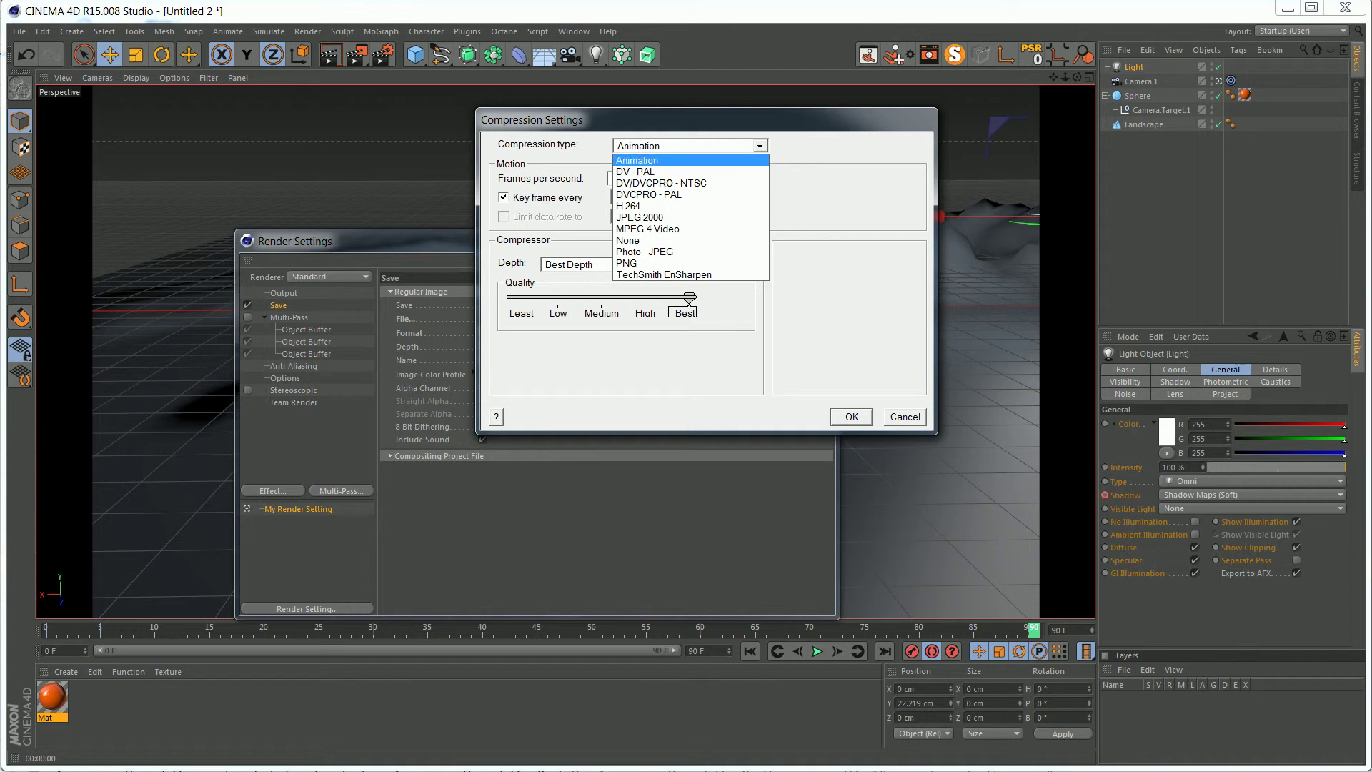
click(690, 161)
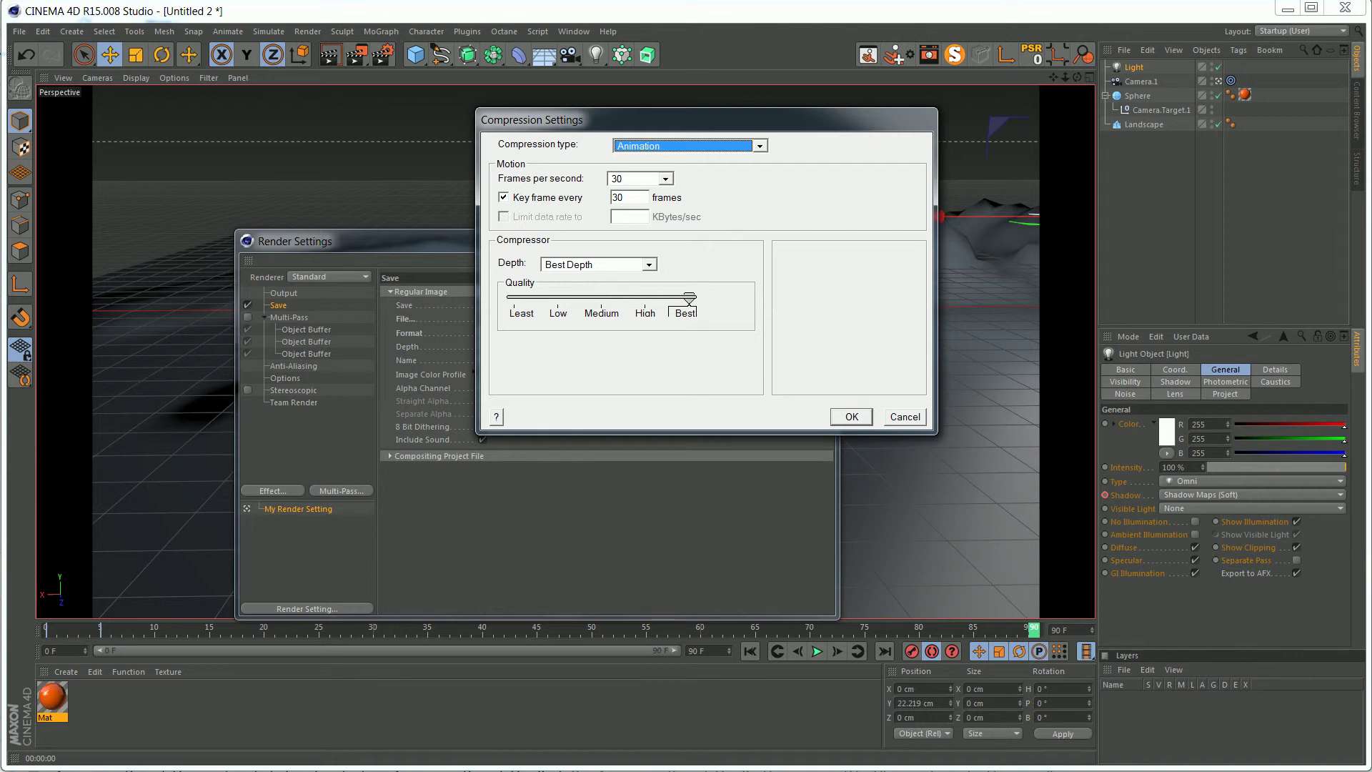
Try H.264 as the compression type, switch back to Animation and accept the compression settings.
click(690, 146)
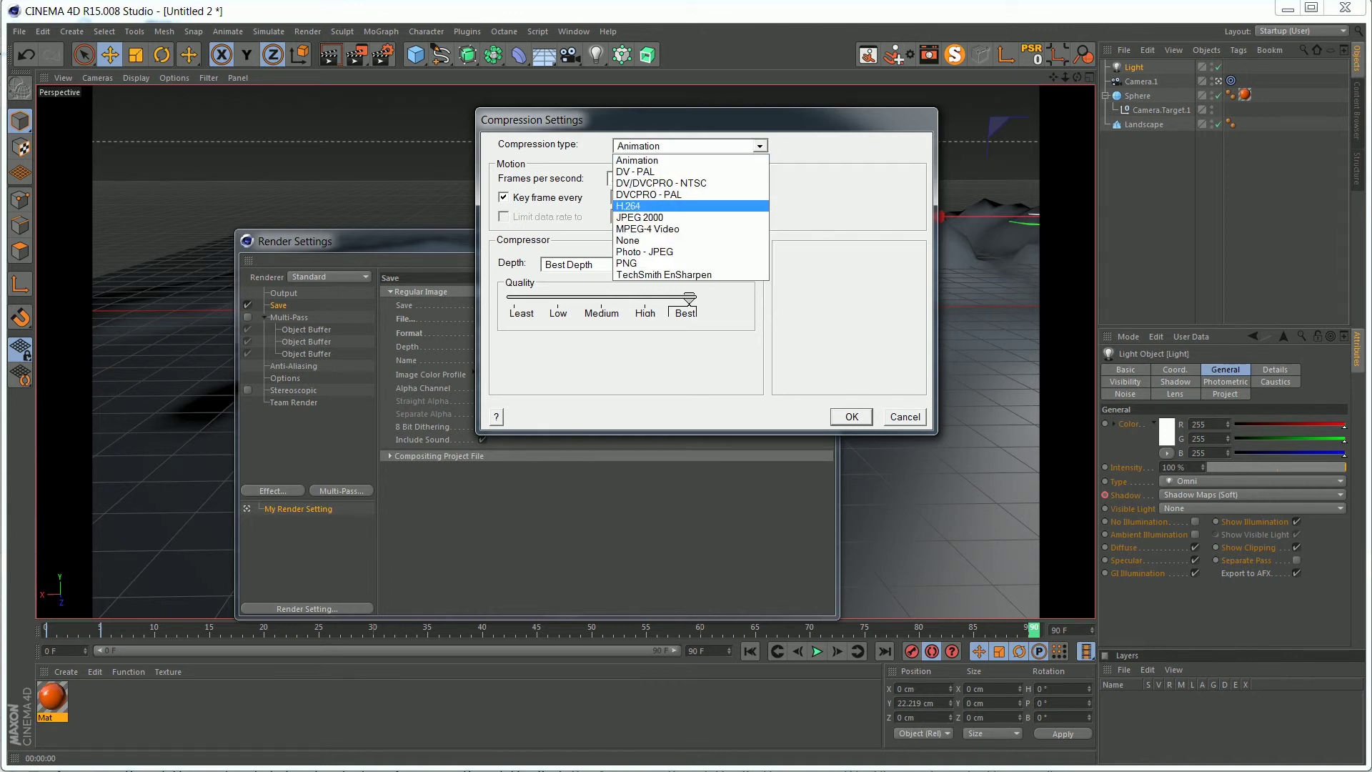
click(690, 206)
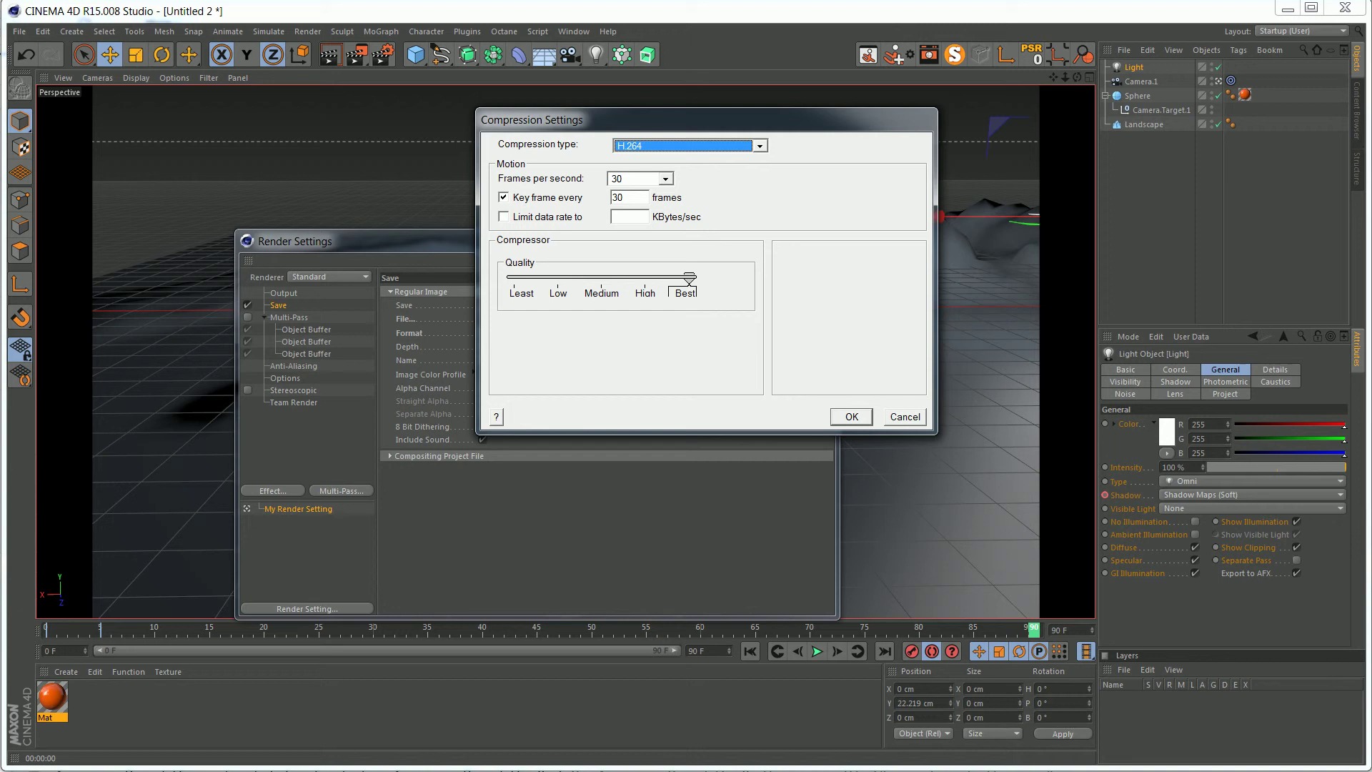
click(690, 146)
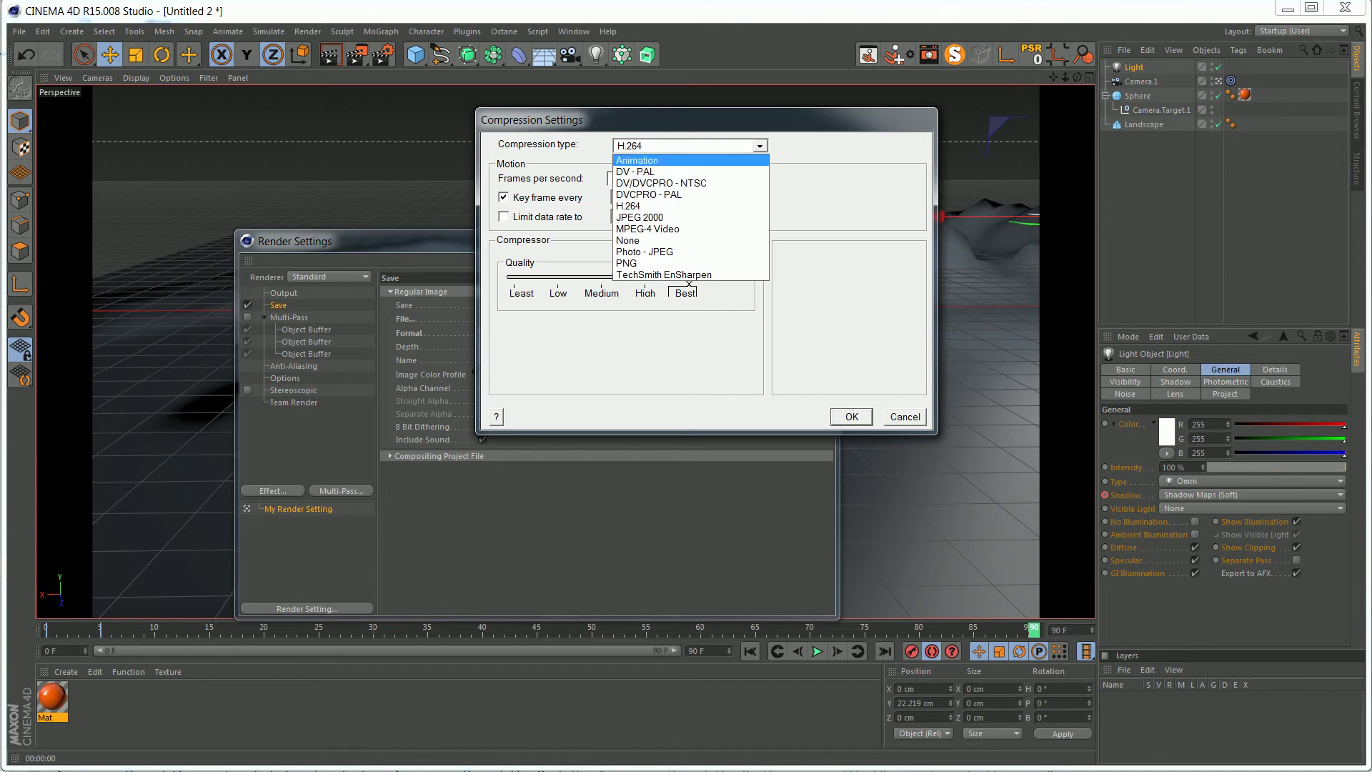
click(636, 160)
key(Return)
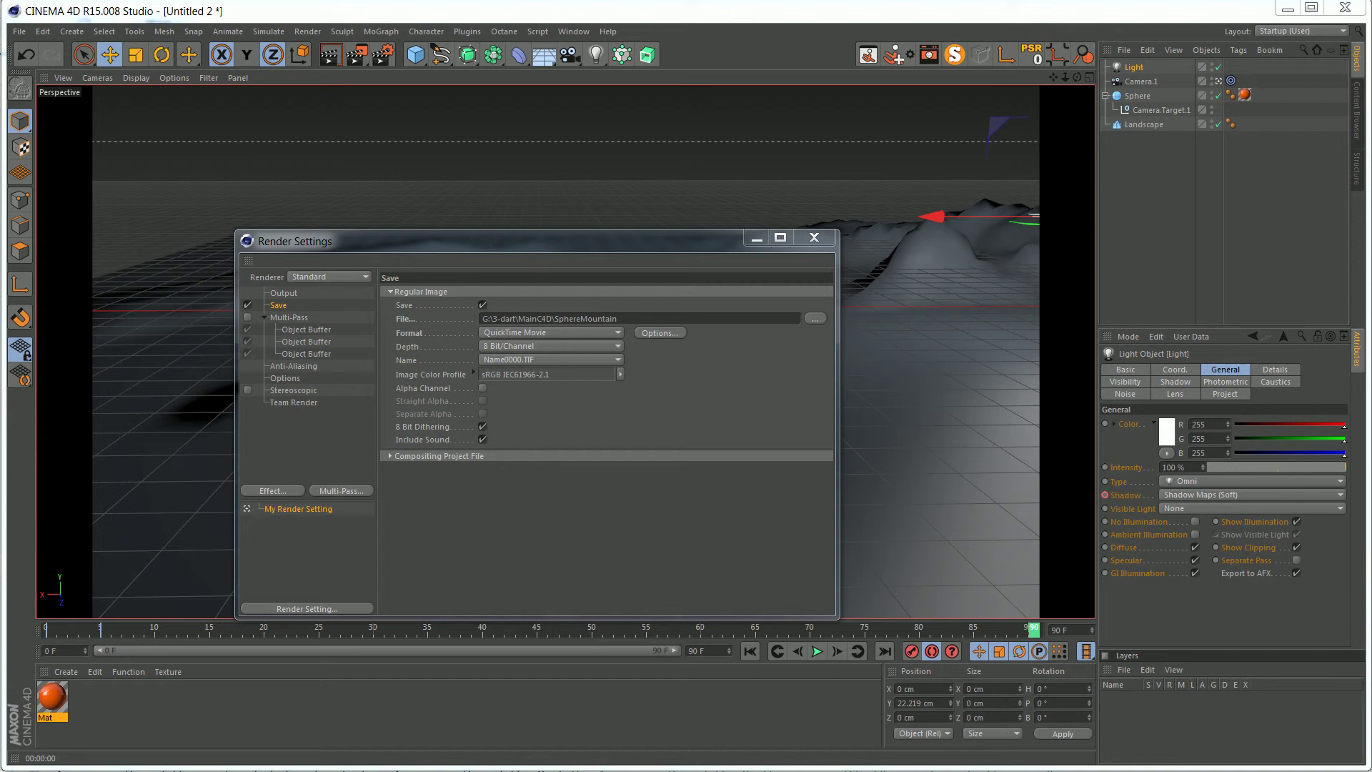
Turn on the Alpha Channel for the saved movie, moving the render settings window aside to view the scene.
drag(714, 240, 942, 415)
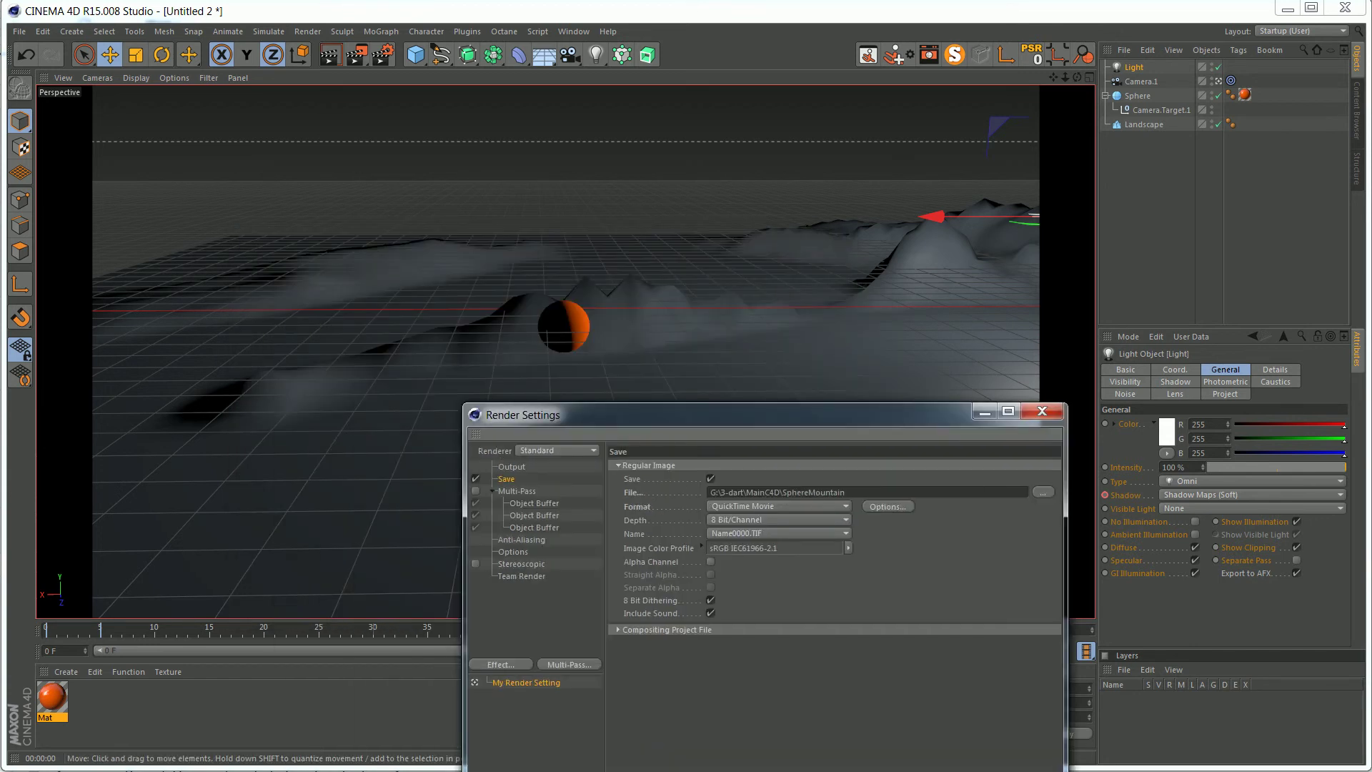
click(714, 343)
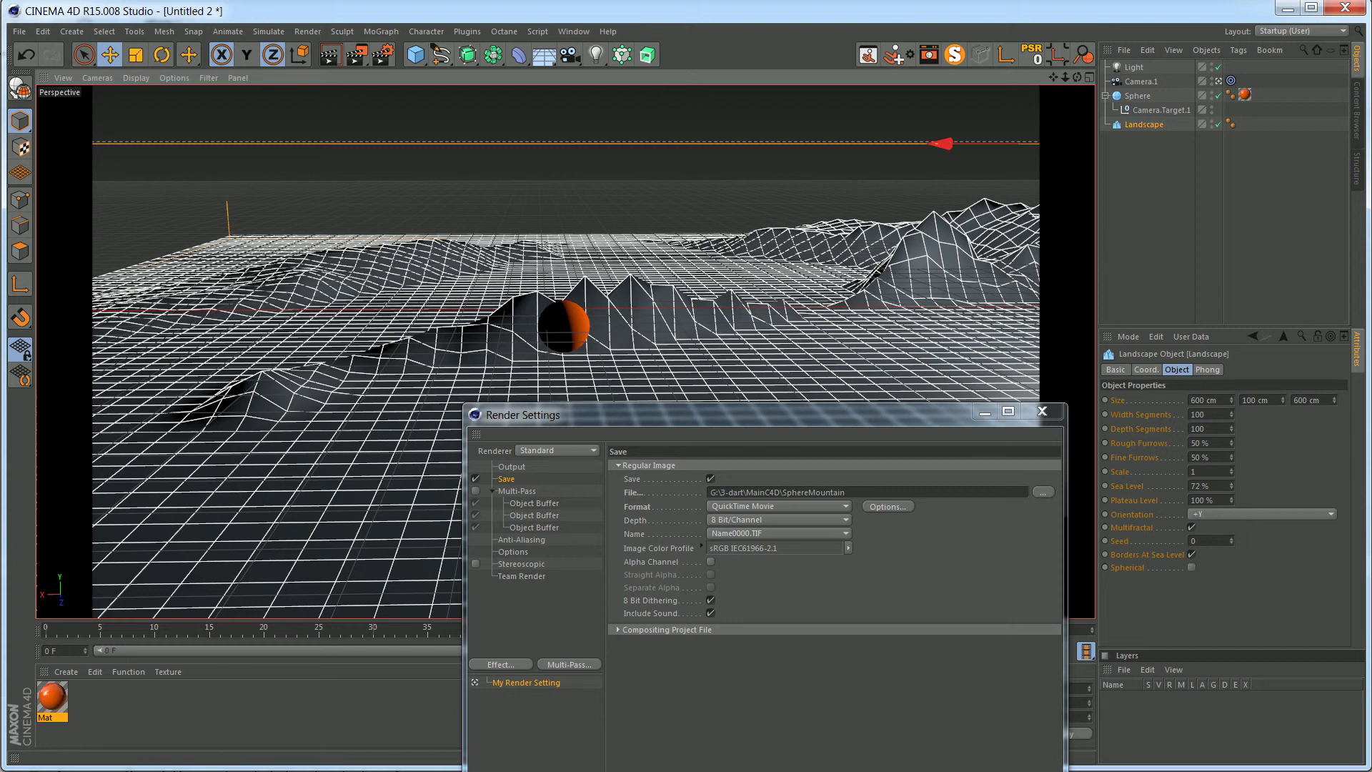
click(710, 562)
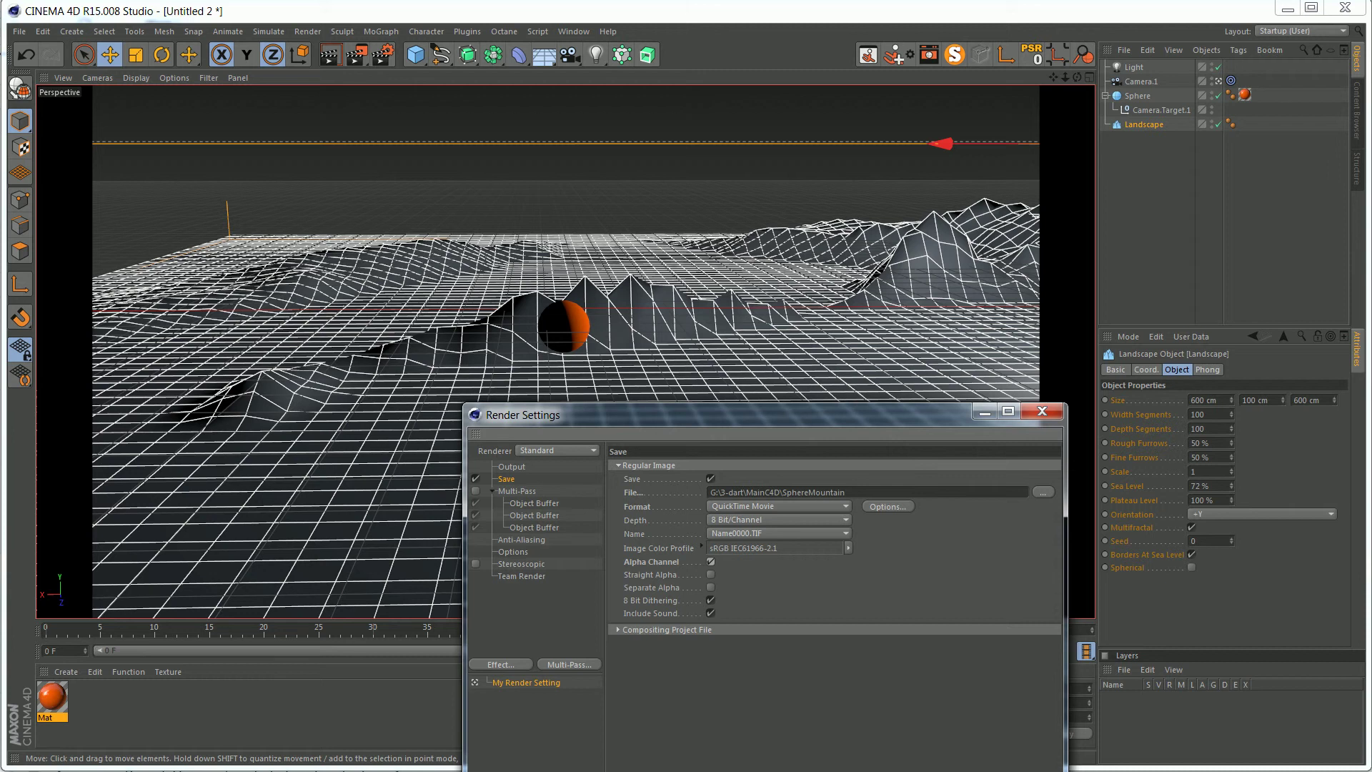
drag(614, 414, 375, 246)
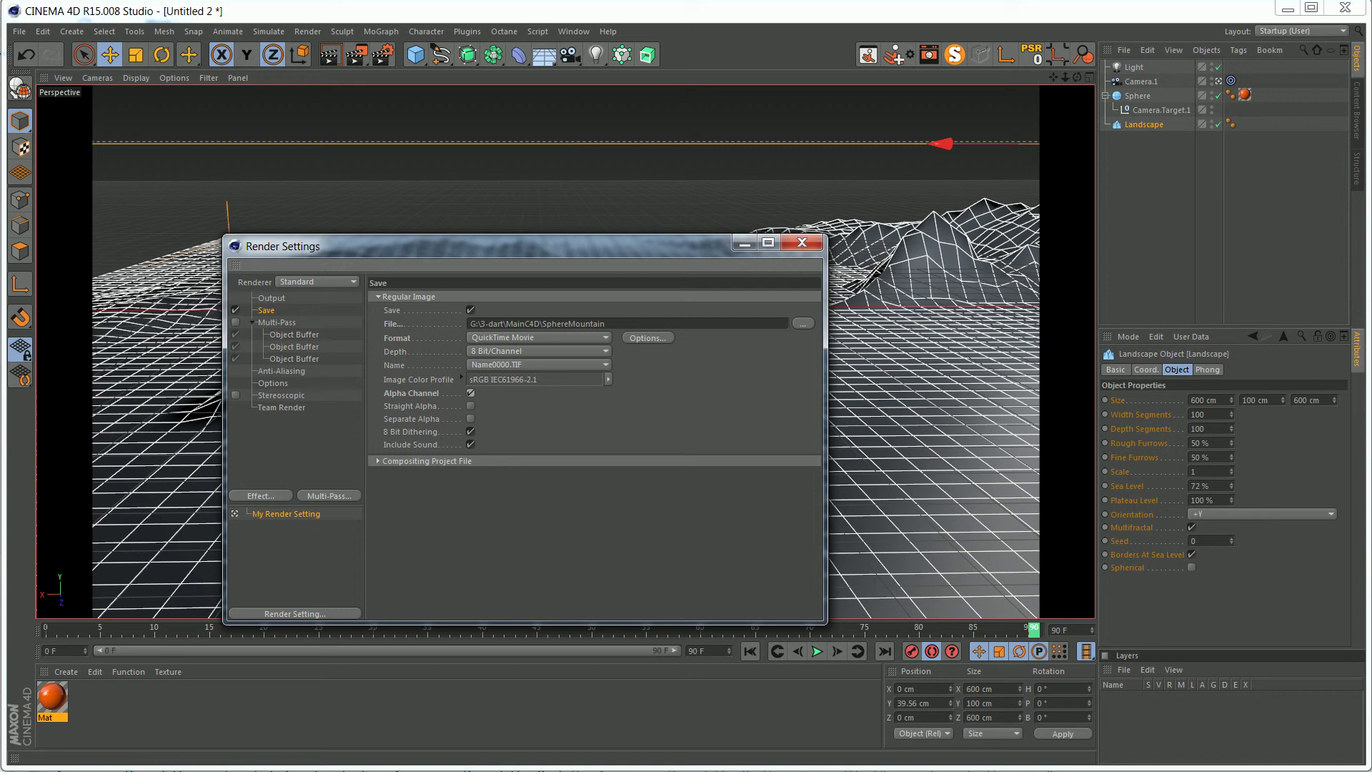
Review the available file formats and the Output and Save settings, and render the animation to the Picture Viewer.
click(538, 337)
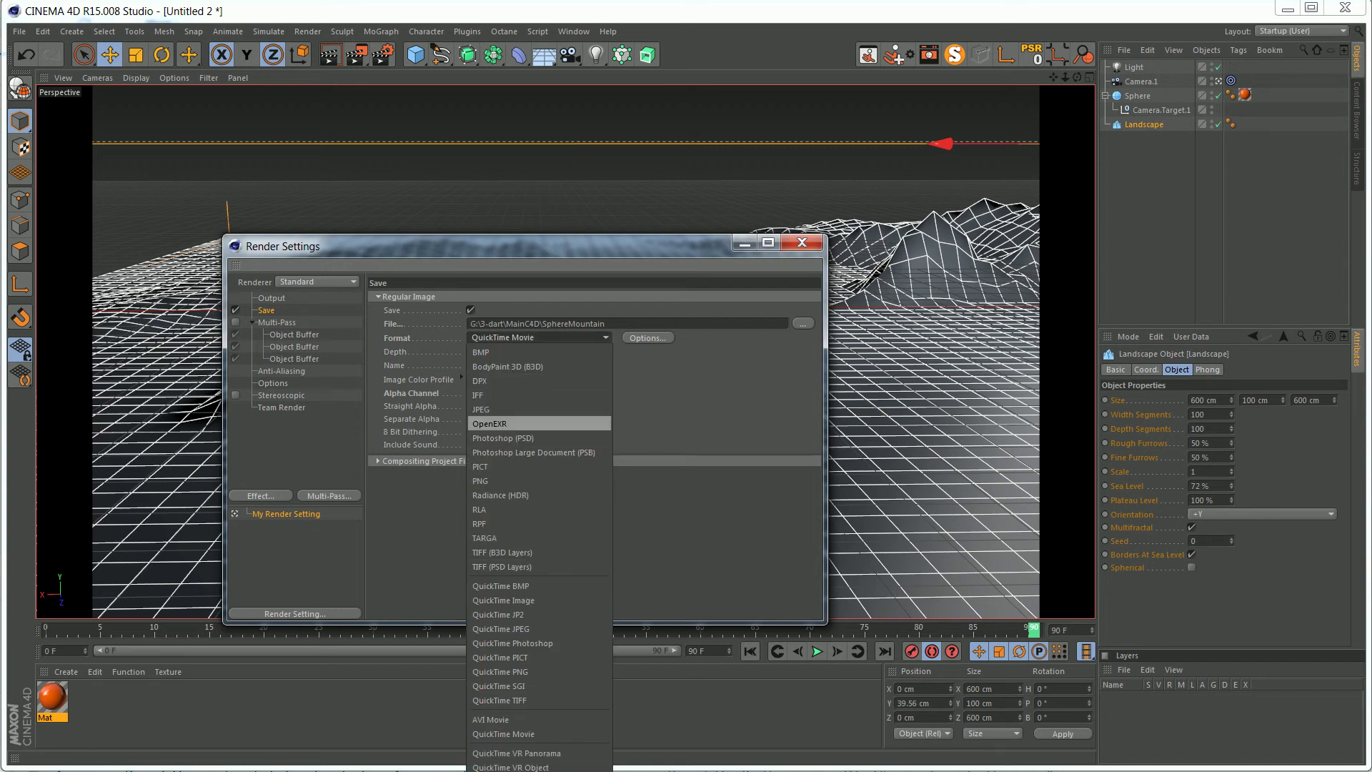
key(Escape)
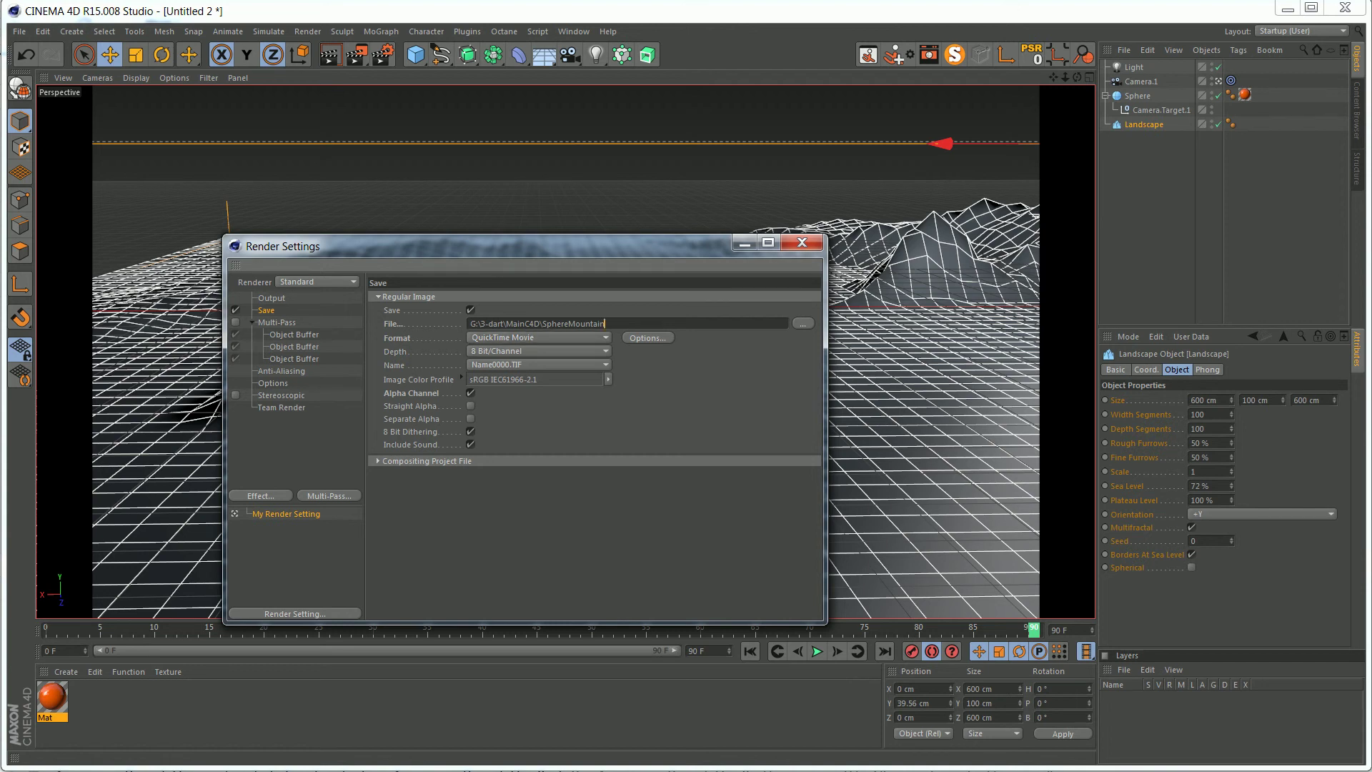
click(272, 298)
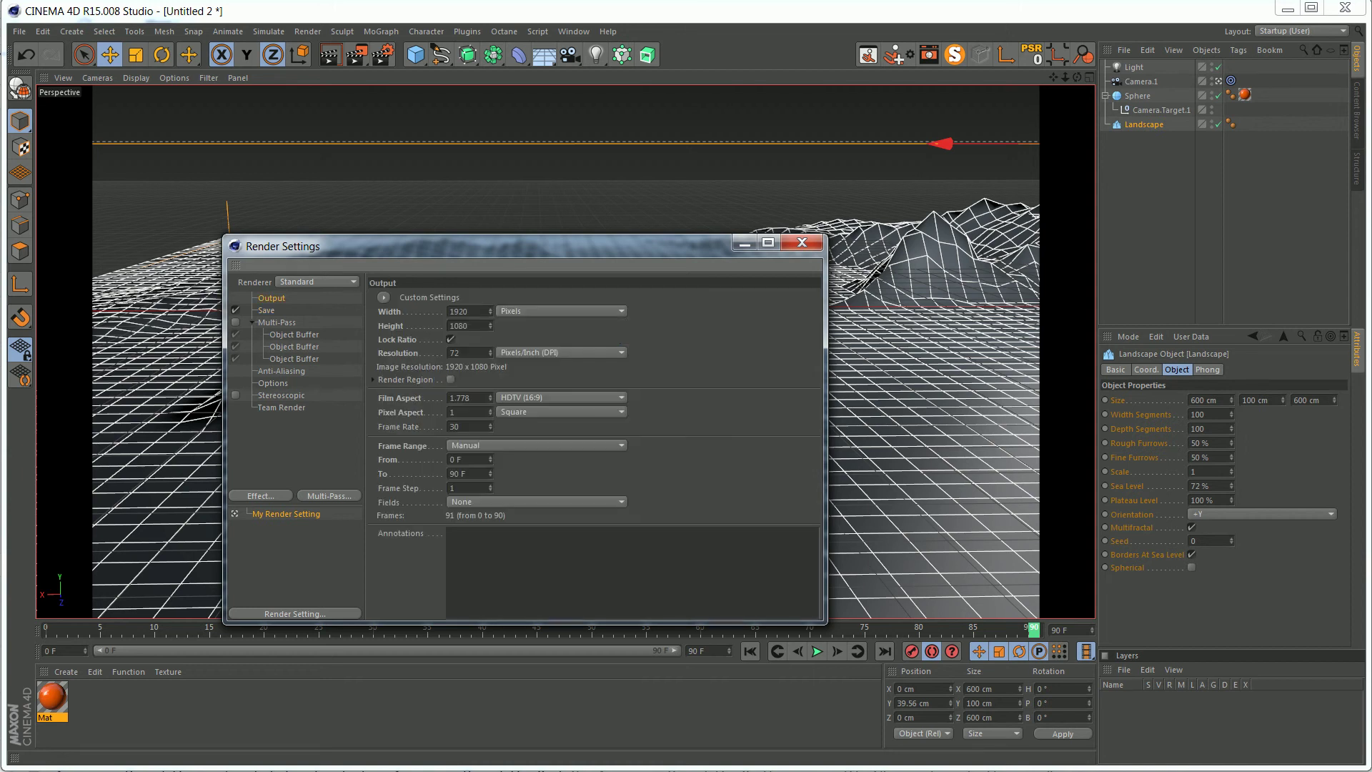
click(266, 310)
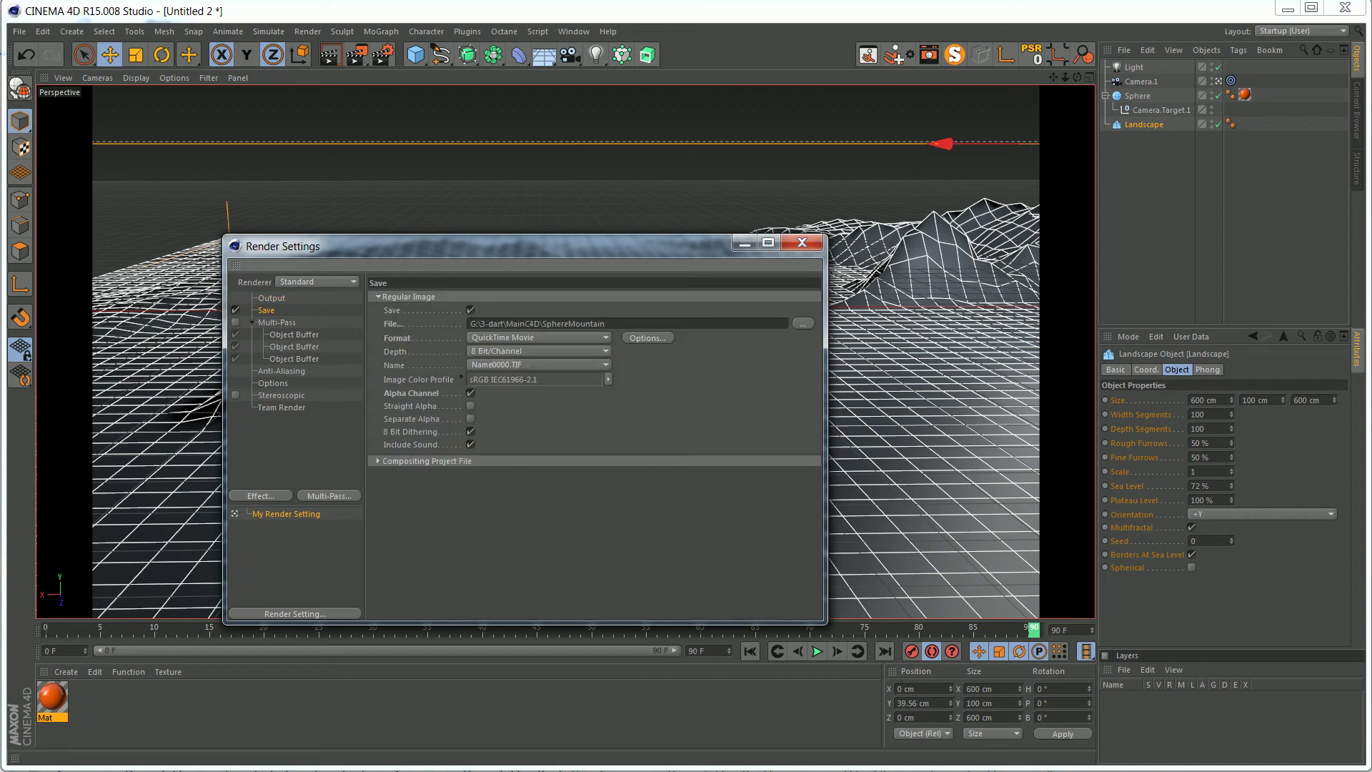
click(355, 54)
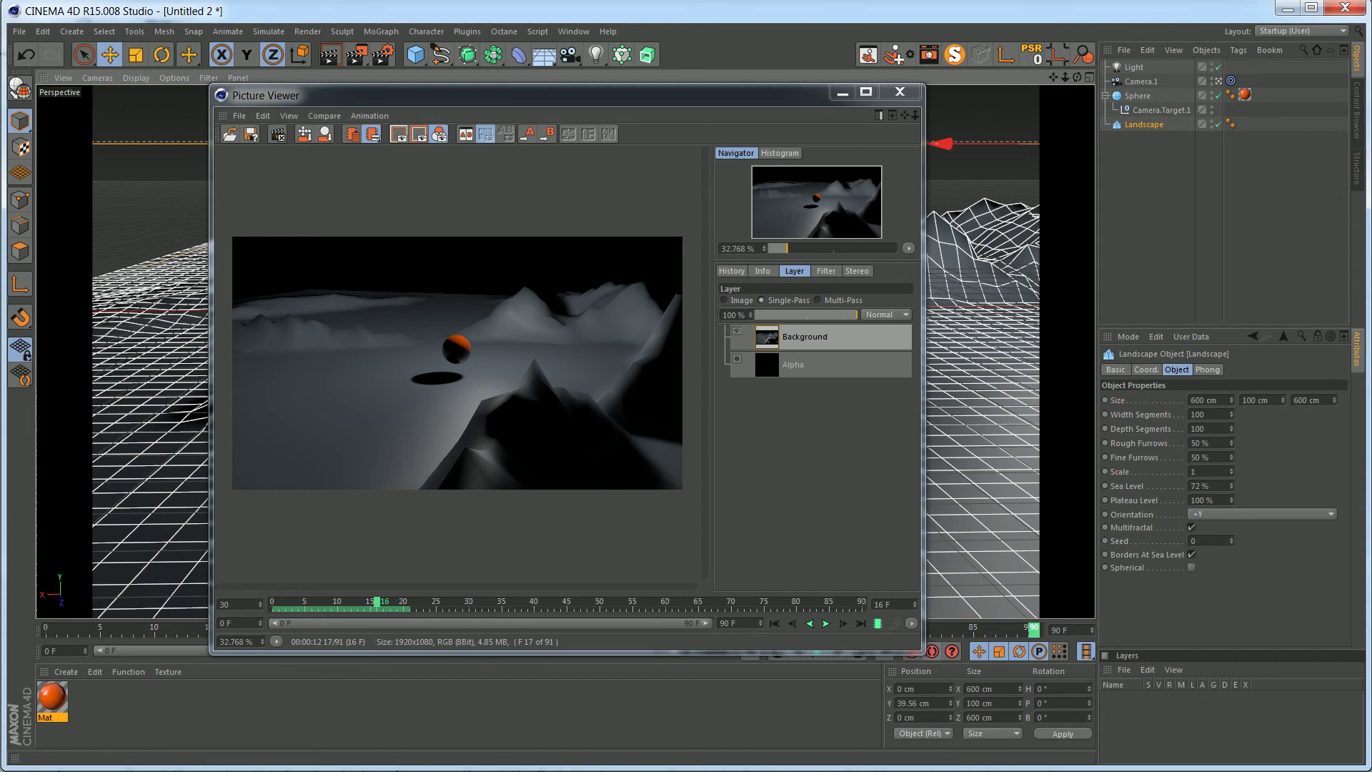
Select the light, play back the rendered frames, and close the Picture Viewer while stopping the running render.
click(1133, 68)
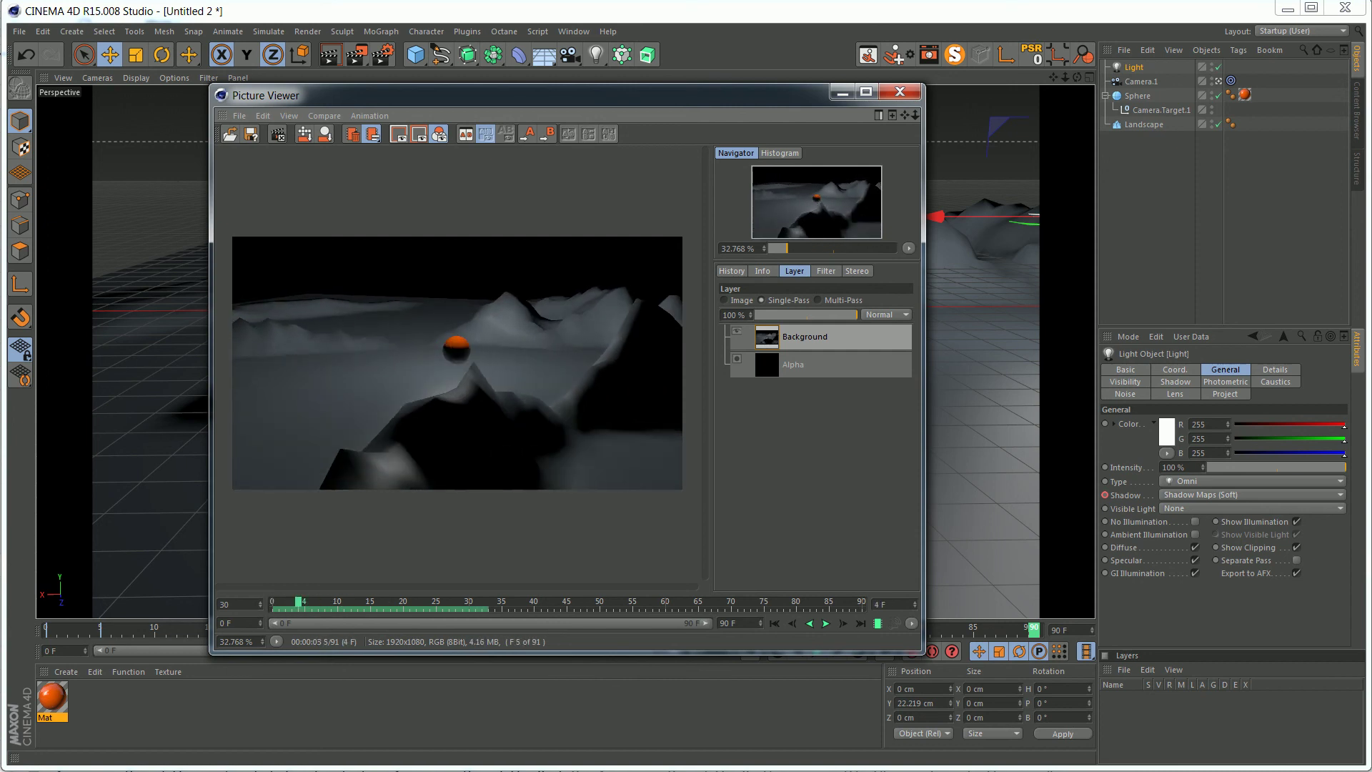
click(826, 623)
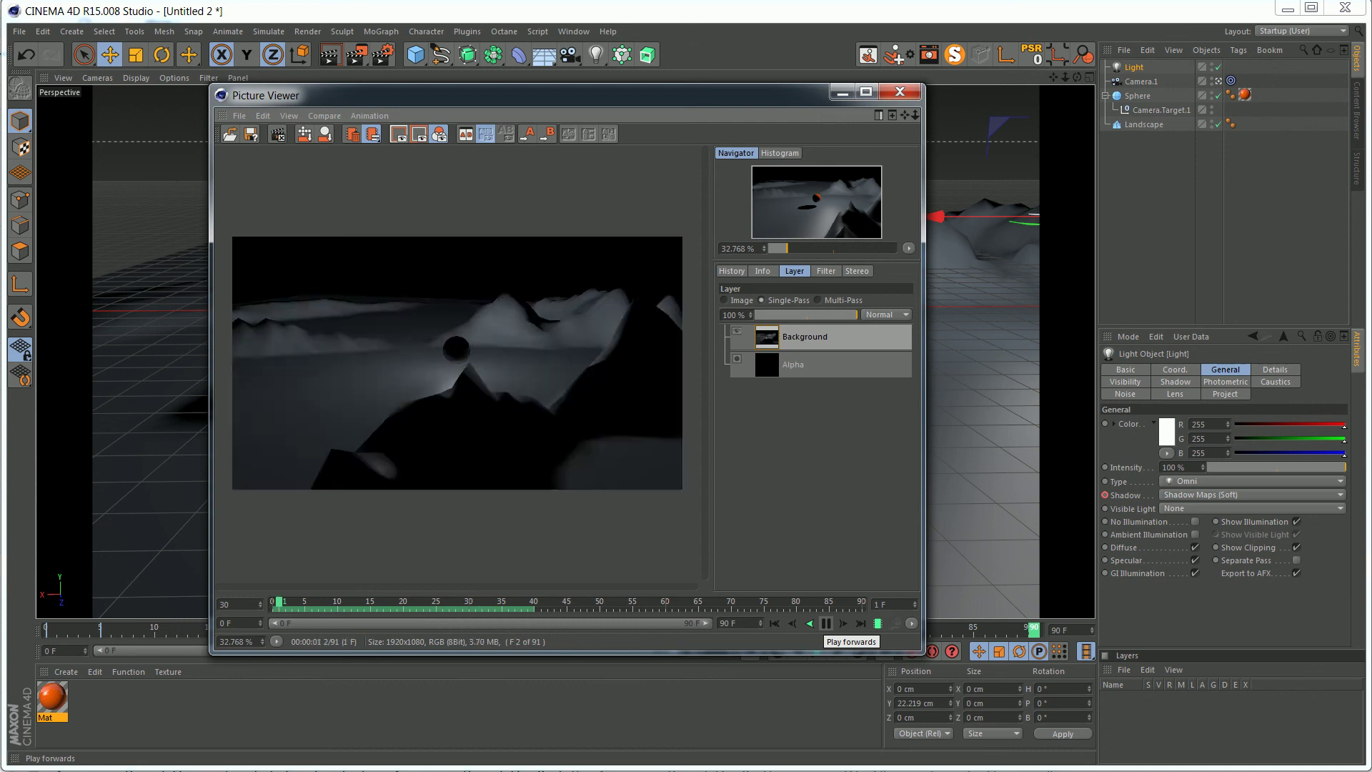
click(826, 623)
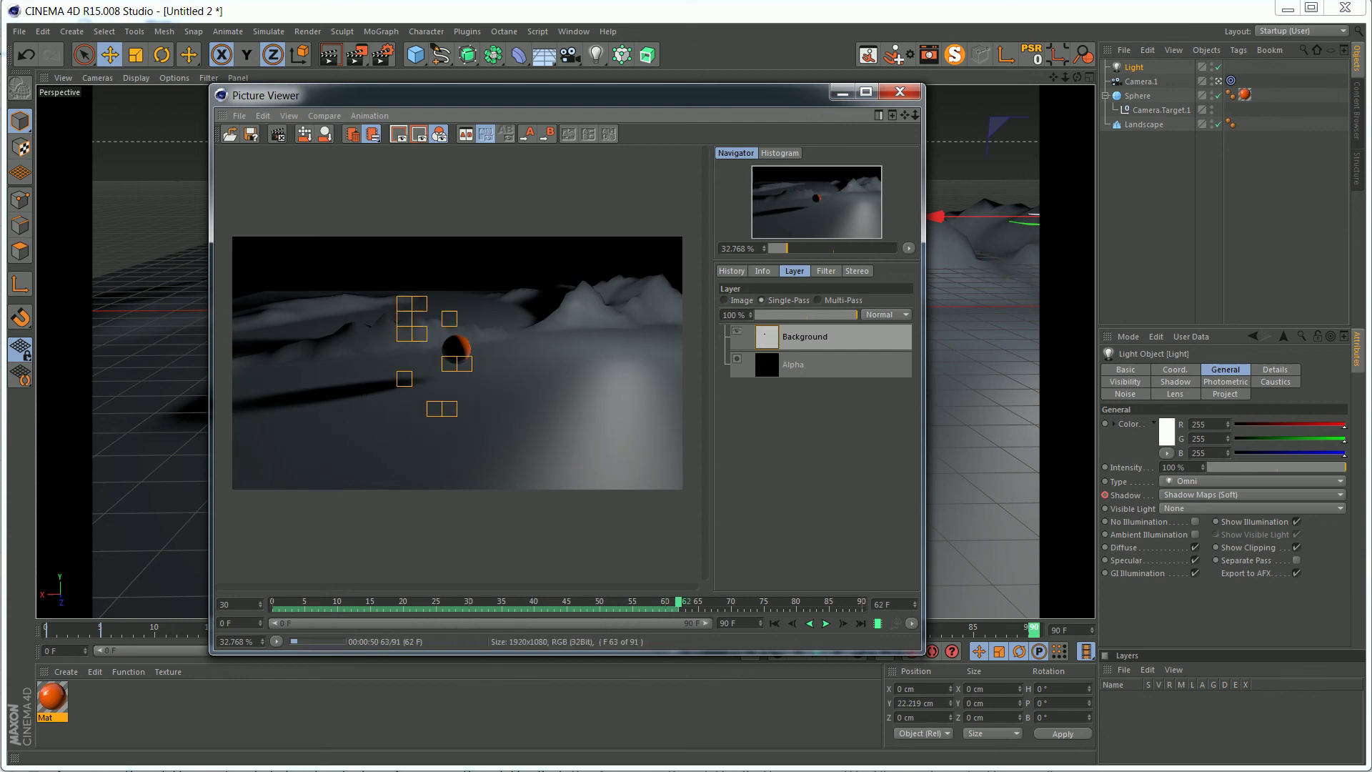
click(900, 92)
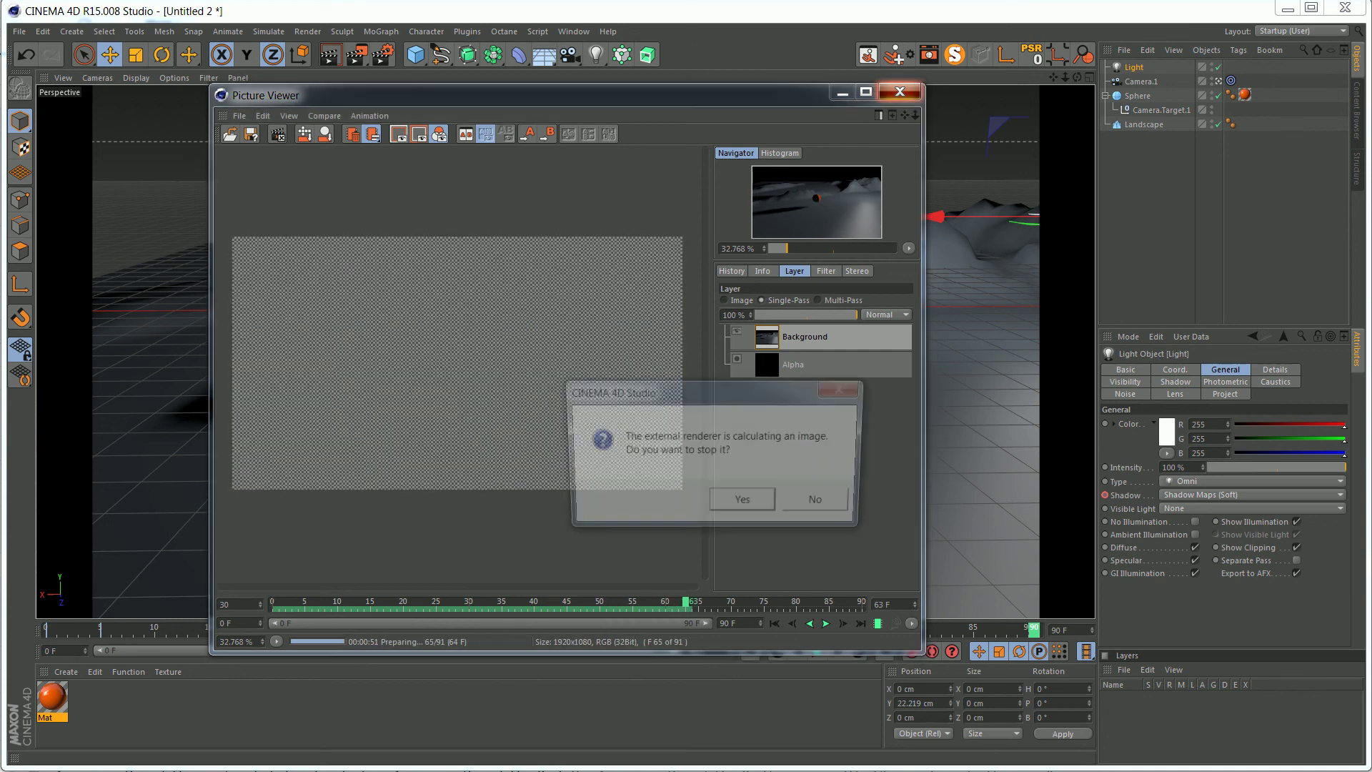
click(745, 504)
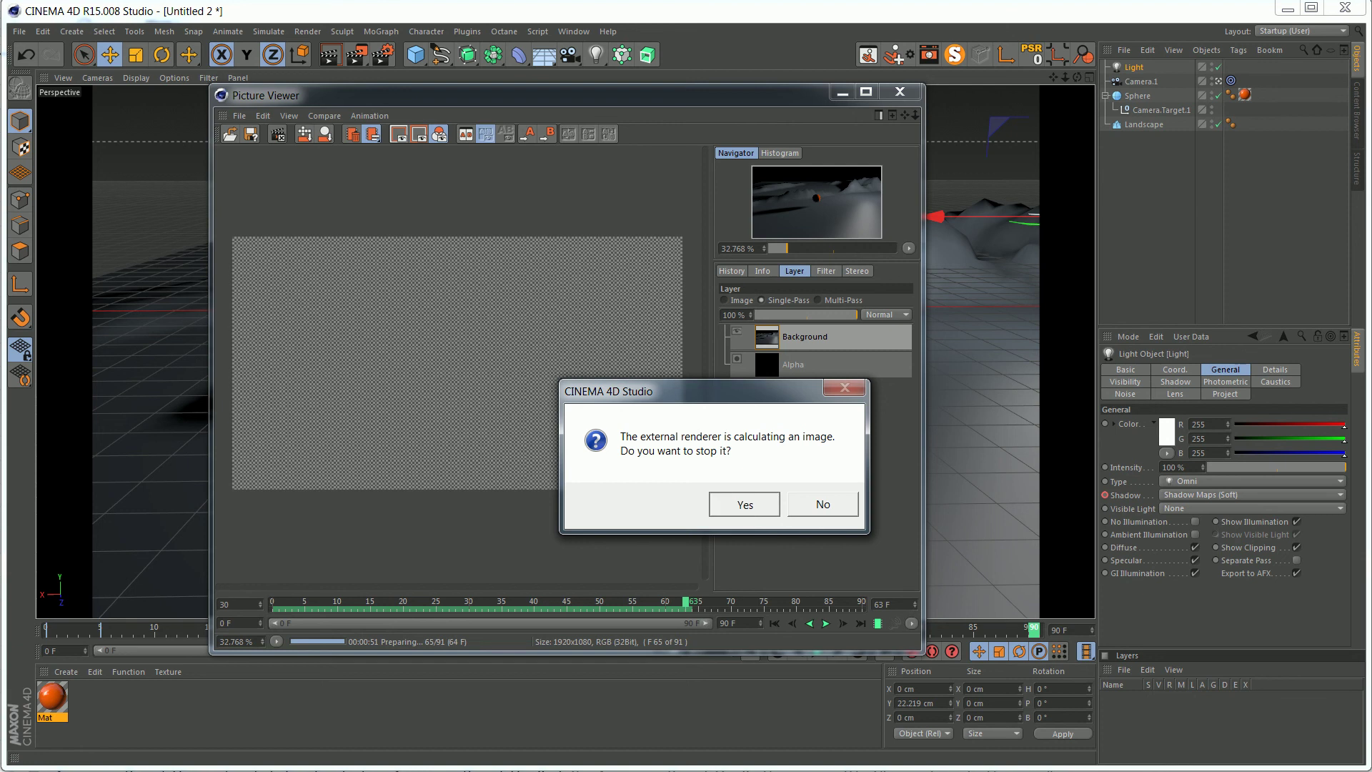